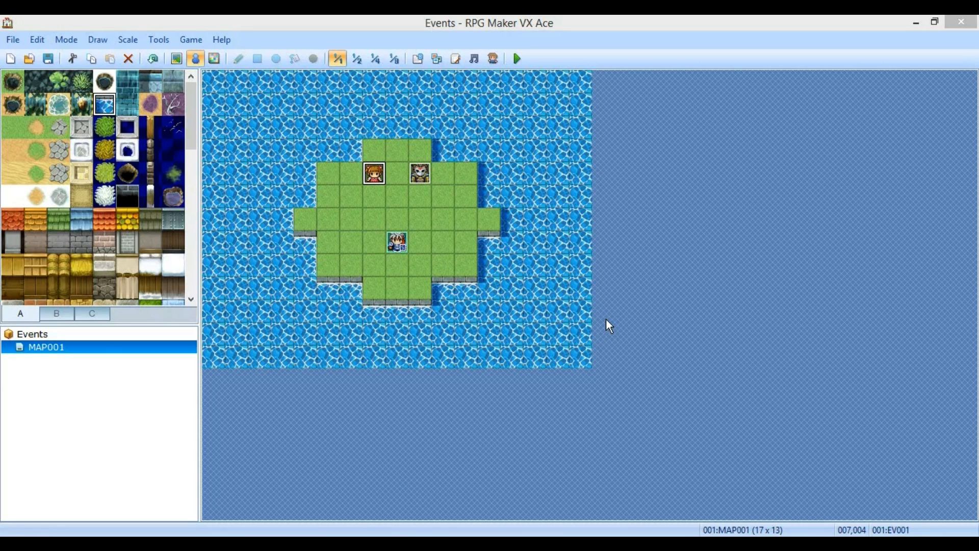
Step: Examine the settings and command contents of the two existing character events on the island, including the second event's multiple pages
double_click(378, 178)
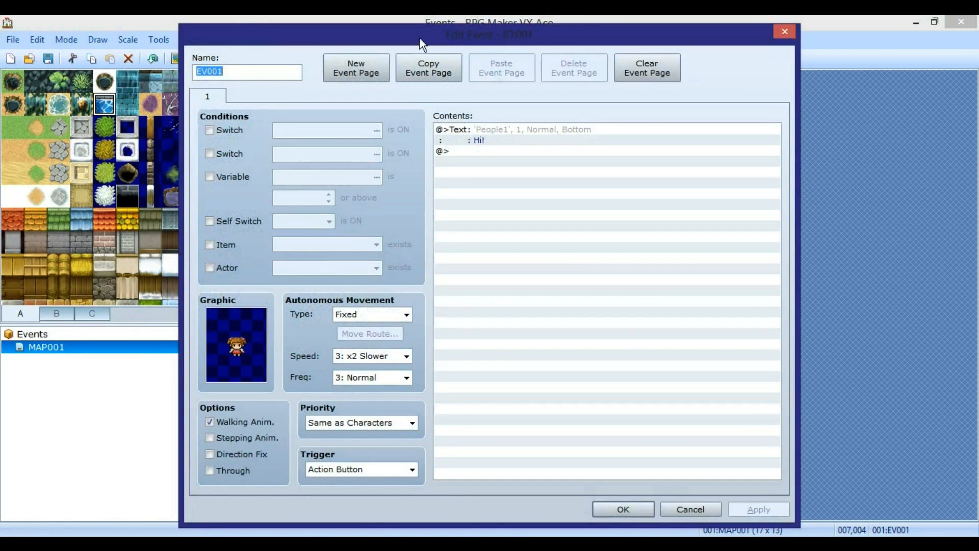
click(784, 33)
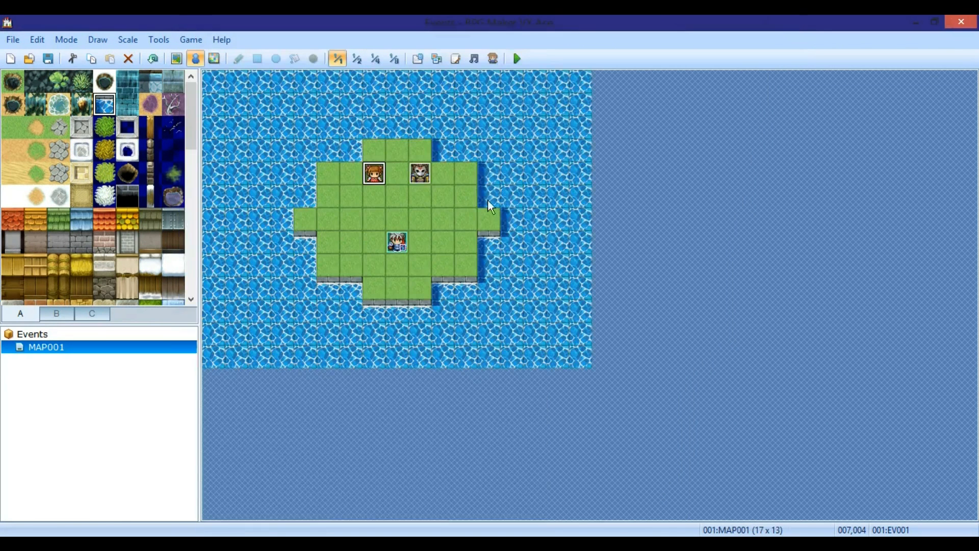
double_click(427, 182)
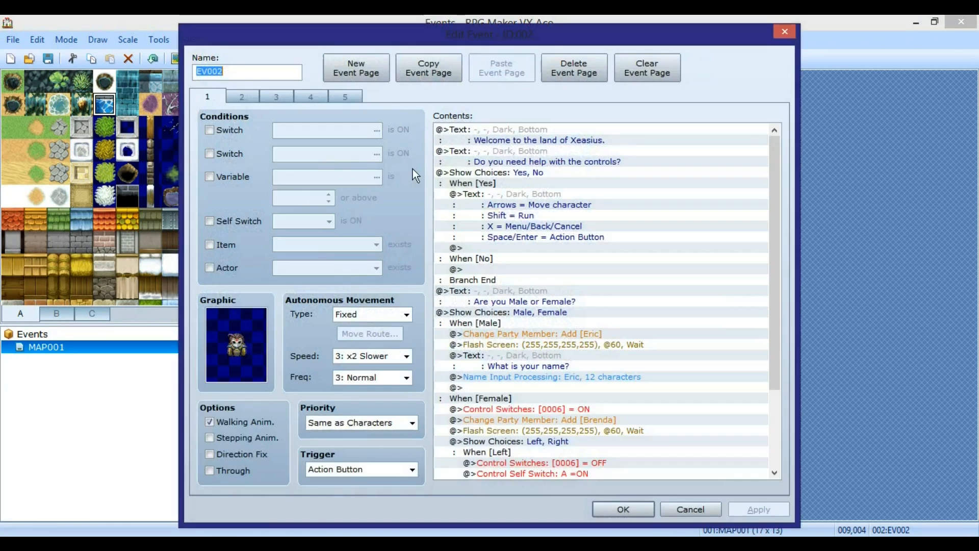
click(250, 100)
click(284, 94)
click(311, 96)
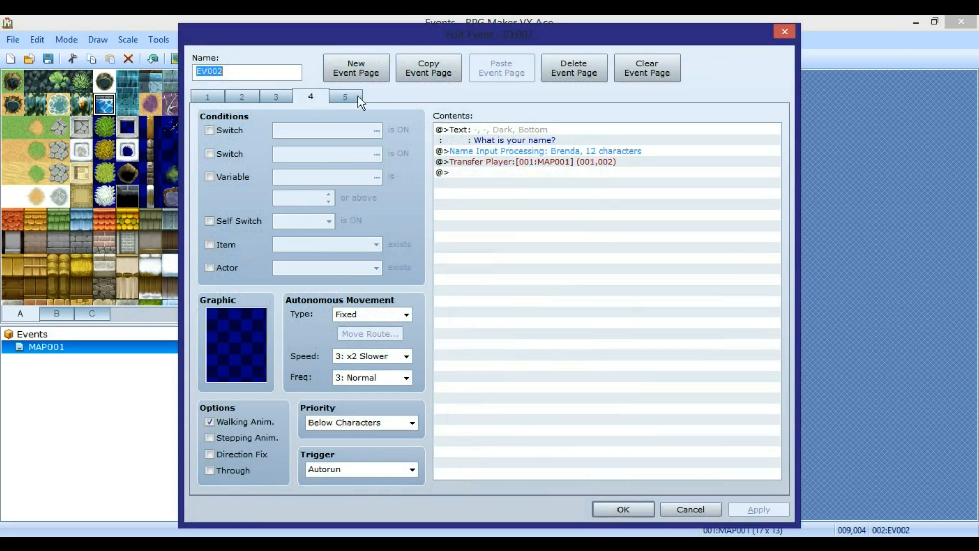
click(208, 97)
click(780, 33)
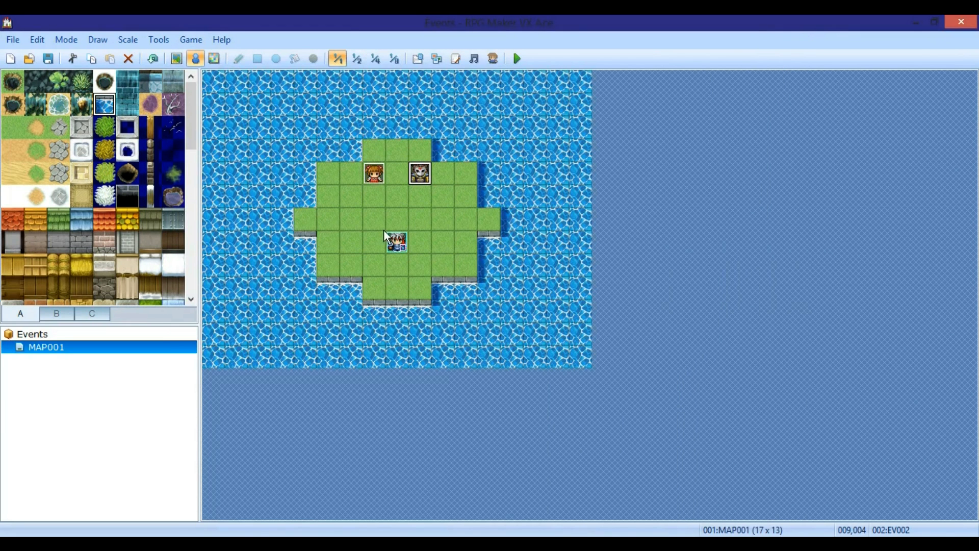
Step: Create a new event on the empty grass tile at 006,006 of MAP001
click(357, 221)
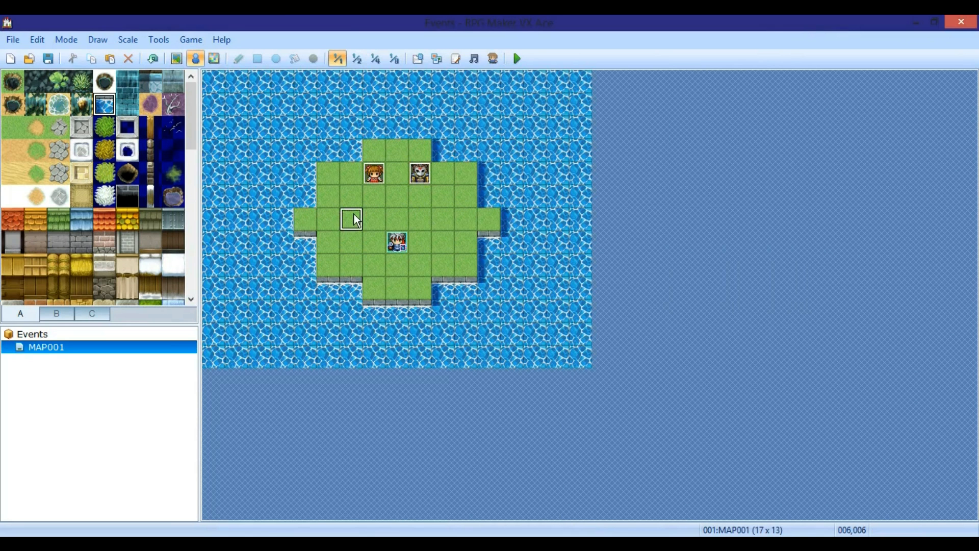
right_click(356, 220)
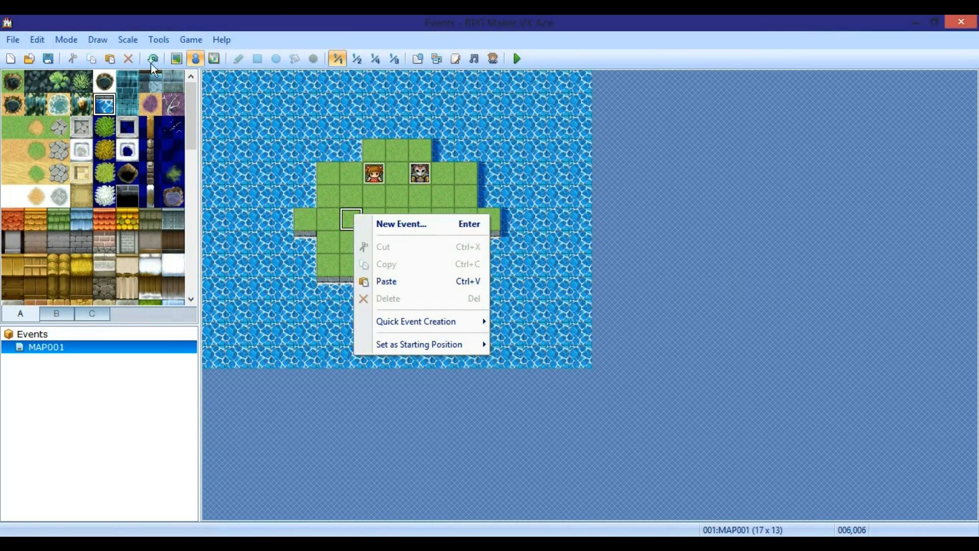
click(195, 59)
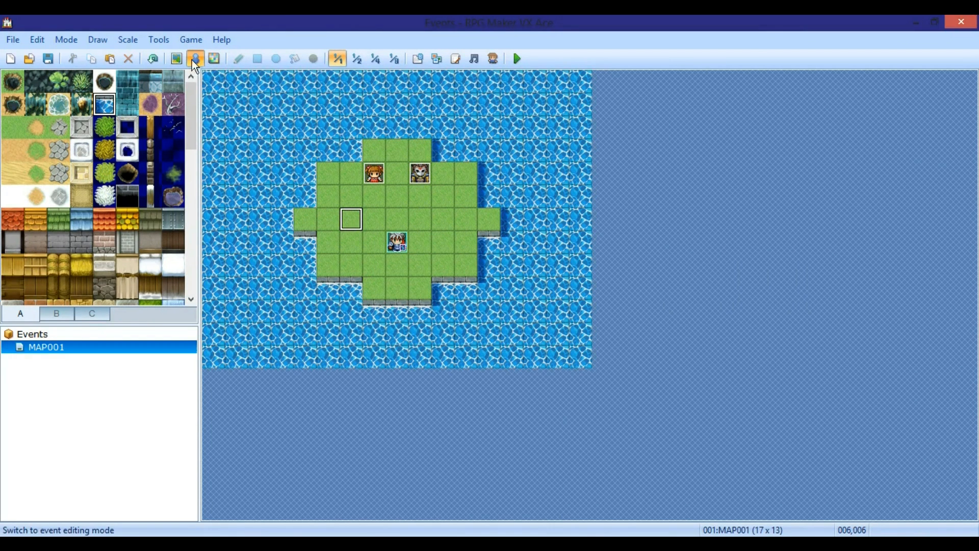
right_click(352, 220)
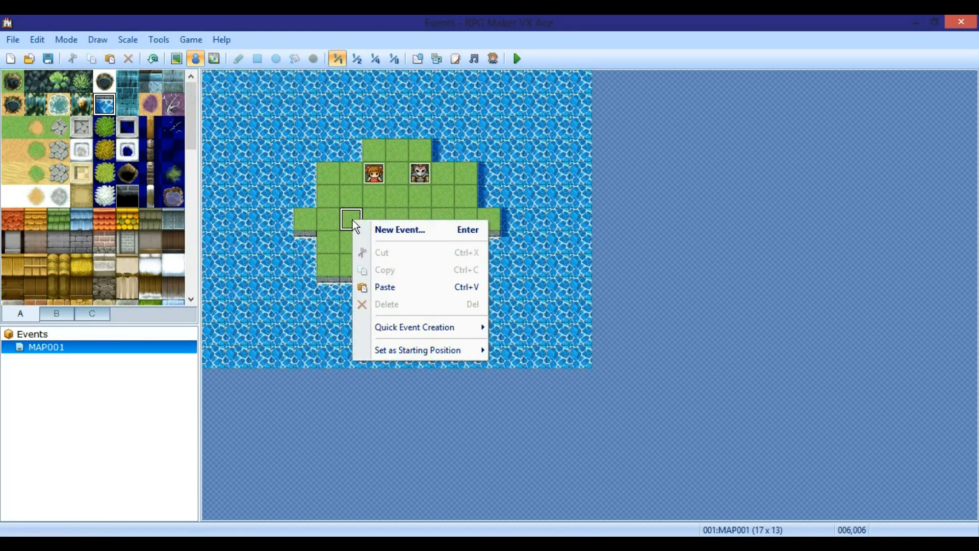
click(376, 234)
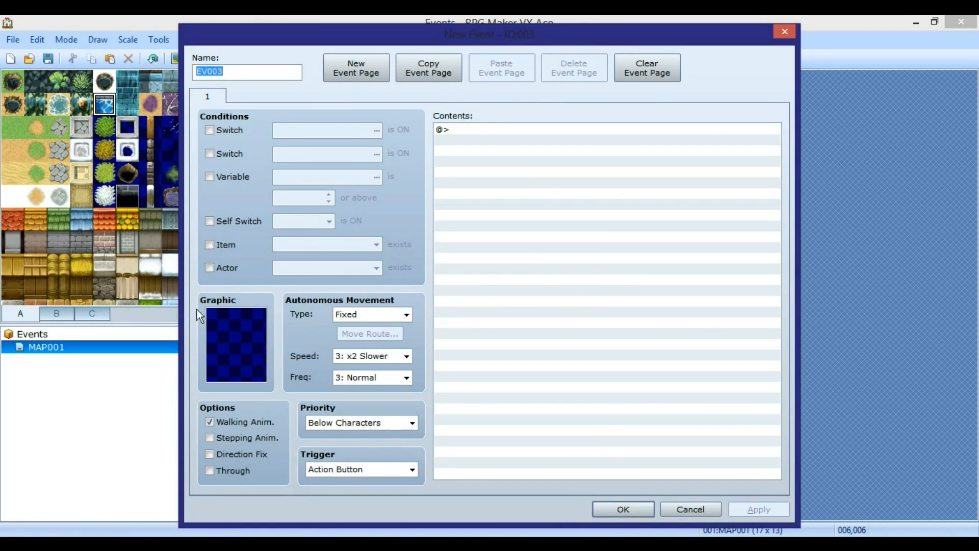
Step: Set the new event's graphic to the front-facing, orange-haired character at the start of the Actor1 sheet
double_click(216, 343)
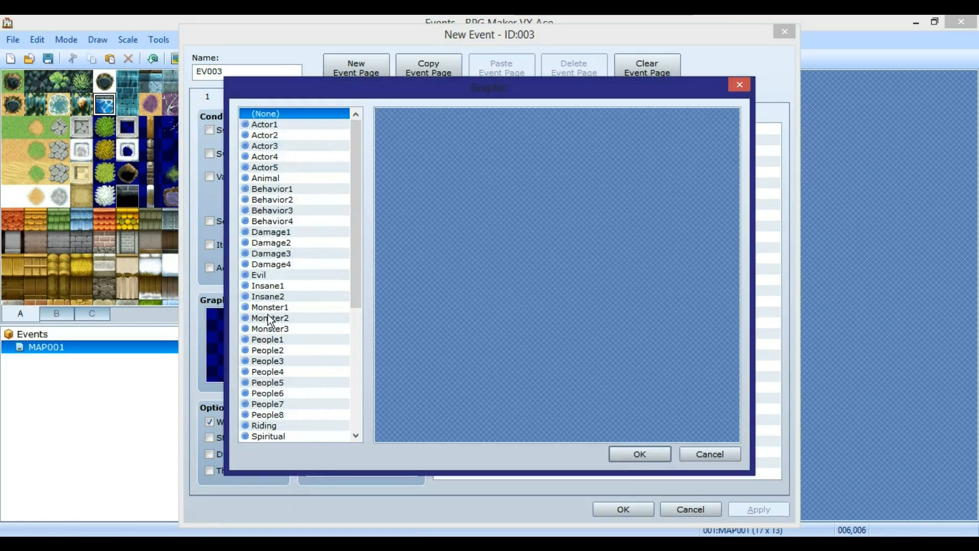
click(268, 126)
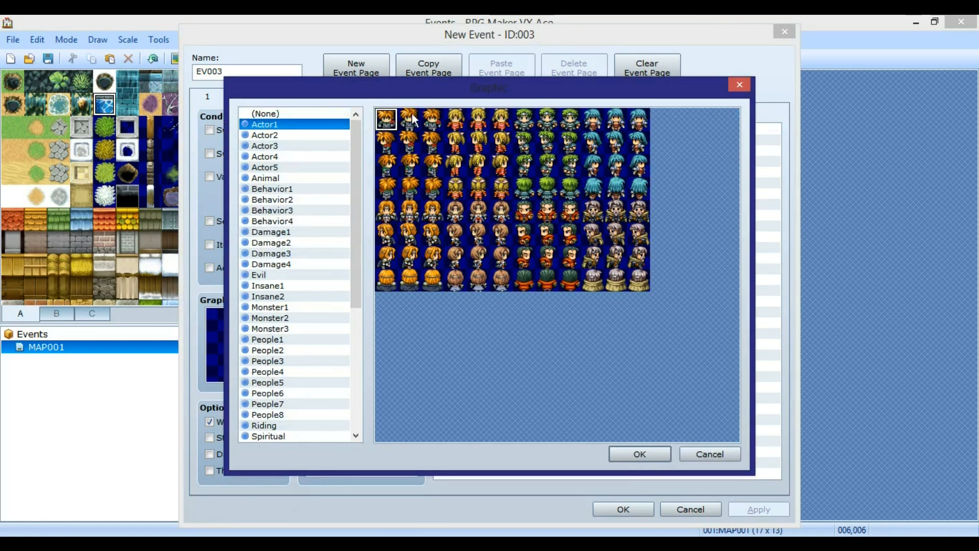
double_click(411, 124)
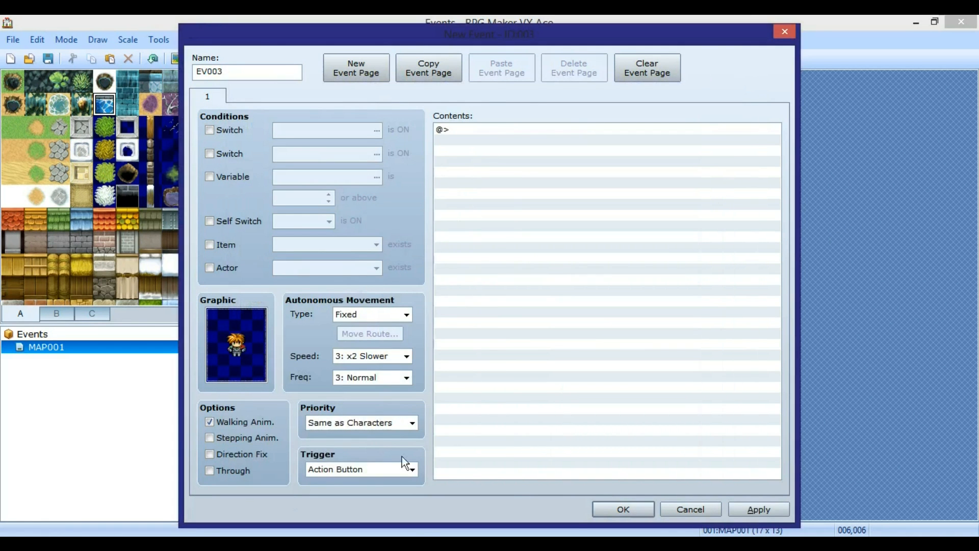
Step: Start a Show Text command in the event's contents and give it the first Actor1 face graphic
click(459, 128)
right_click(461, 128)
click(500, 140)
click(505, 152)
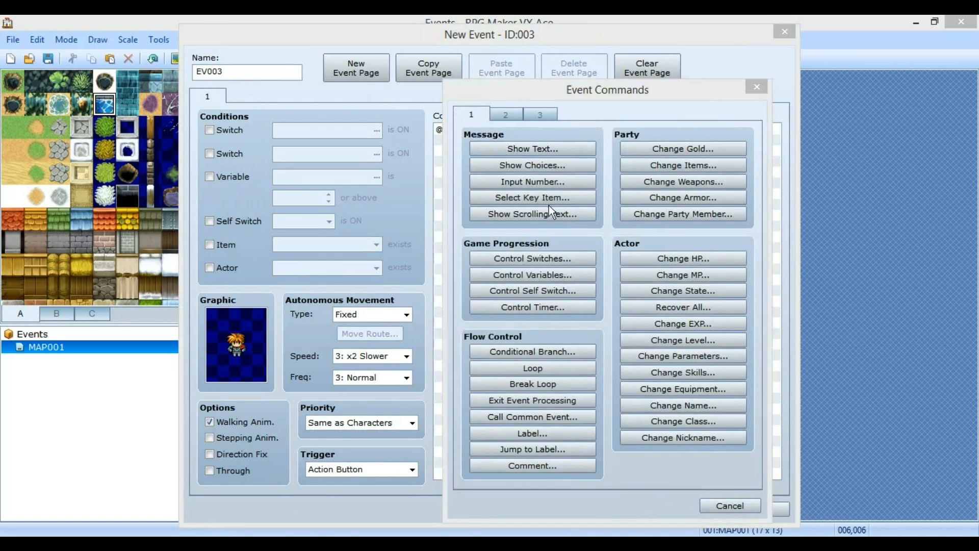
double_click(451, 289)
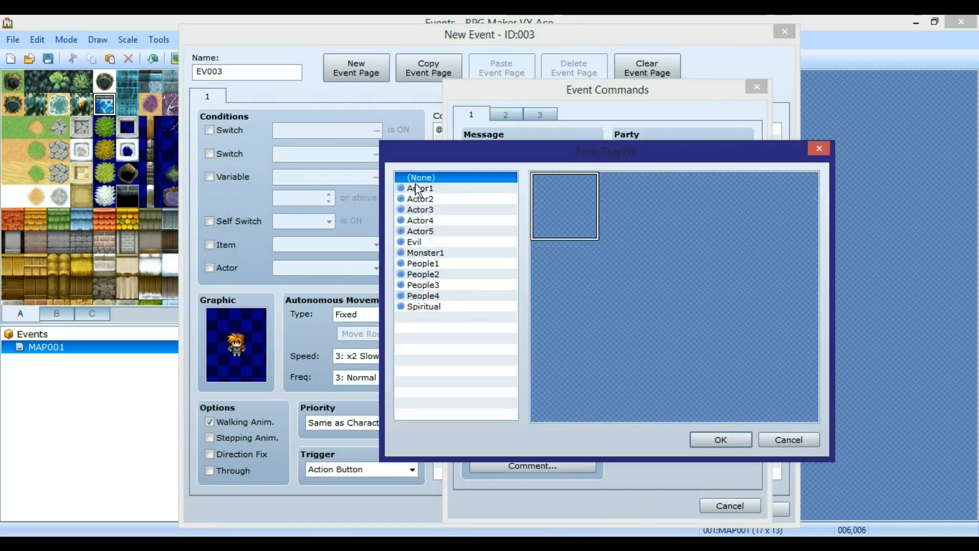
click(421, 188)
double_click(567, 212)
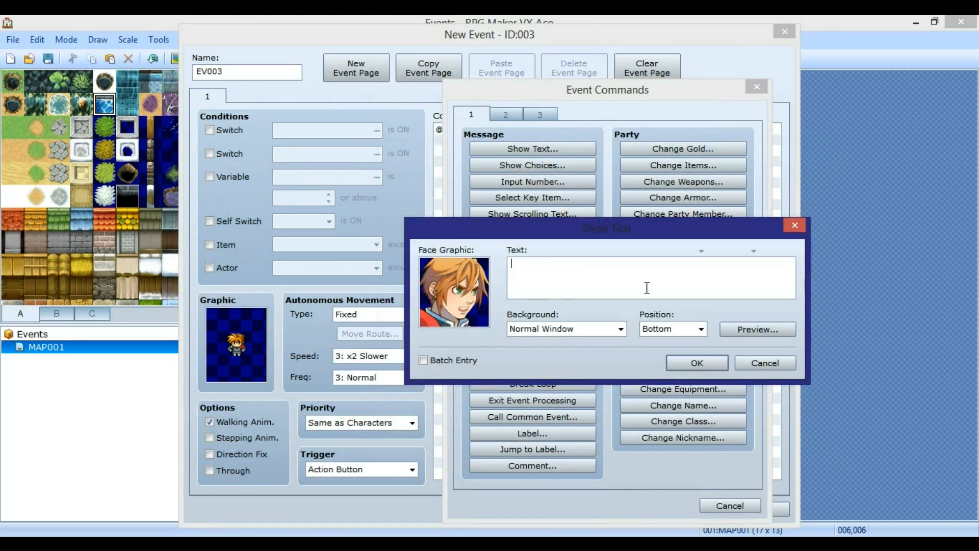
Step: Enter the message text "Hi!" and preview the message window
text(Hi!)
click(772, 329)
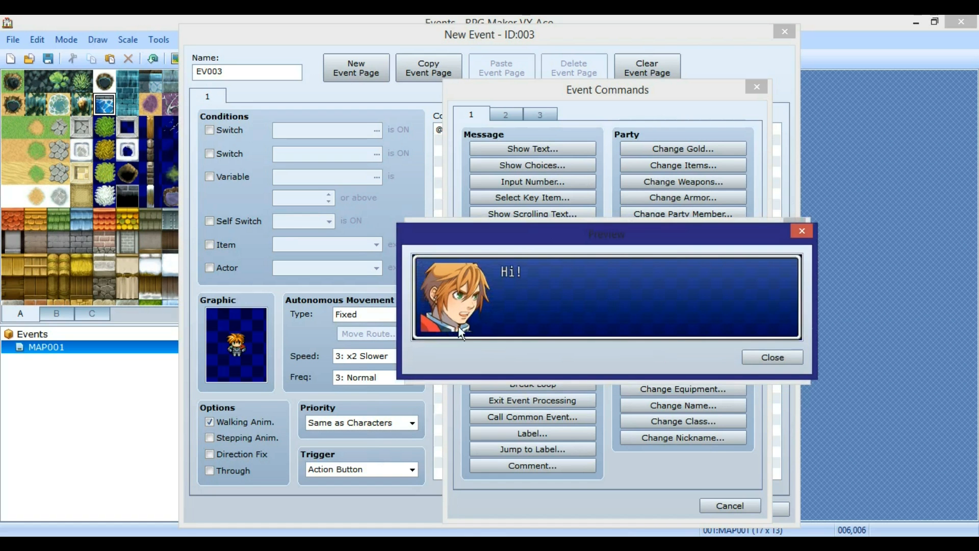
drag(544, 234, 455, 205)
click(706, 329)
Step: Insert the colour code \c[2] in front of "Hi!" and preview the coloured message
click(514, 264)
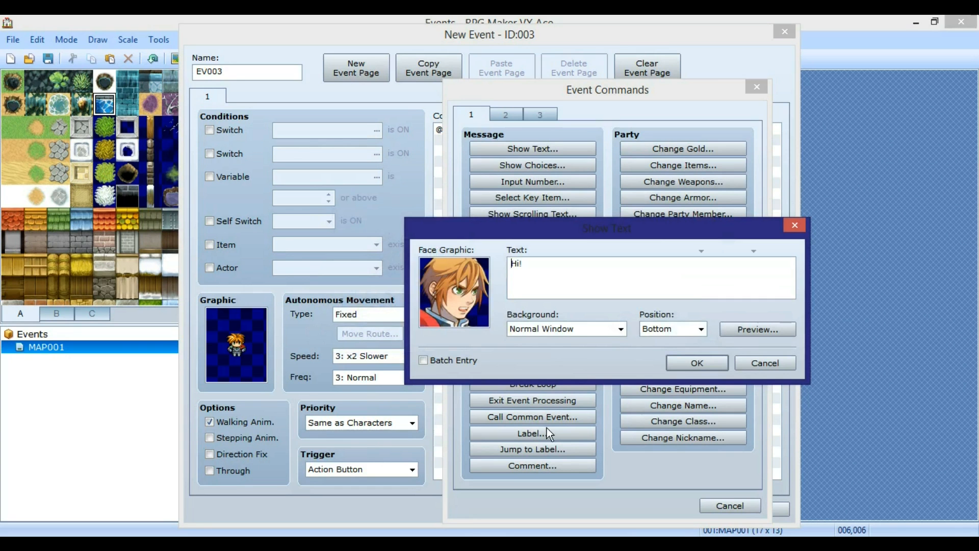
text(\c[)
text(2])
click(748, 329)
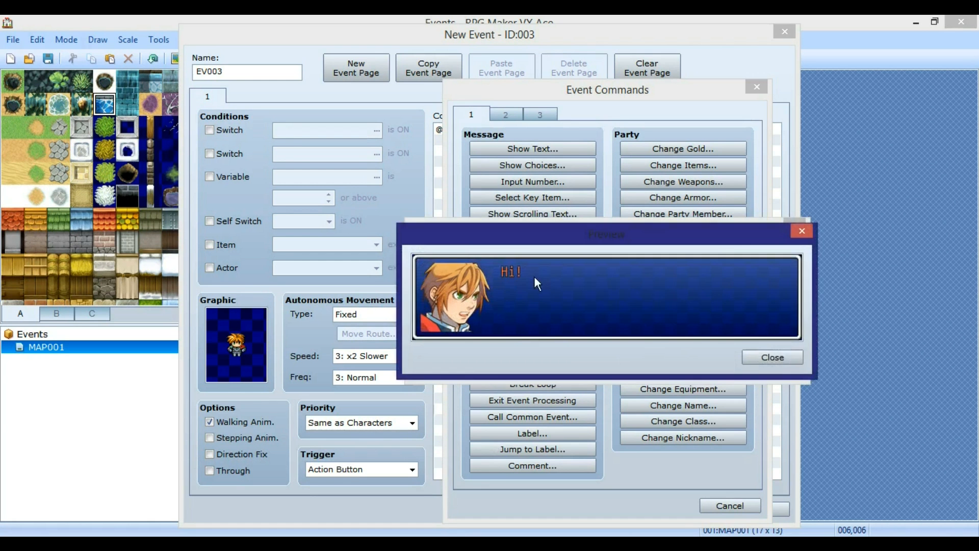
click(780, 359)
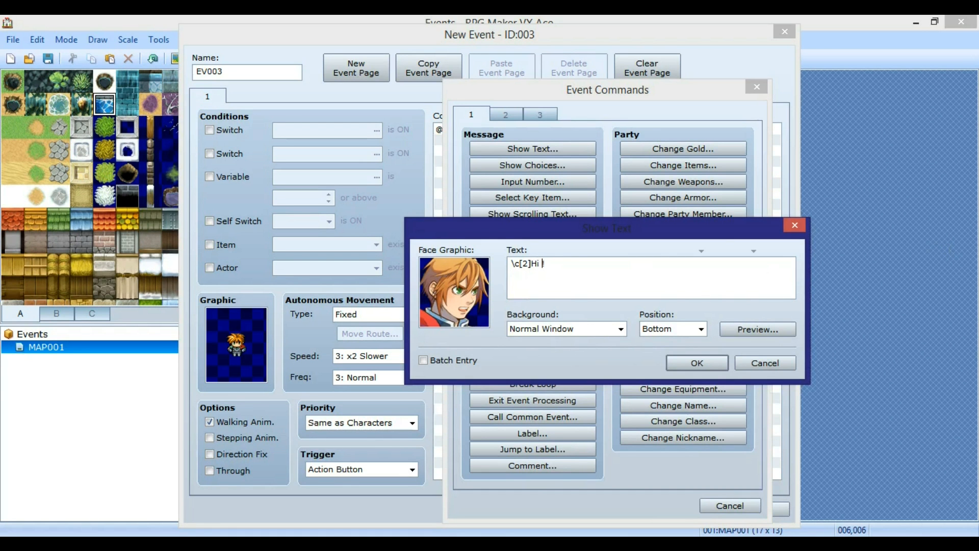
Step: Extend the message with the actor name code so it reads \c[2]Hi \n[1]! and preview it
text(\n[)
text(1]!)
click(754, 328)
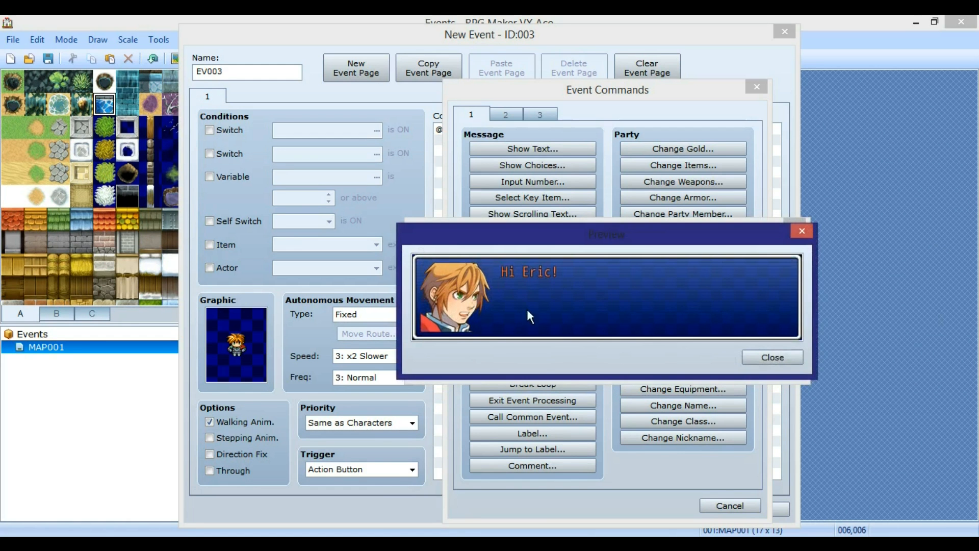
click(773, 357)
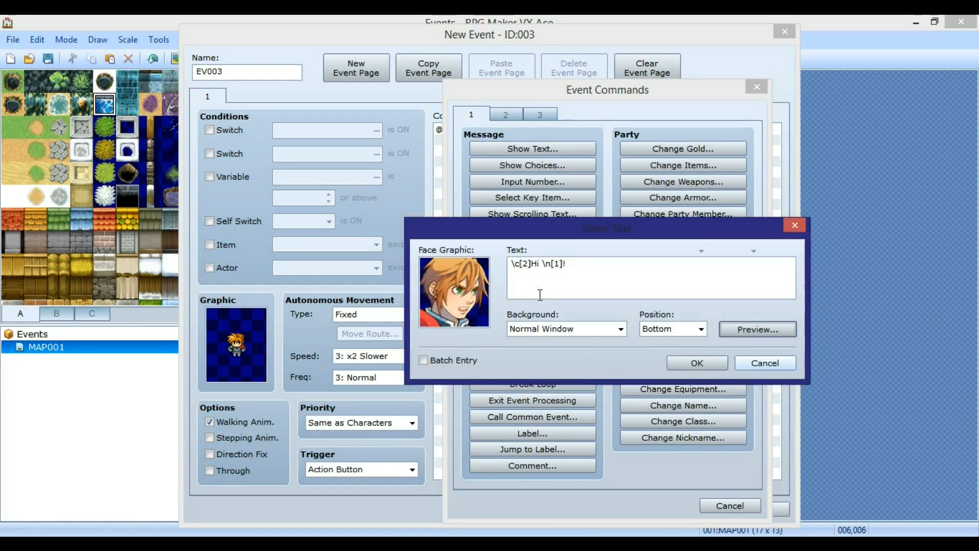
Step: Try actor number 2 in the message's name code and preview the result
click(560, 263)
key(BackSpace)
text(2)
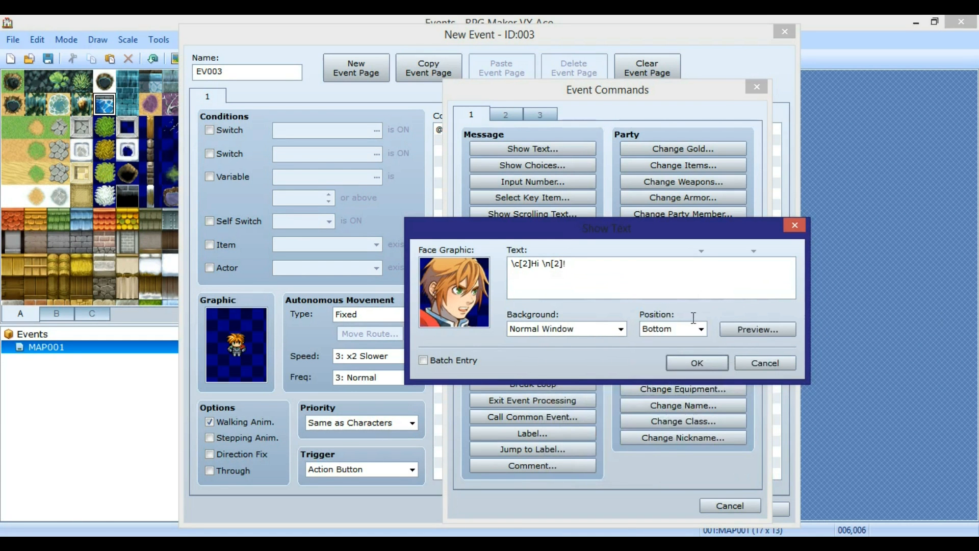
click(760, 329)
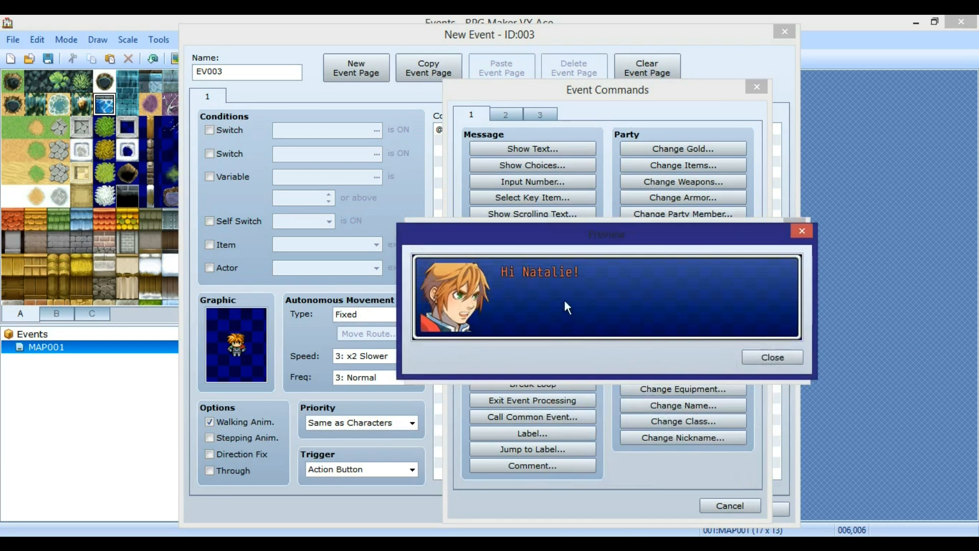
click(748, 358)
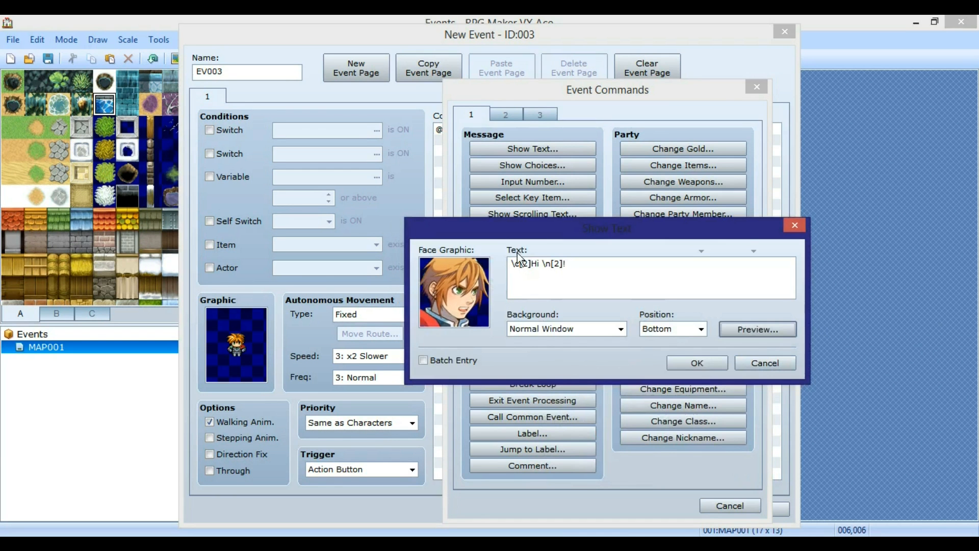
Step: Try actor number 11 in the message's name code and preview the result
click(558, 265)
key(BackSpace)
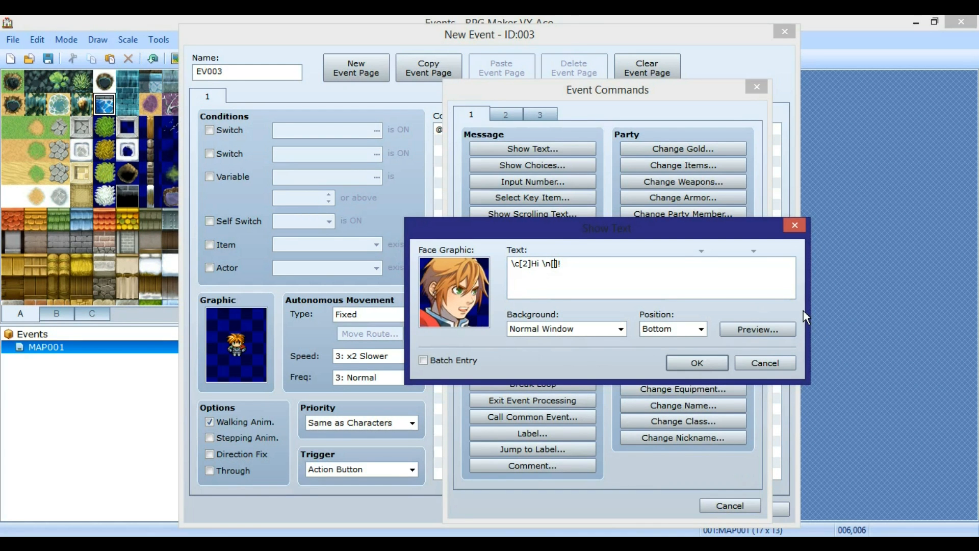
text(11)
click(742, 331)
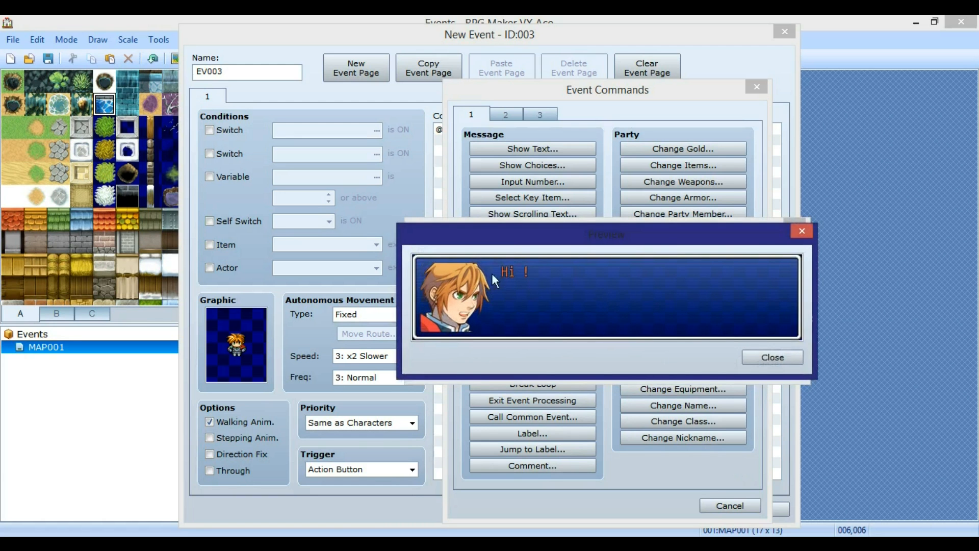
click(767, 356)
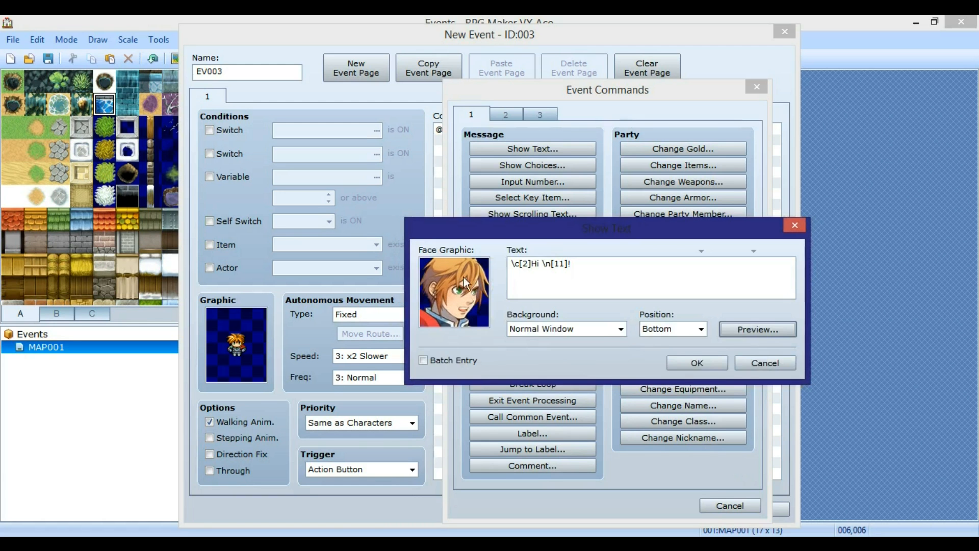
Step: Return the name code to \n[1] and preview the message
click(564, 265)
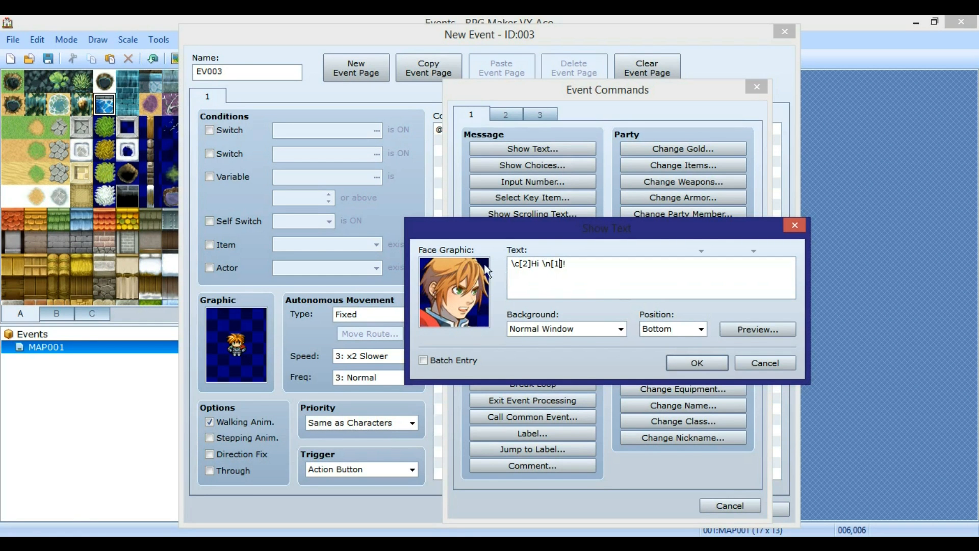
click(767, 331)
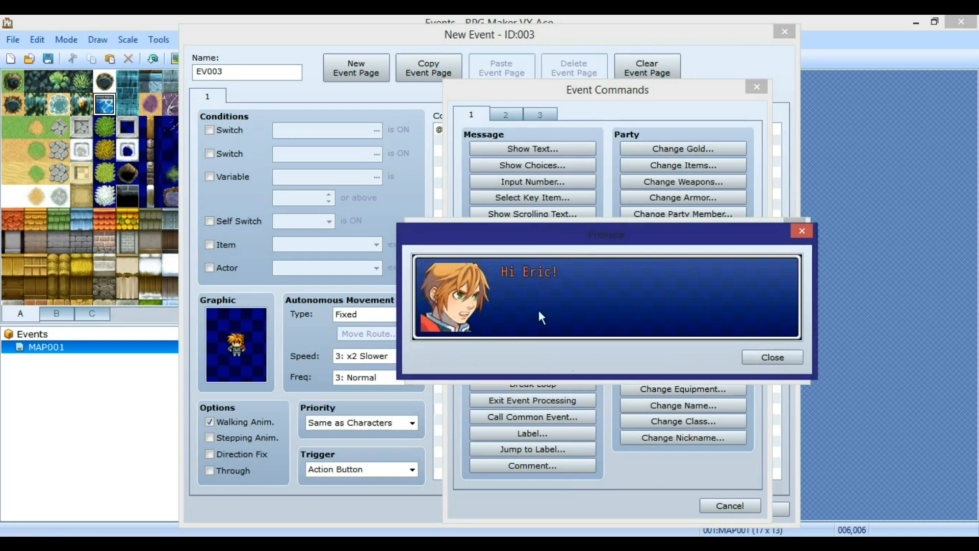
click(773, 357)
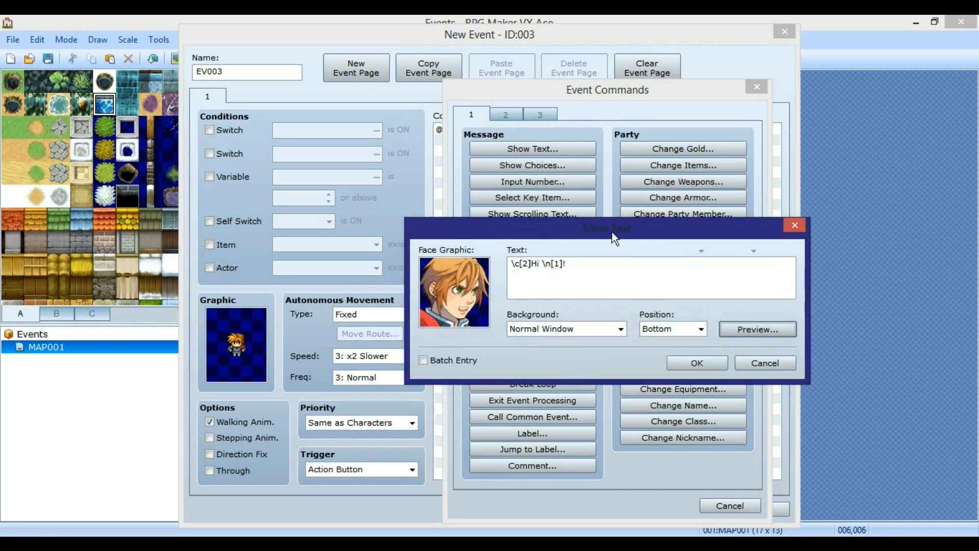
Step: Move the \c[2] colour code directly before the name code so the message reads Hi \c[2]\n[1]!, preview it and accept the text
mouse_move(518, 248)
drag(531, 265, 512, 268)
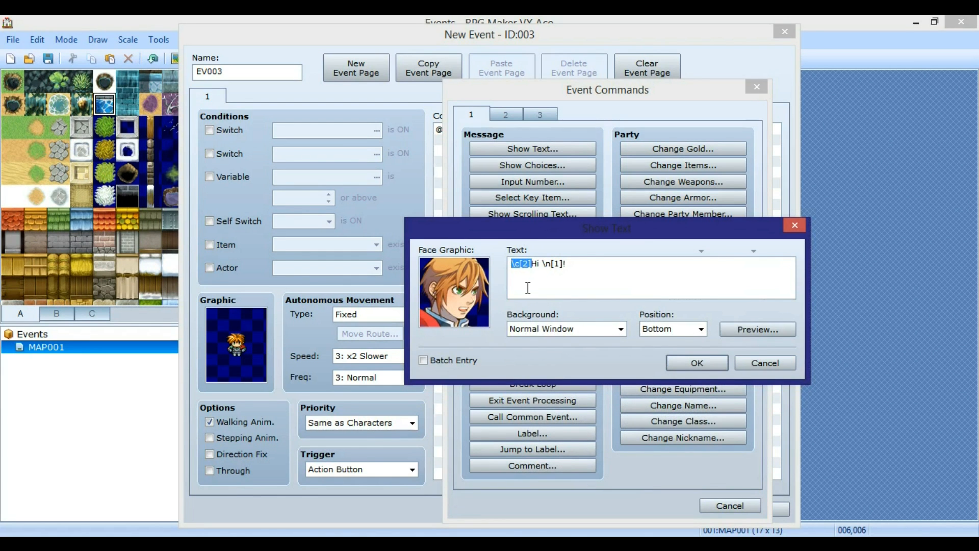
key(ctrl+x)
click(524, 263)
key(ctrl+v)
key(BackSpace)
click(743, 329)
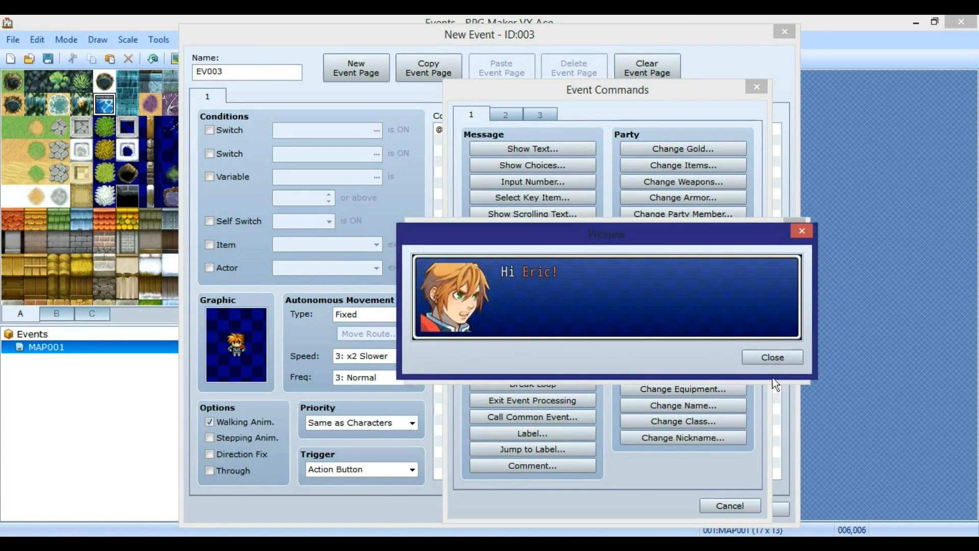
click(764, 357)
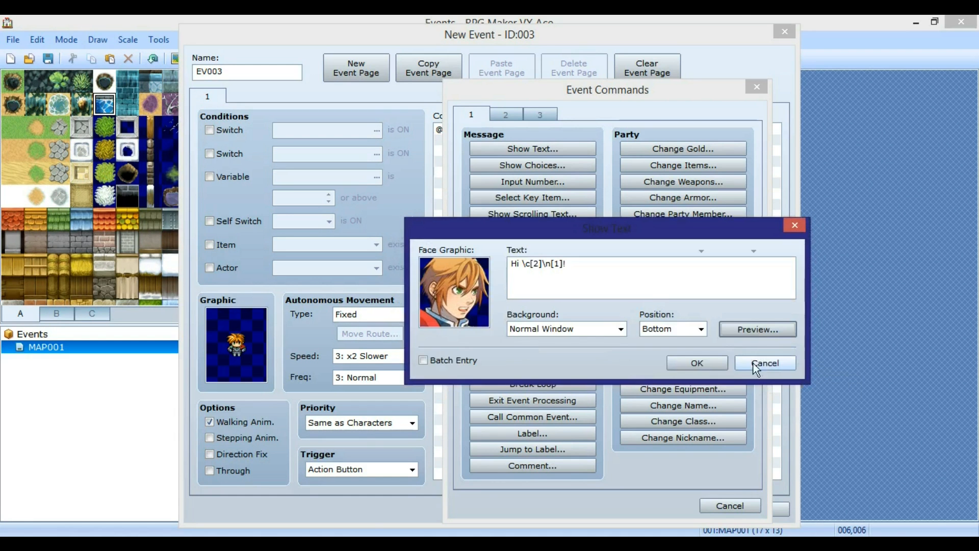
click(714, 365)
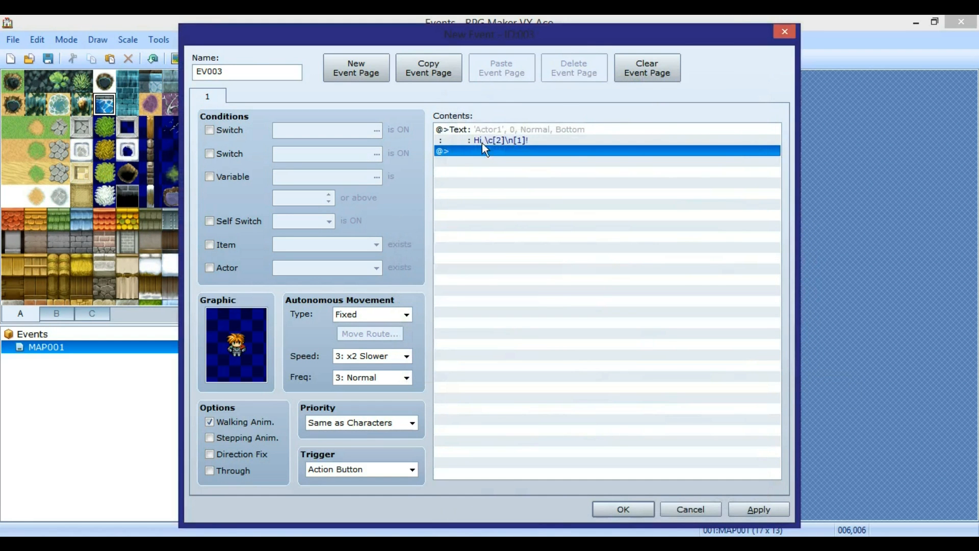
Step: Add a Show Choices command with Yes and No after the greeting text, keeping Choice 2 as the cancel option
right_click(485, 148)
click(512, 157)
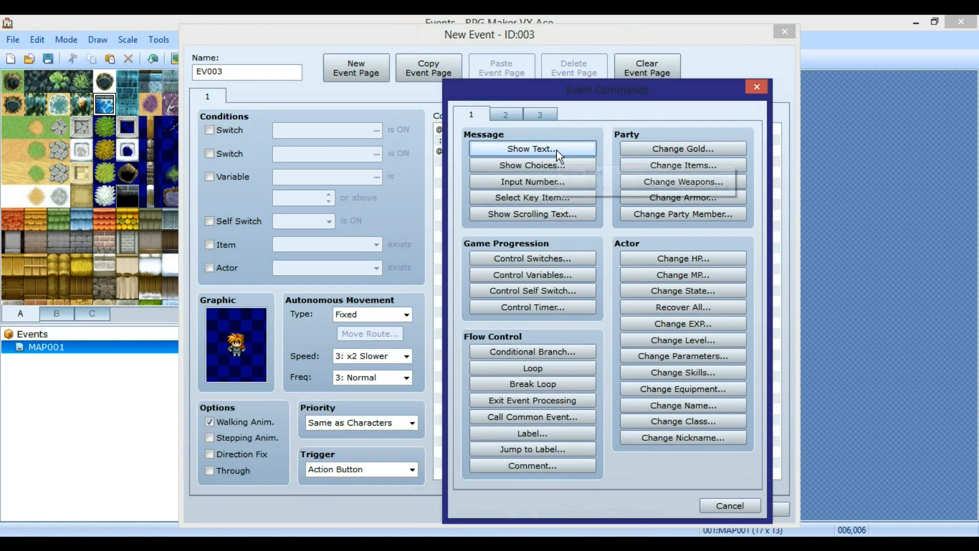
click(542, 165)
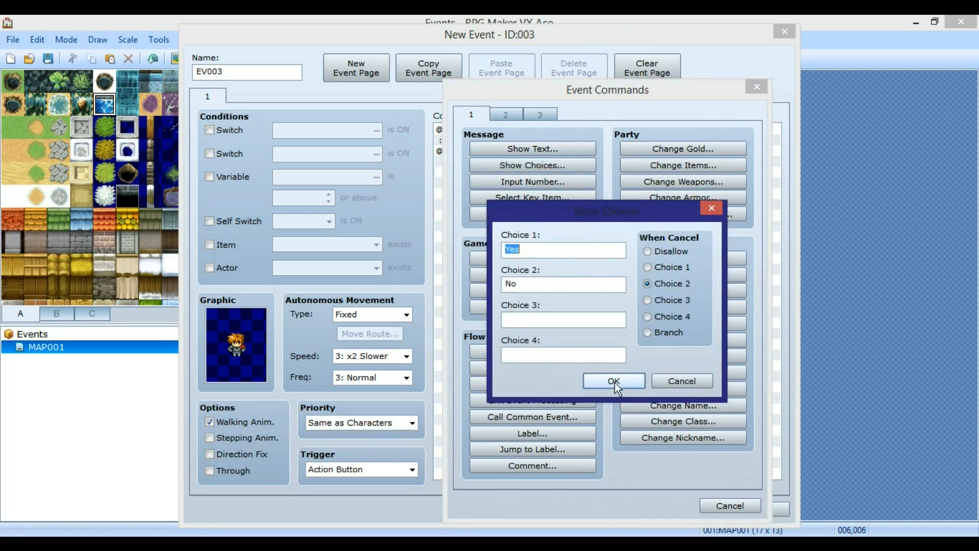
click(614, 381)
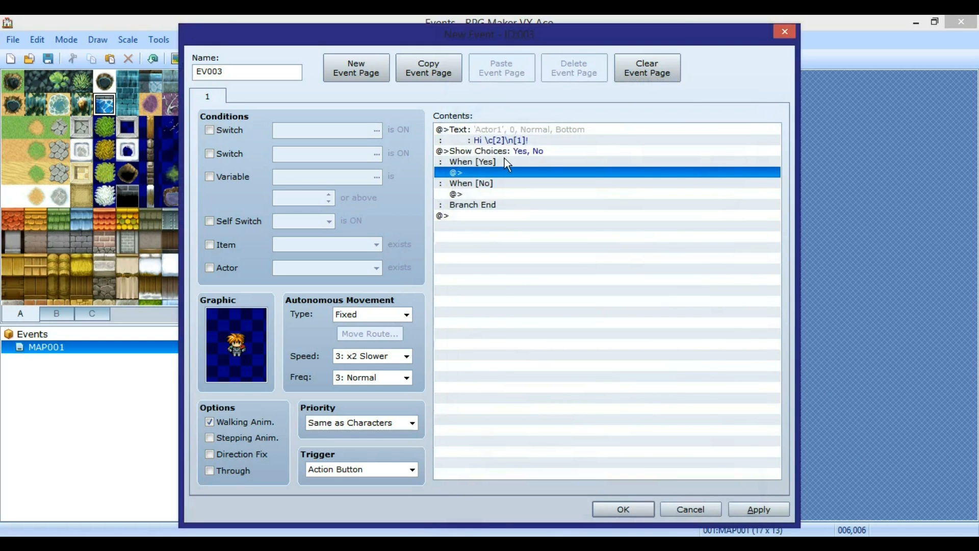
Step: Insert a Show Text message reading "Are you doing ok?" before the Yes/No choices
right_click(469, 150)
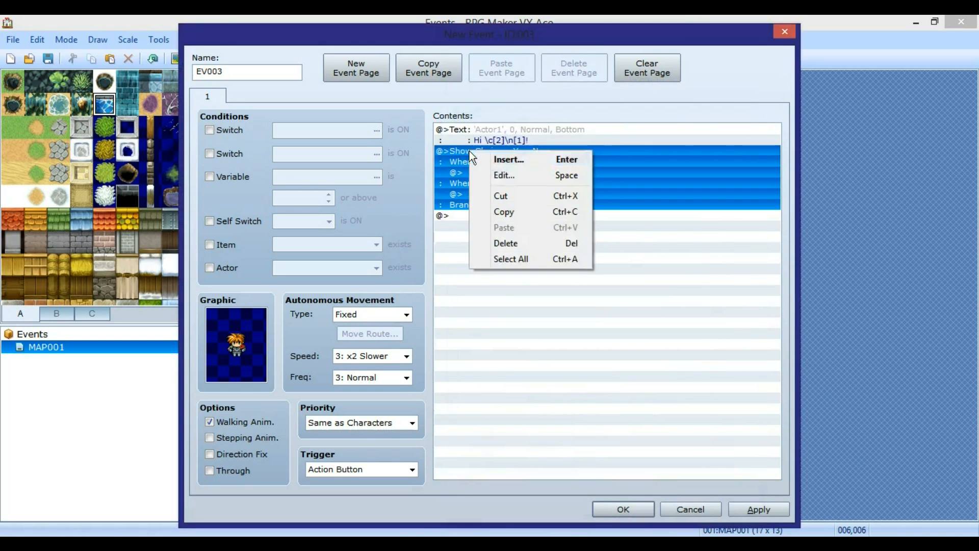
click(510, 162)
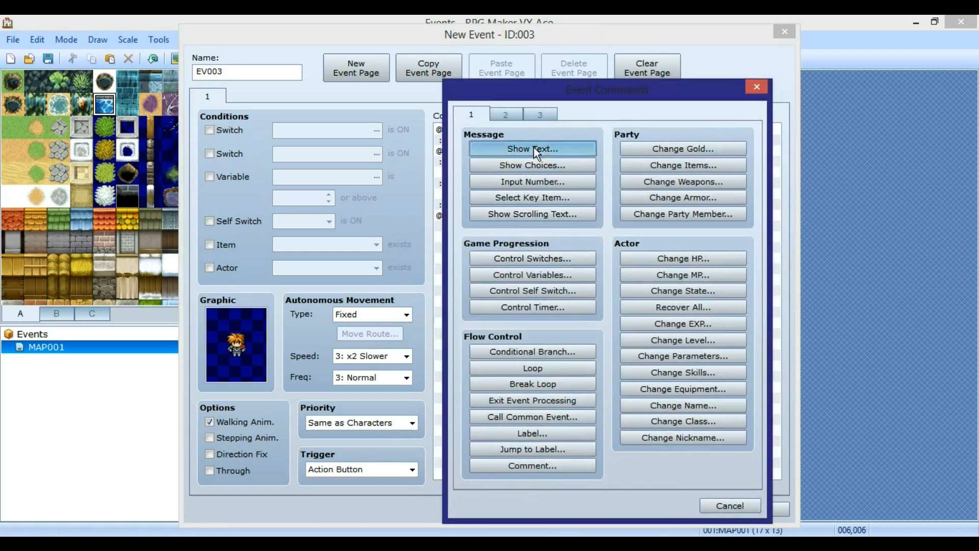
click(534, 148)
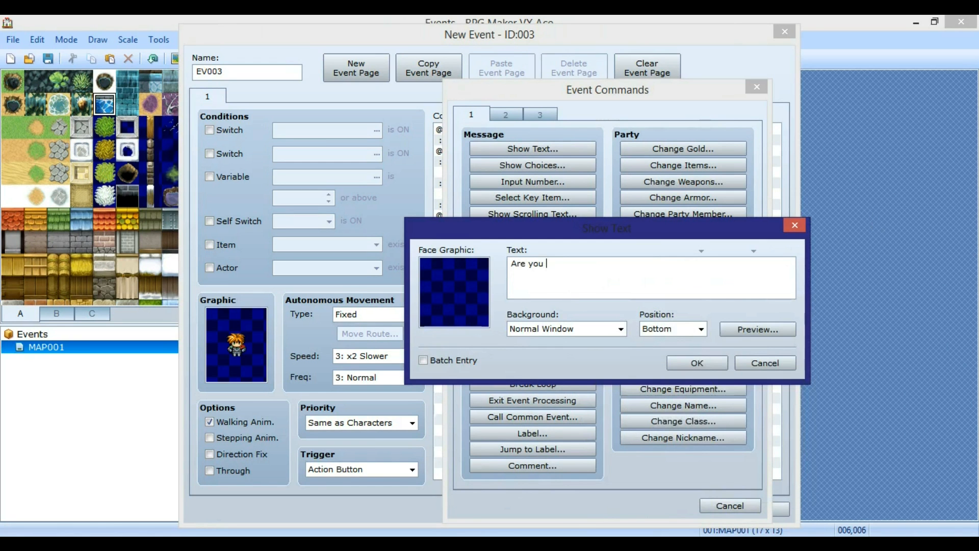
text(ok.)
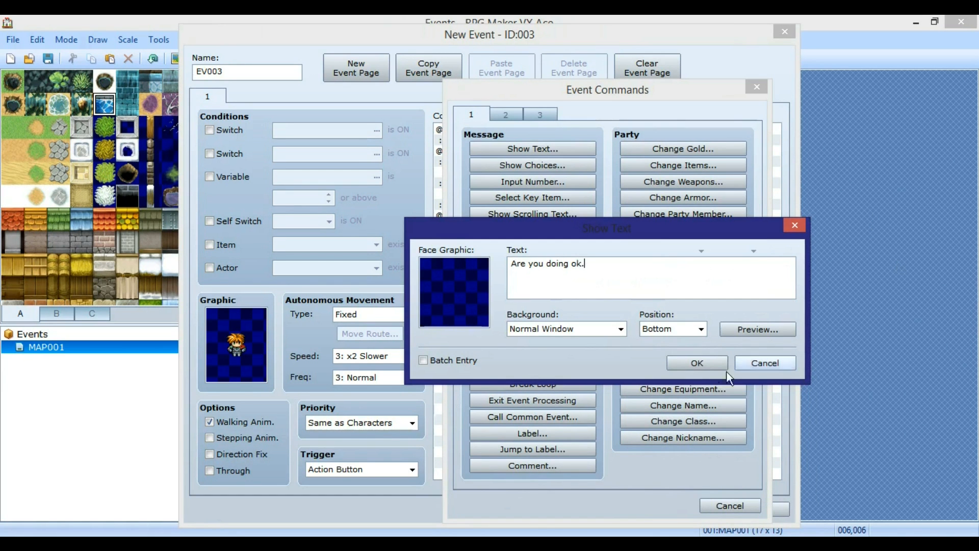
key(BackSpace)
text(?)
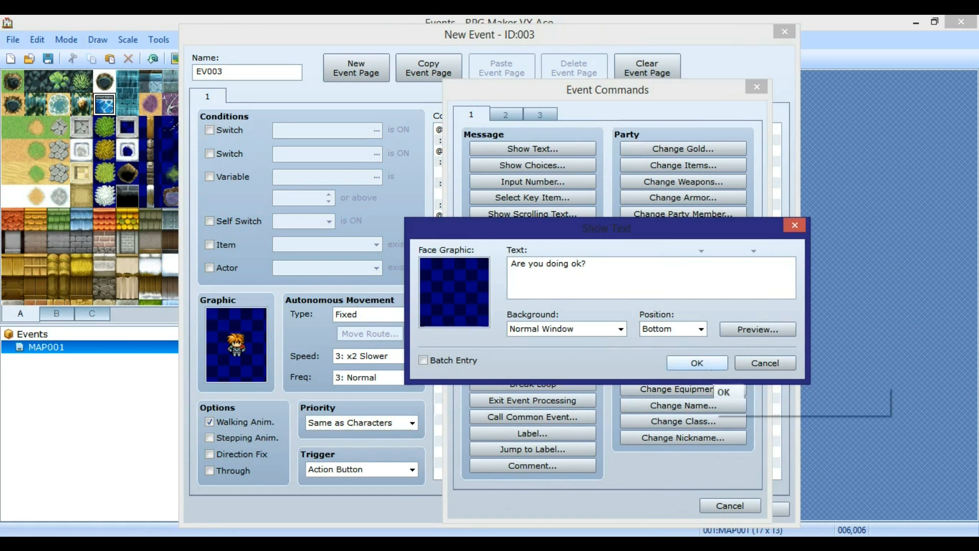
click(682, 361)
click(583, 305)
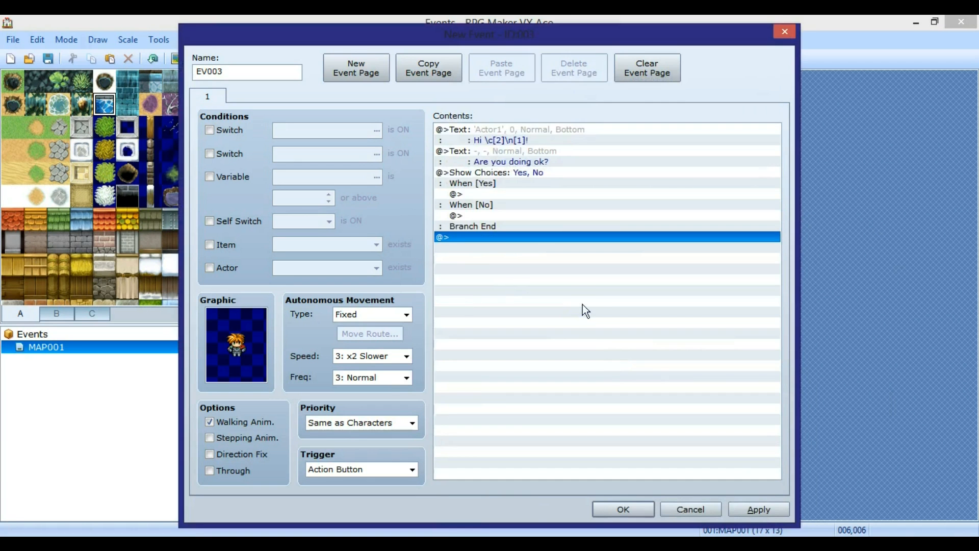
Step: Add a Show Text message reading "Good" inside the When [Yes] branch
click(488, 194)
right_click(500, 197)
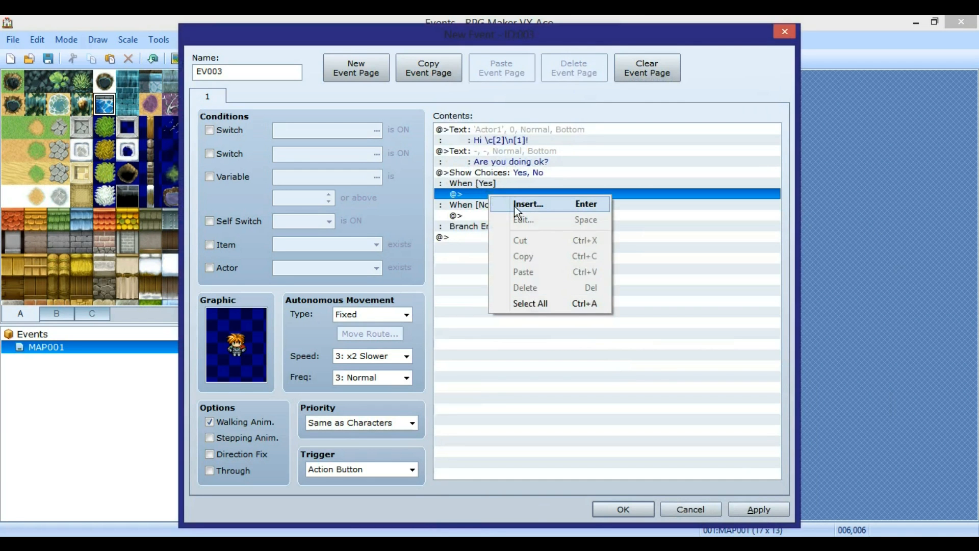
click(516, 205)
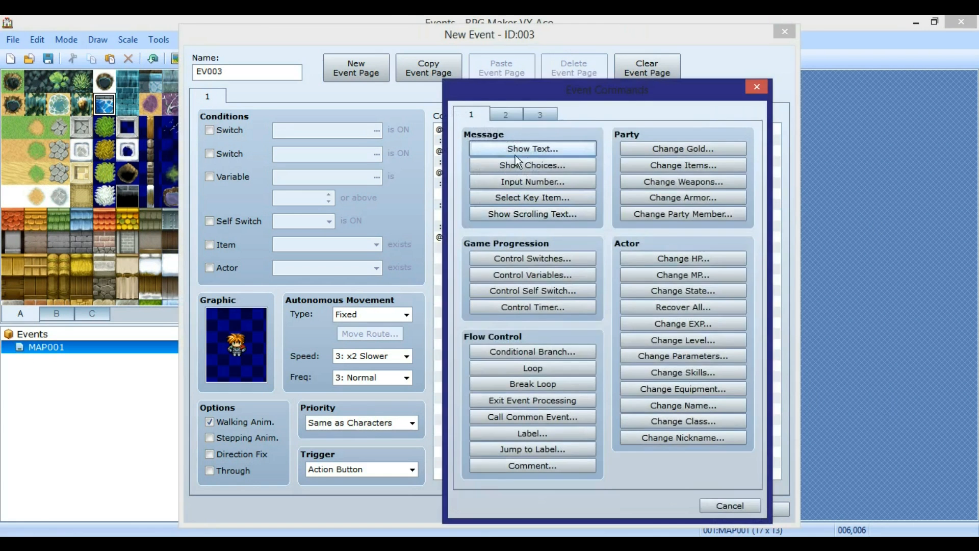
click(517, 150)
text(Good)
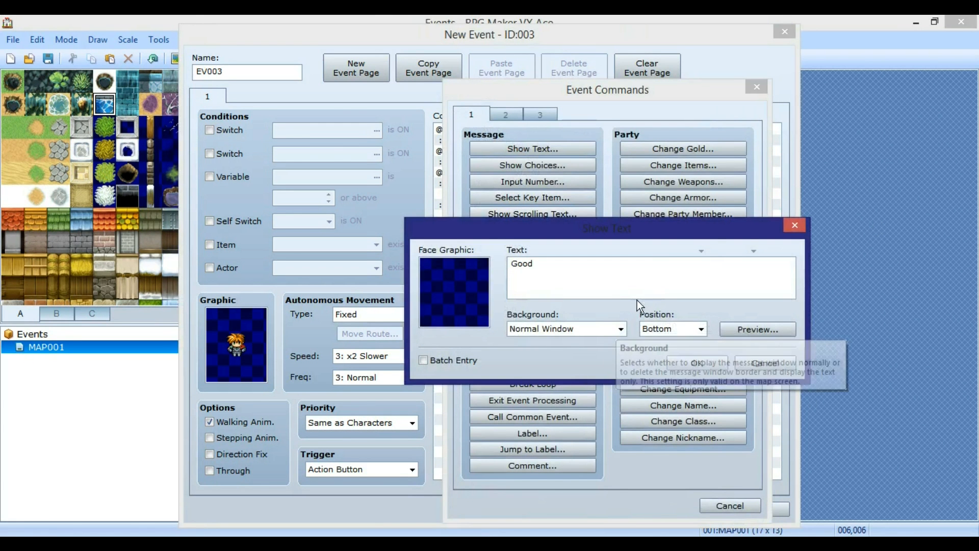
click(694, 376)
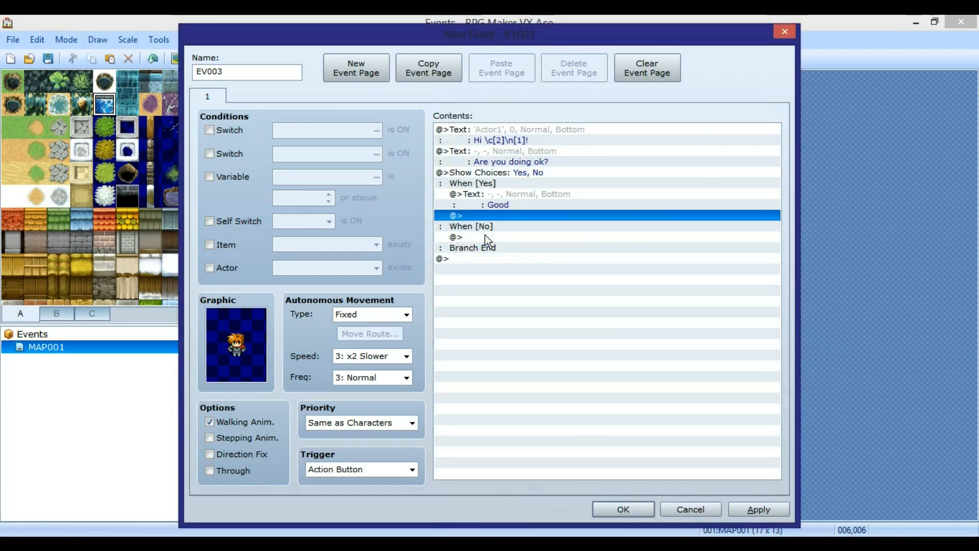
Step: Add a Show Text message reading "How come" inside the When [No] branch, then apply and close the event
double_click(485, 236)
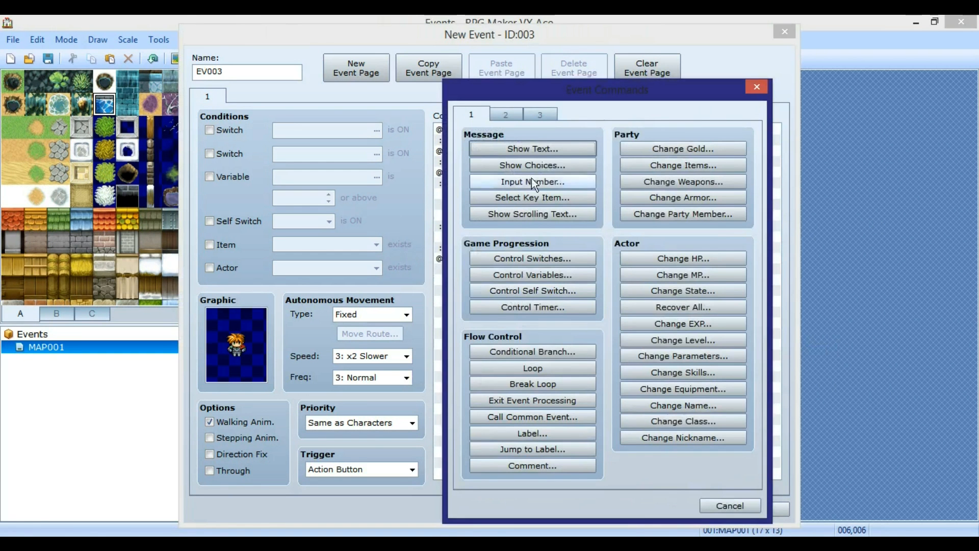
click(542, 149)
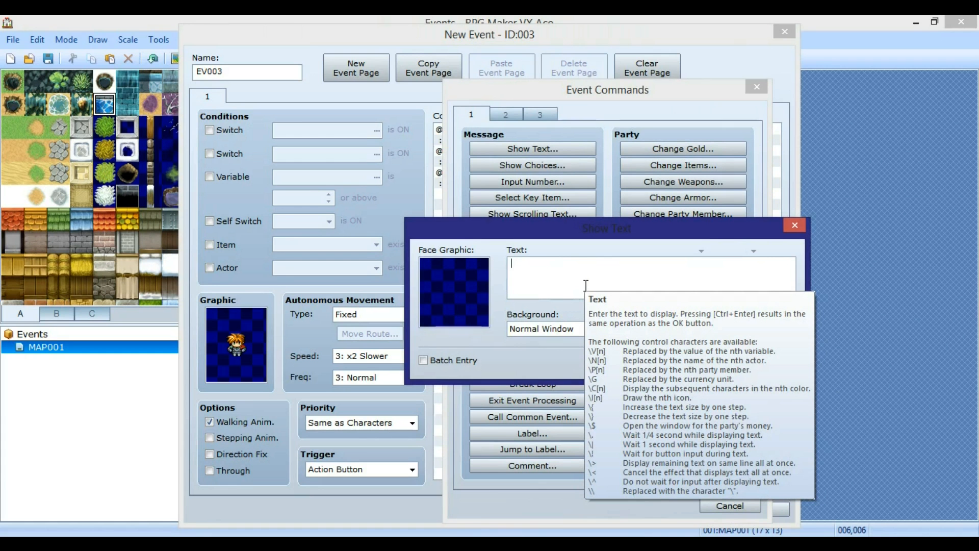
text(How come)
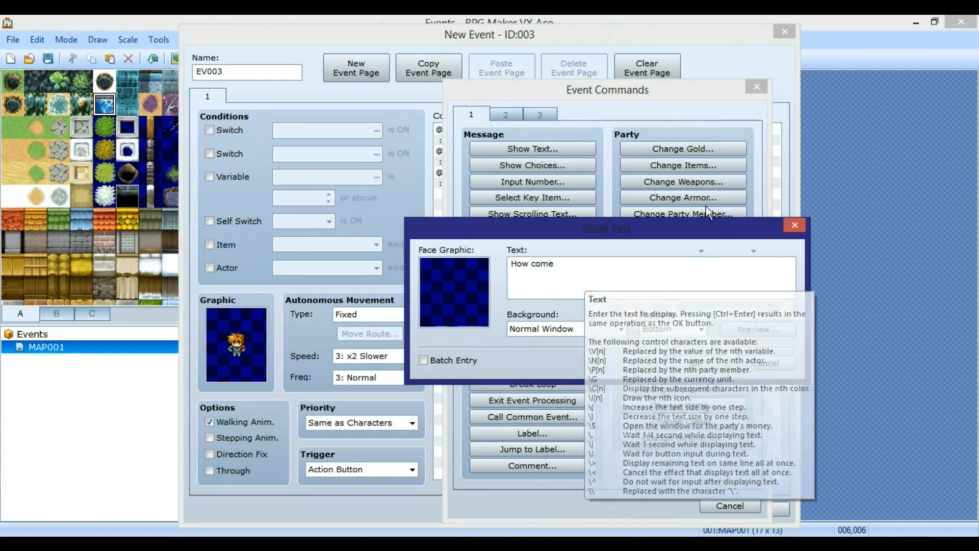
click(718, 368)
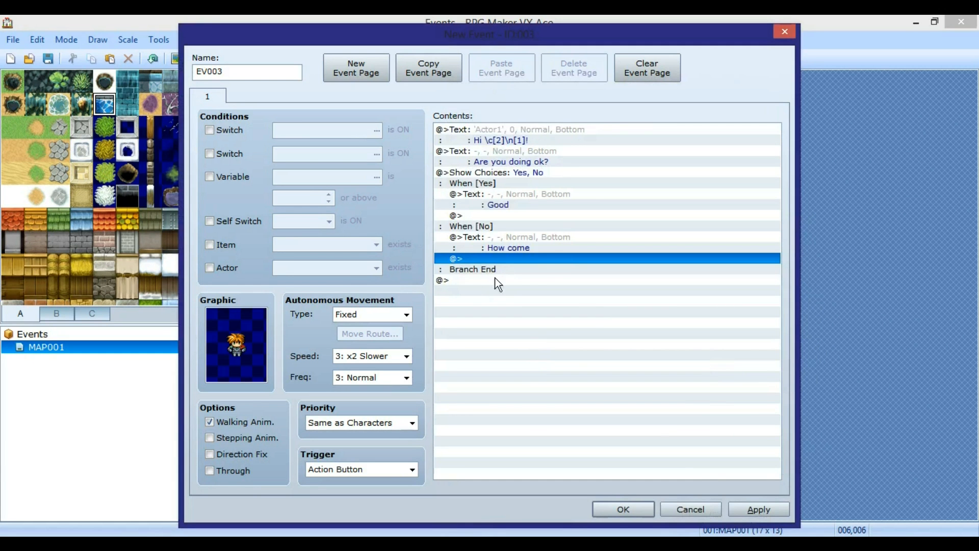
click(760, 511)
click(606, 509)
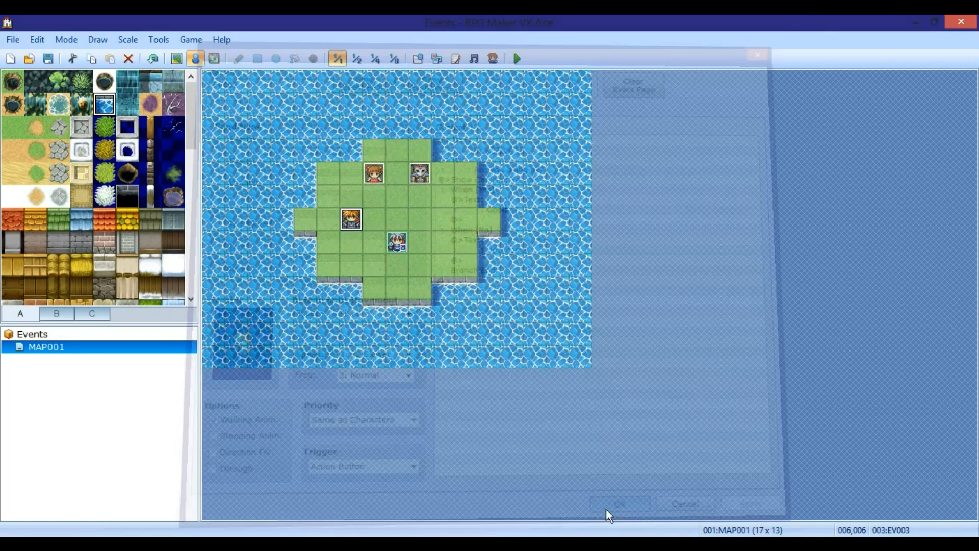
Step: Playtest the game, start it from the title screen and close the playtest
click(516, 60)
click(504, 313)
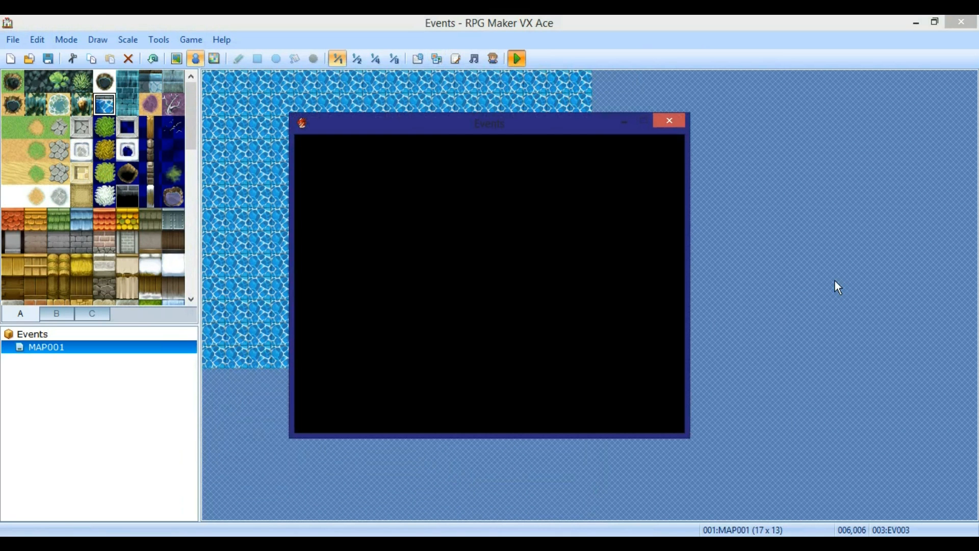
key(Return)
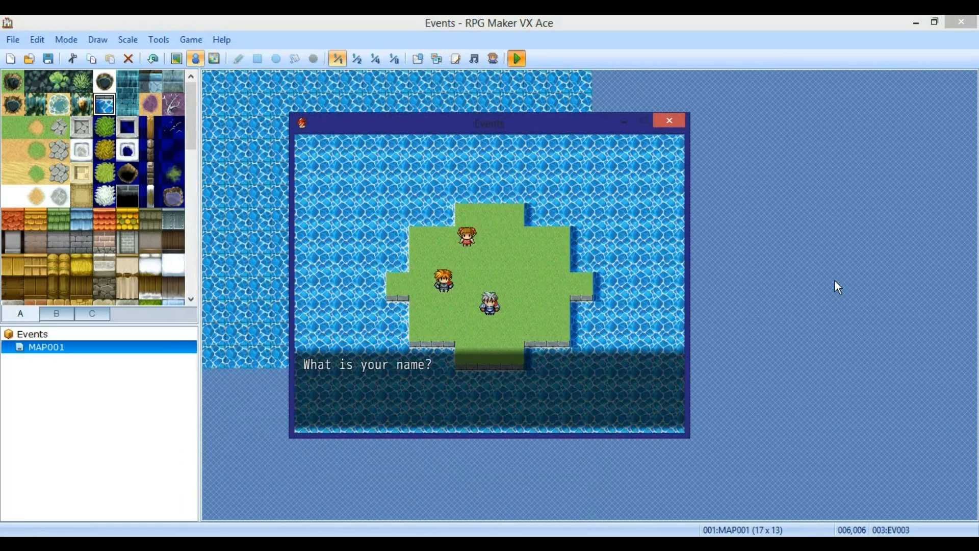
key(alt+F4)
Step: Delete the two other character events in the upper part of the island, at tiles 009,004 and 007,004
click(420, 172)
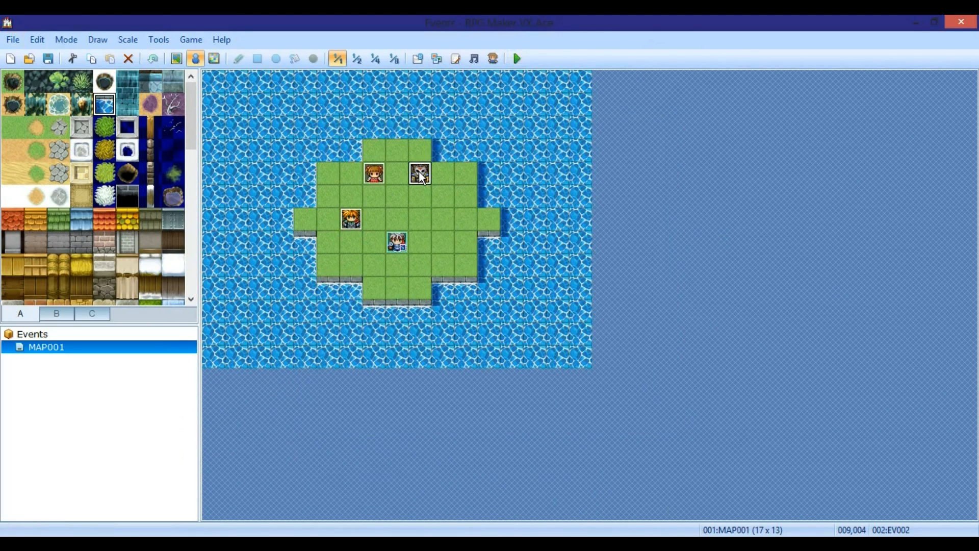
key(Delete)
click(376, 174)
key(Delete)
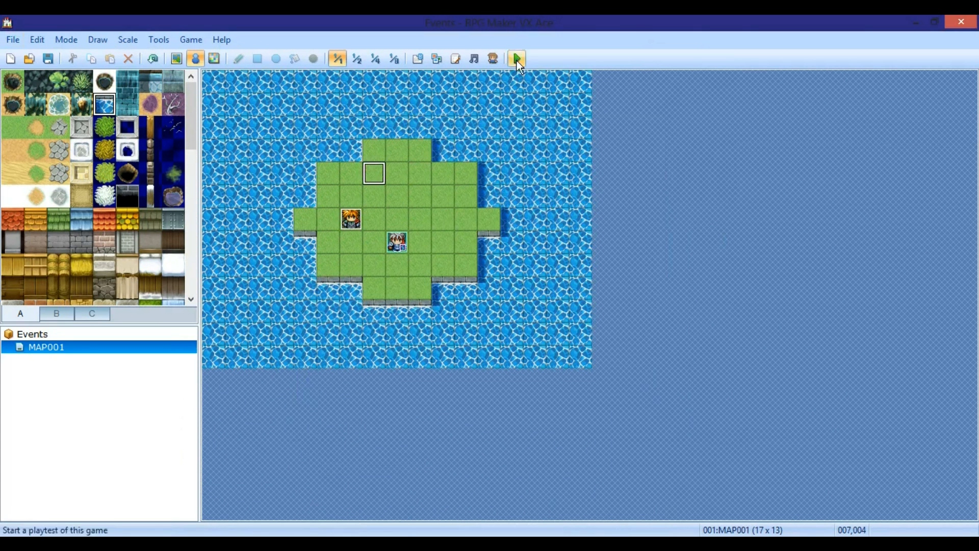
Step: Playtest the game, walk to the orange-haired character, talk to him and answer Yes to the question
click(517, 60)
click(438, 313)
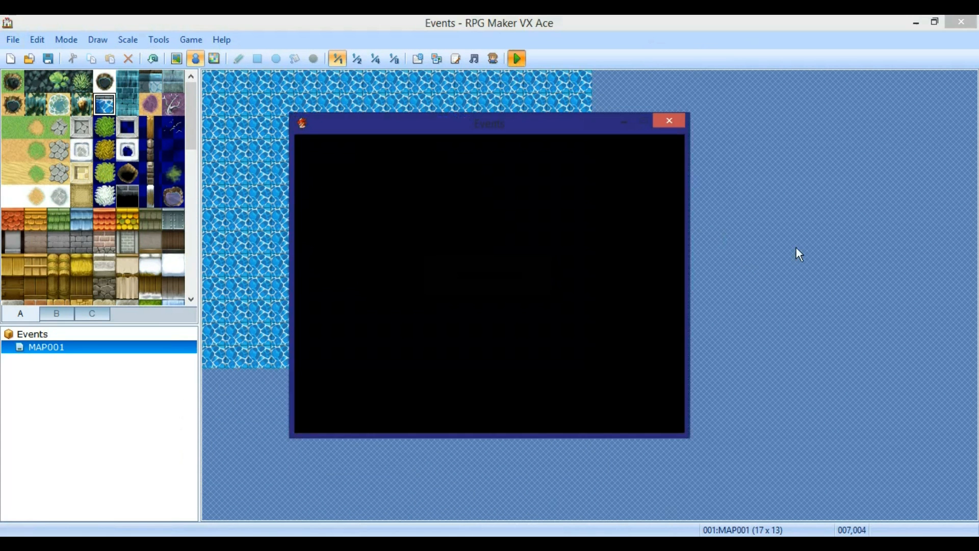
key(Return)
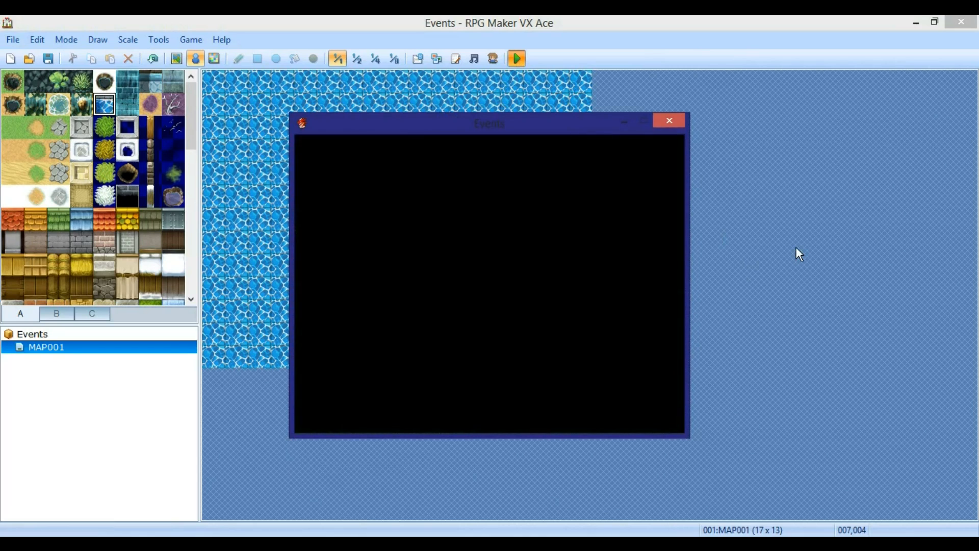
key(Left)
key(Left)
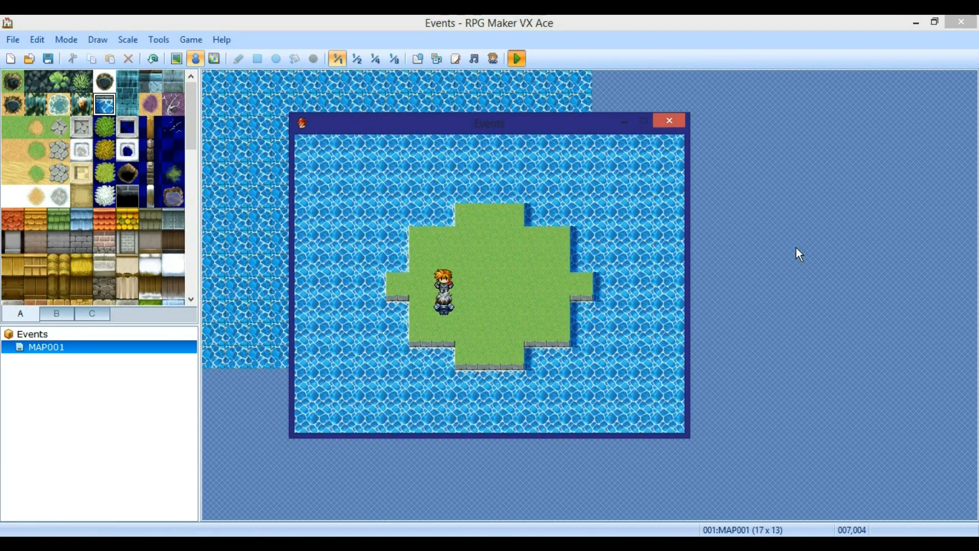
key(Return)
key(Return)
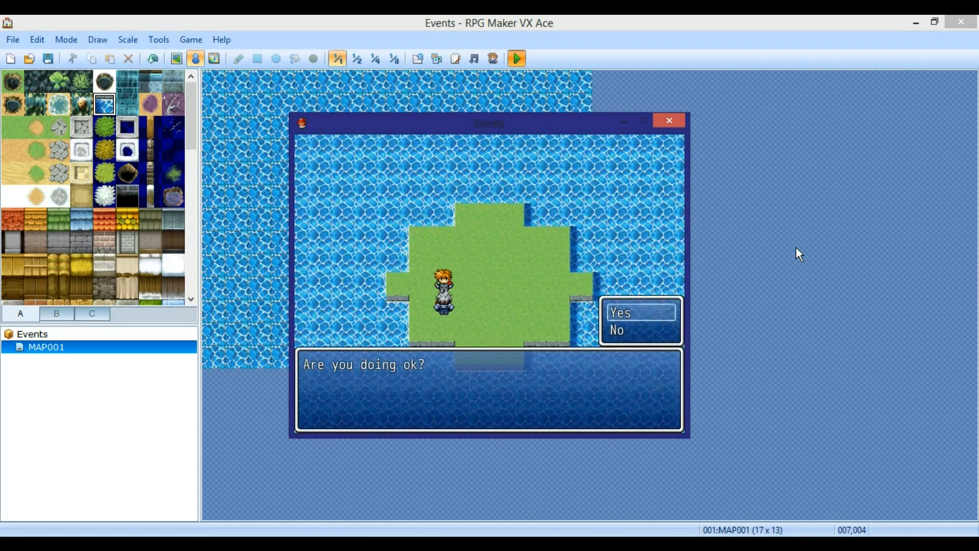
key(Return)
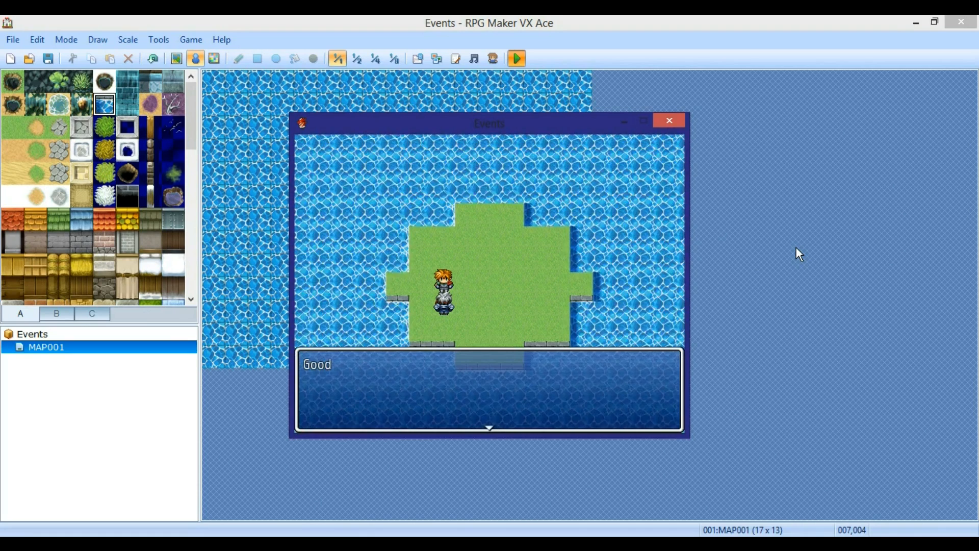
Step: Talk to the character again, answer No to the question, finish the dialogue and close the playtest
key(Return)
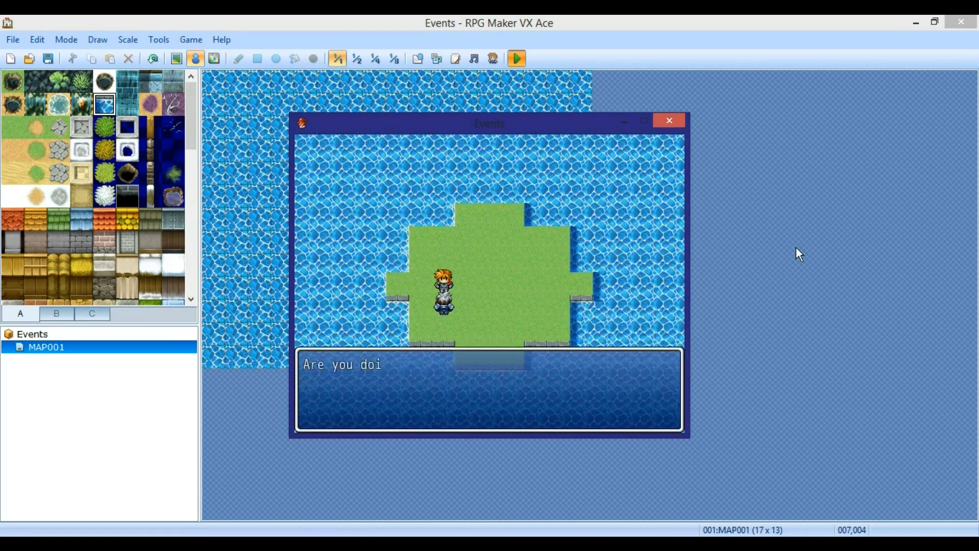
key(Down)
key(Return)
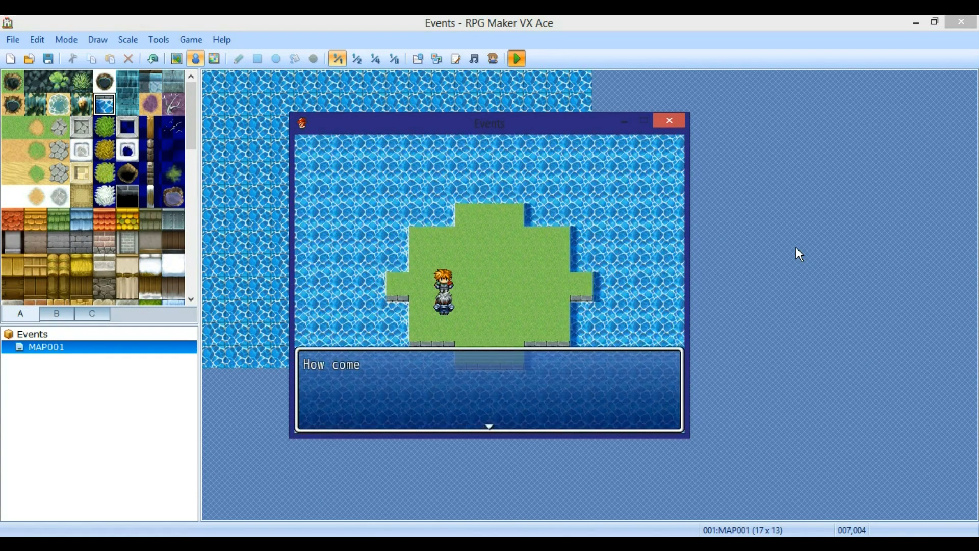
key(Return)
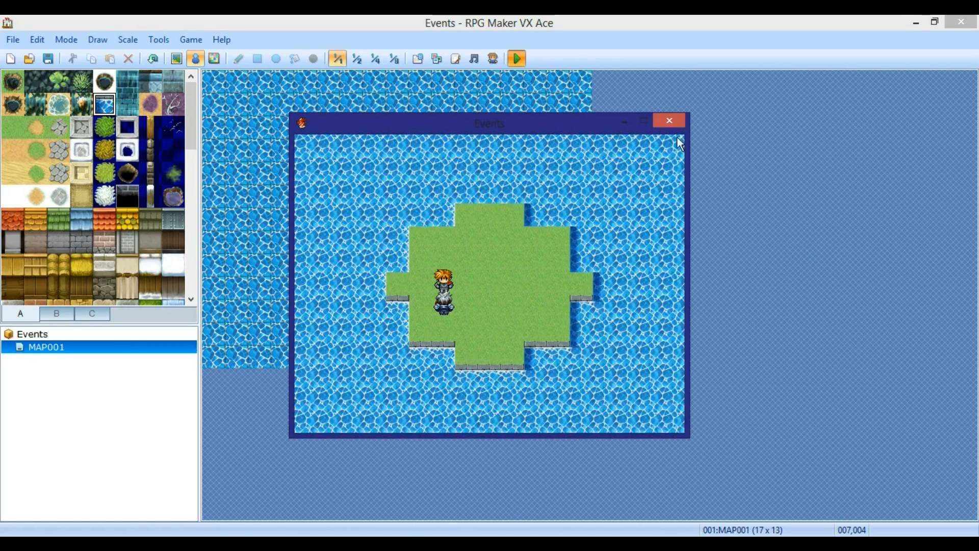
click(670, 121)
Step: Move the character event to tile 008,005, review its contents and the available event commands, and close it
drag(353, 232, 406, 208)
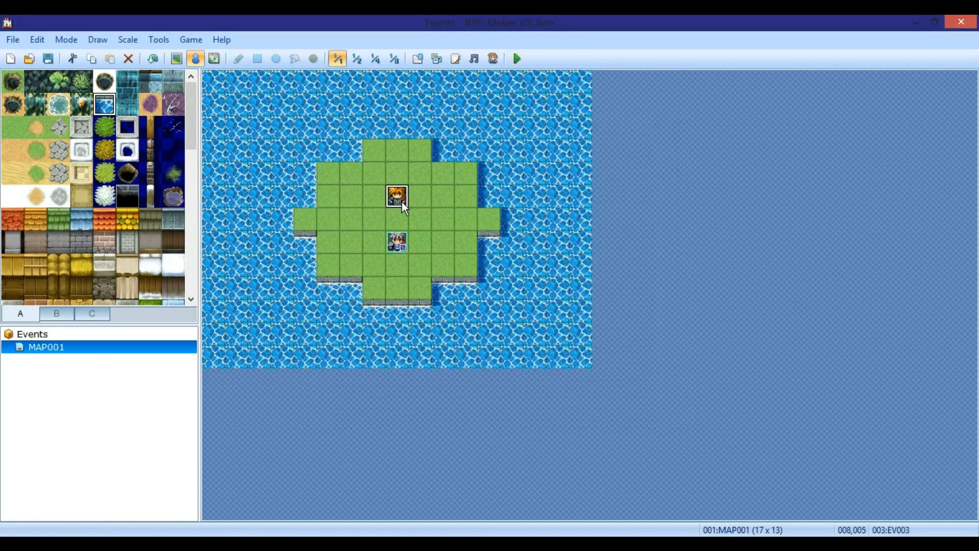
double_click(402, 202)
click(481, 284)
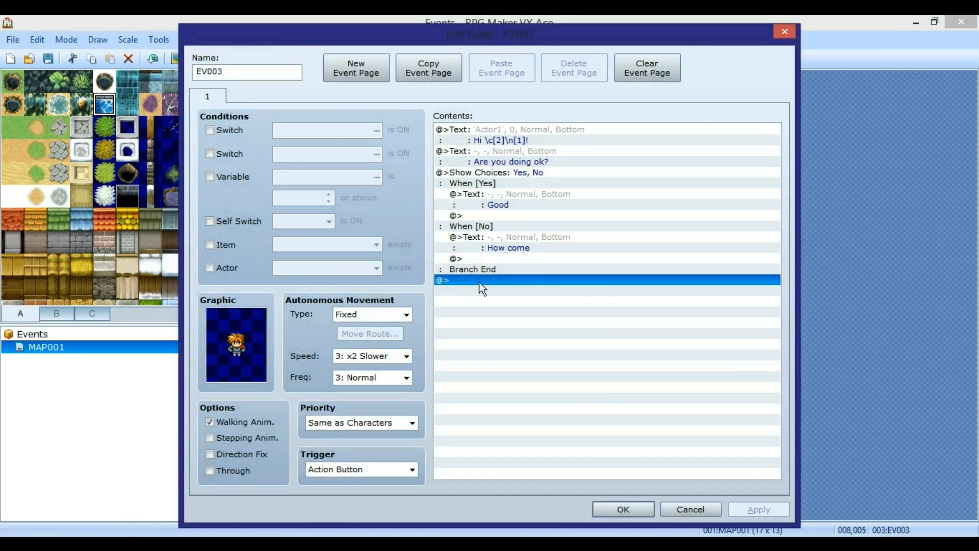
right_click(479, 283)
click(516, 293)
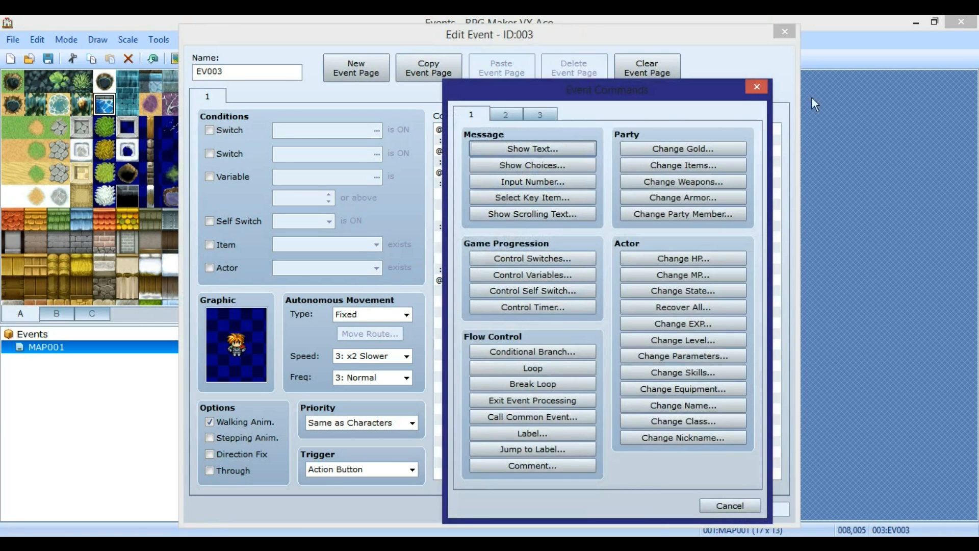
click(757, 89)
drag(751, 35, 455, 22)
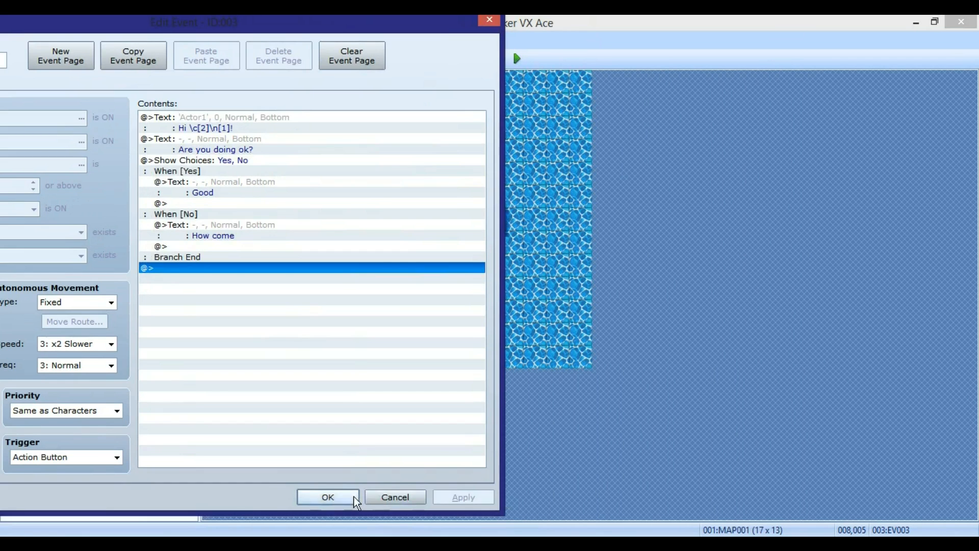
click(331, 498)
Step: Move the character event to tile 006,005 and create a quick treasure chest event containing 50 gold at tile 009,005
drag(403, 200, 352, 198)
click(430, 206)
right_click(429, 205)
mouse_move(466, 309)
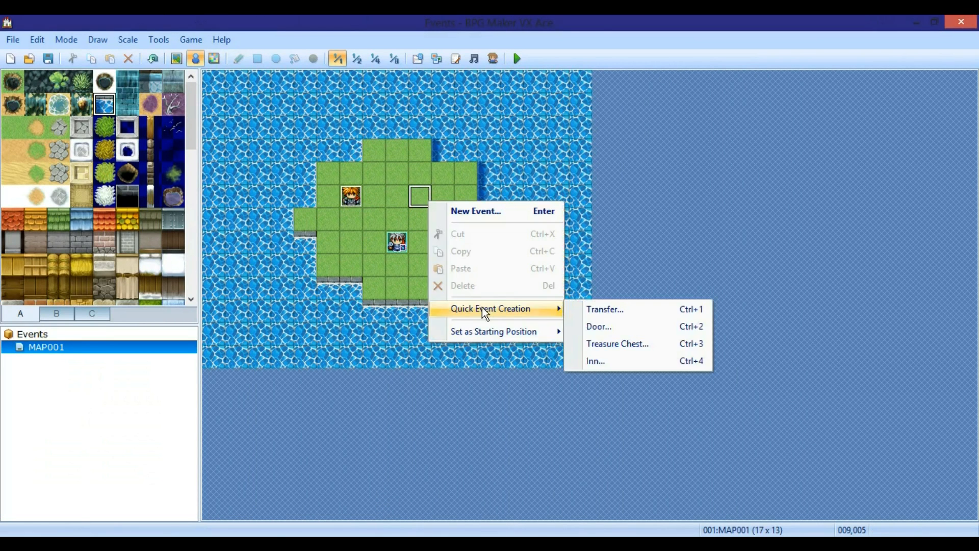
click(607, 346)
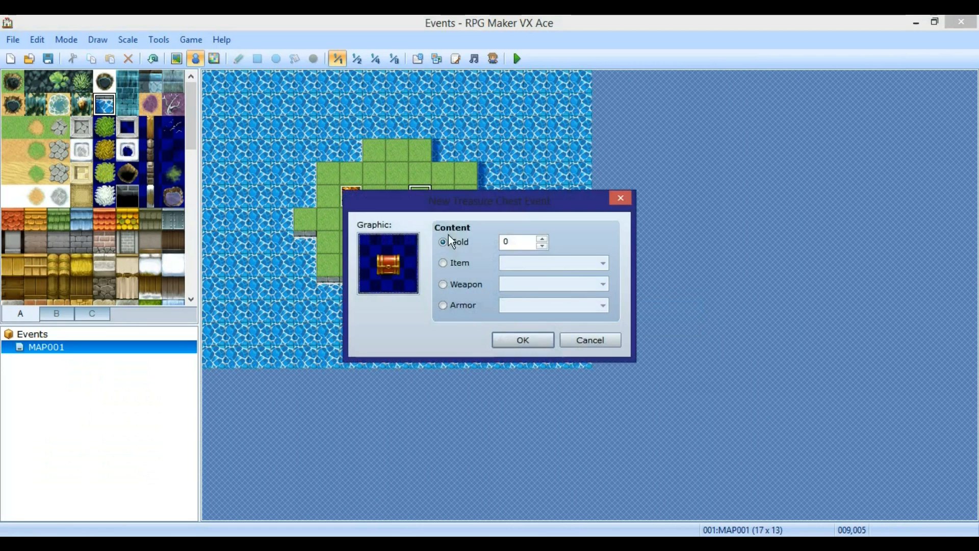
click(542, 245)
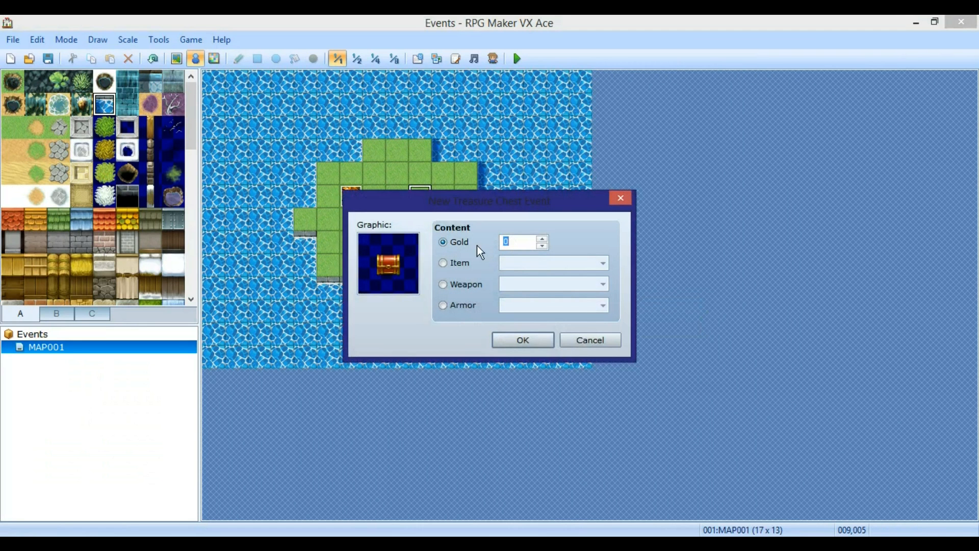
text(50)
click(518, 351)
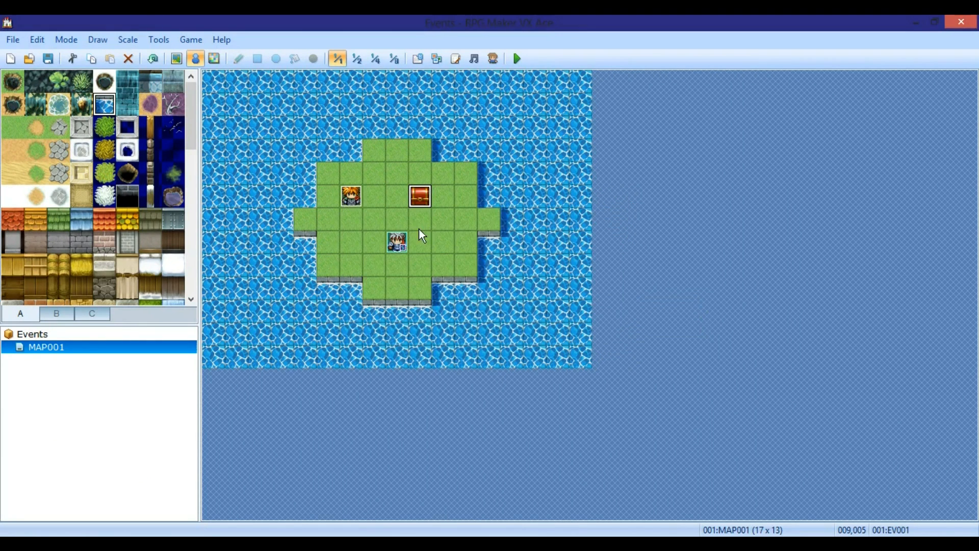
Step: Open the treasure chest event at tile 009,005 and review its commands and conditions
double_click(422, 197)
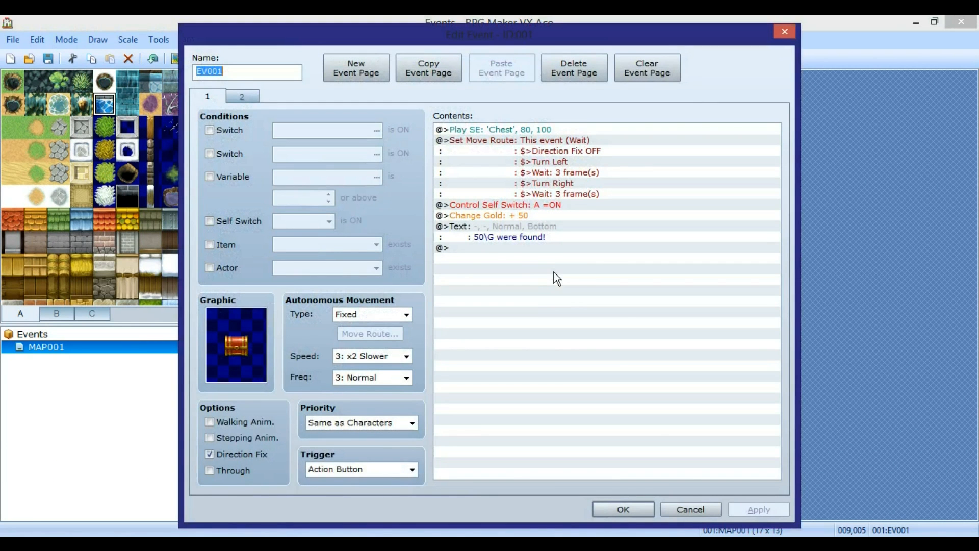
right_click(492, 249)
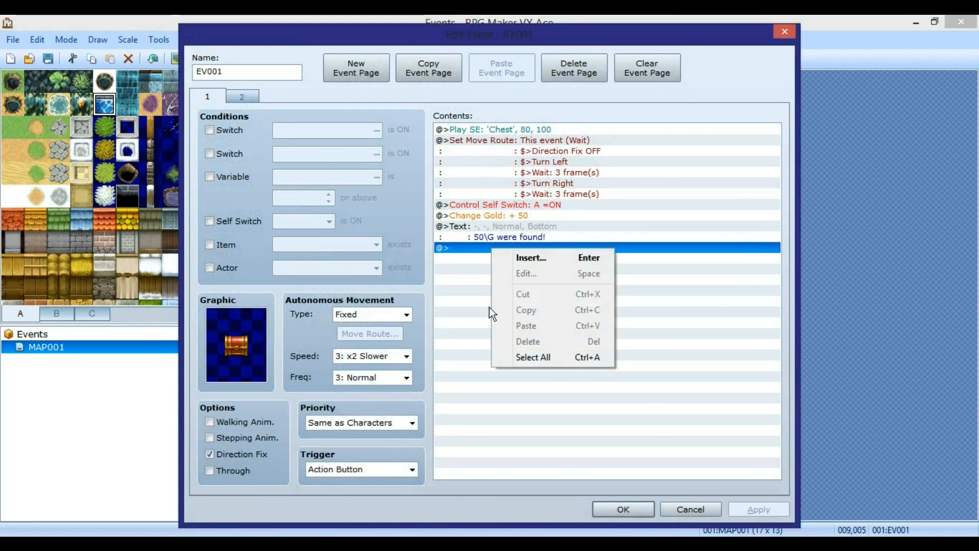
click(470, 272)
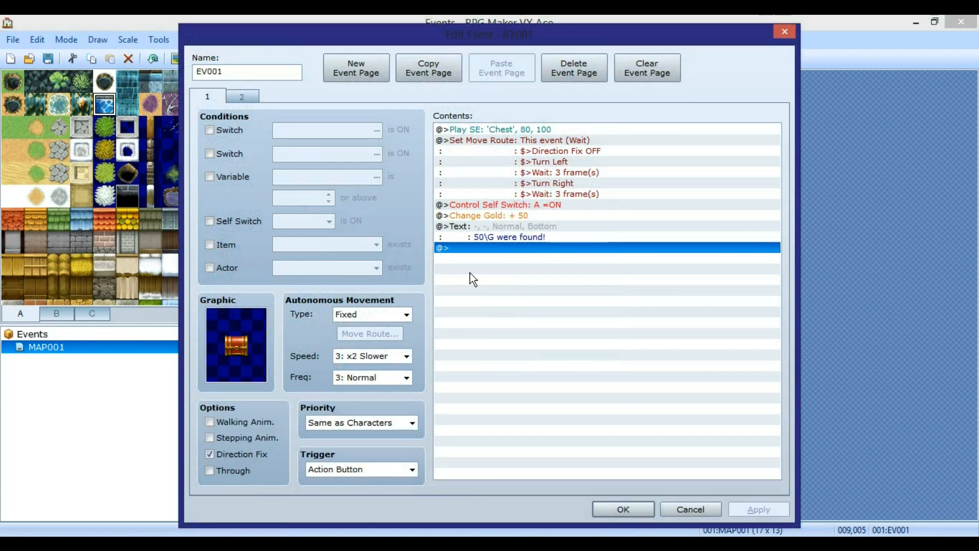
right_click(489, 249)
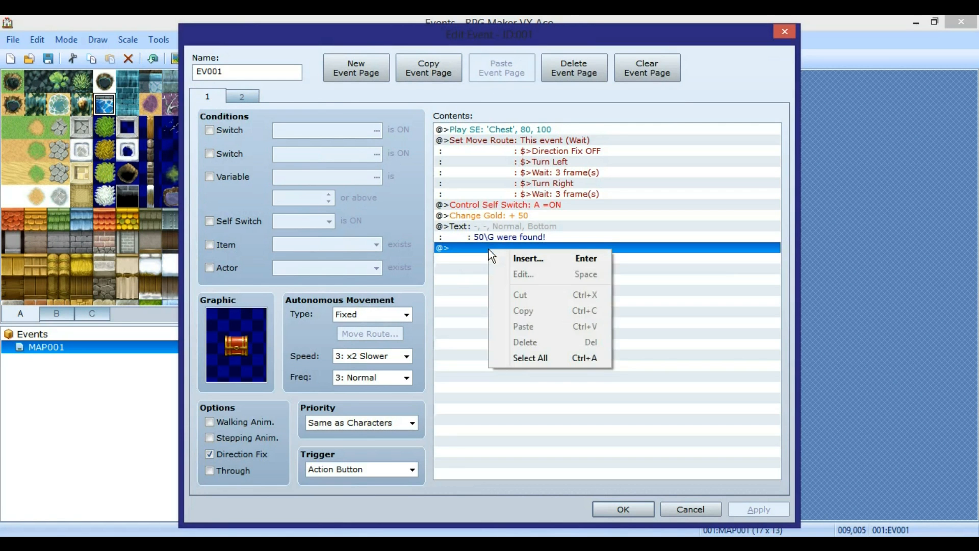
click(217, 178)
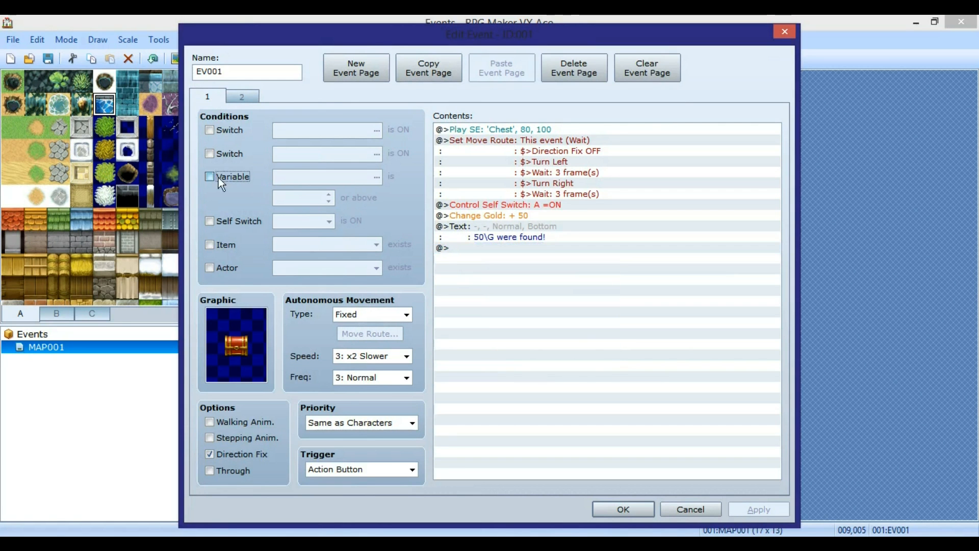
click(231, 177)
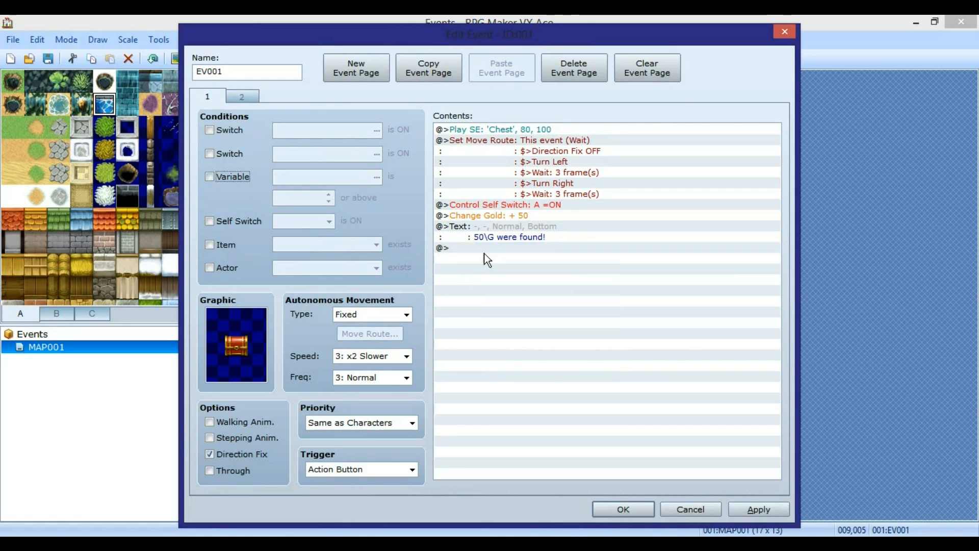
Step: Add a Control Variables command at the end of the chest event's contents and name variable 0001 "?"
click(488, 249)
right_click(488, 250)
click(515, 259)
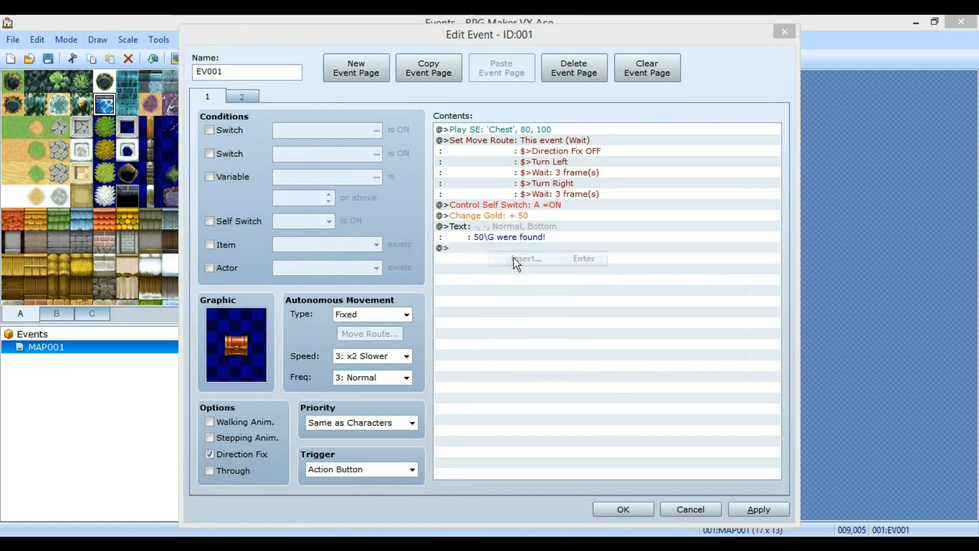
click(533, 275)
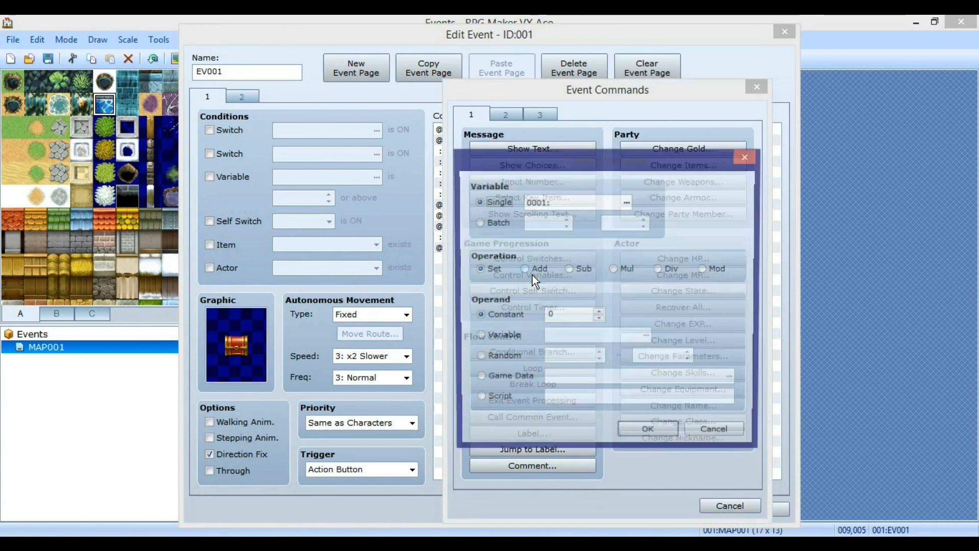
click(625, 204)
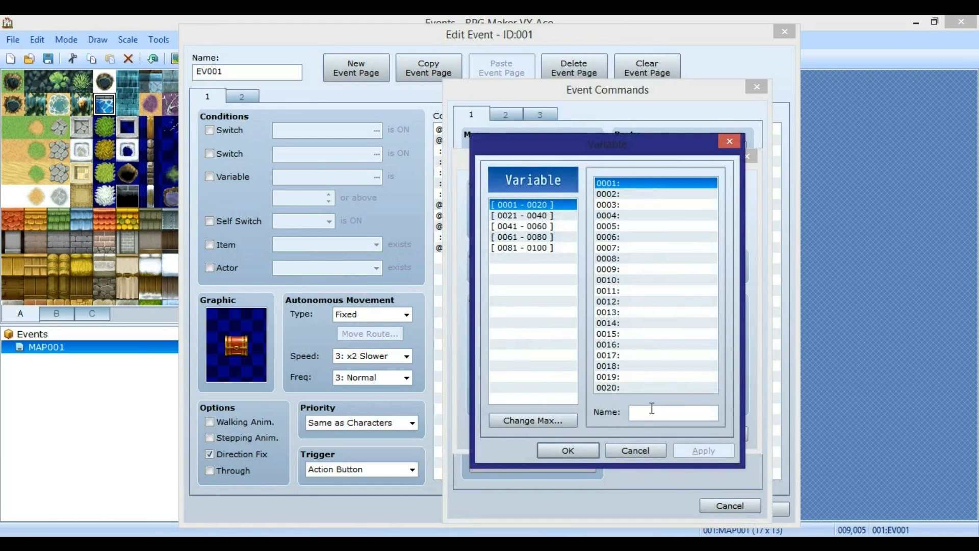
click(651, 412)
text(?)
click(699, 451)
click(568, 451)
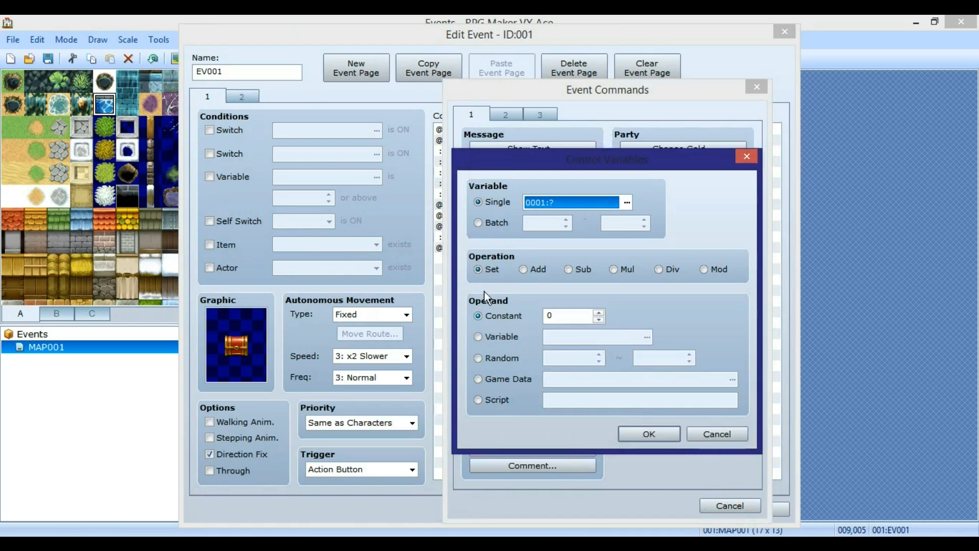
Step: Set variable 0001 to the constant 25 and confirm the Control Variables command
double_click(572, 316)
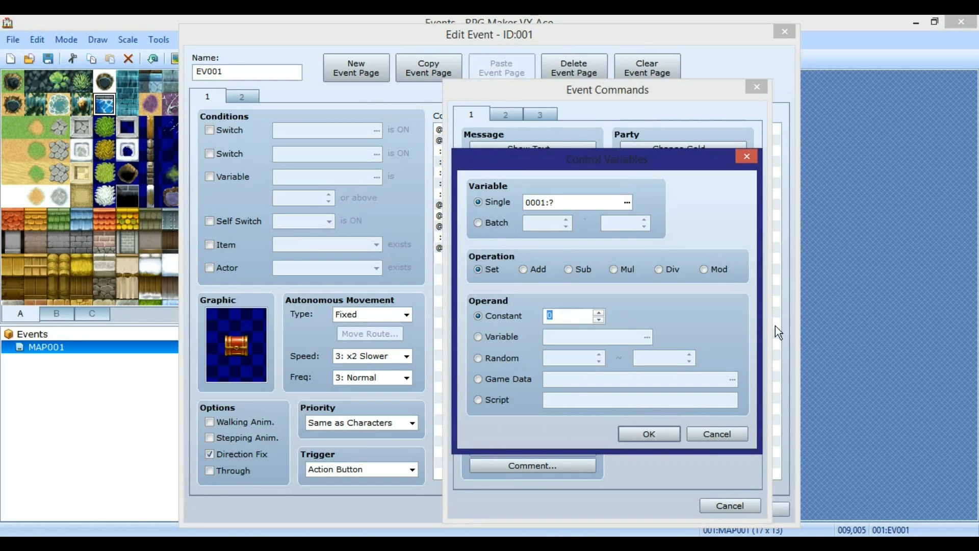
text(25)
click(675, 431)
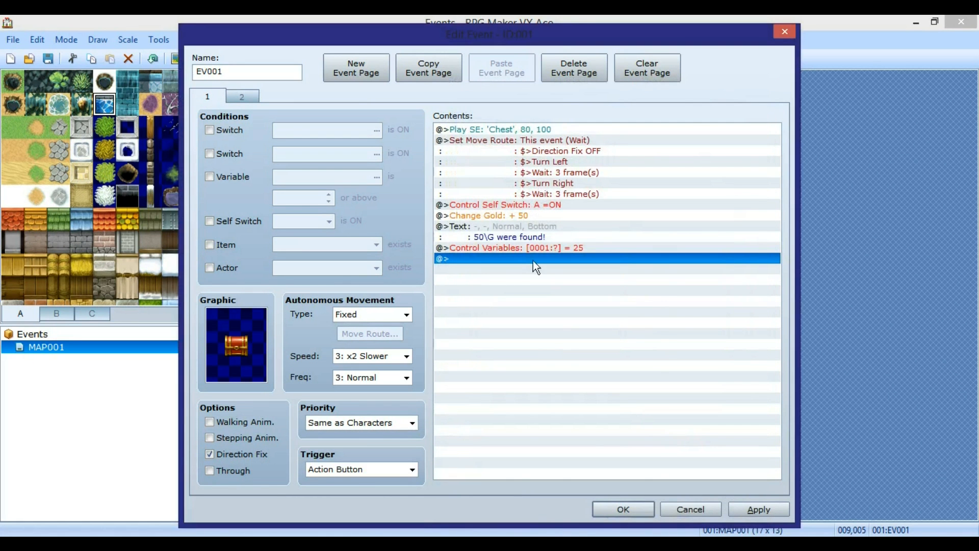
Step: Add a Conditional Branch after the variable command that checks whether variable 0001:? is equal to the constant 25, with an Else branch
right_click(535, 259)
click(559, 269)
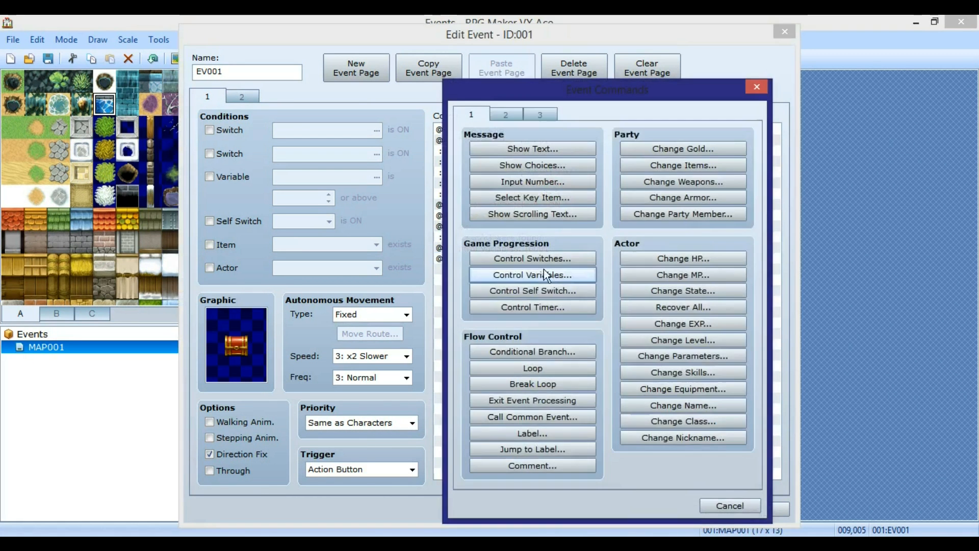
click(553, 354)
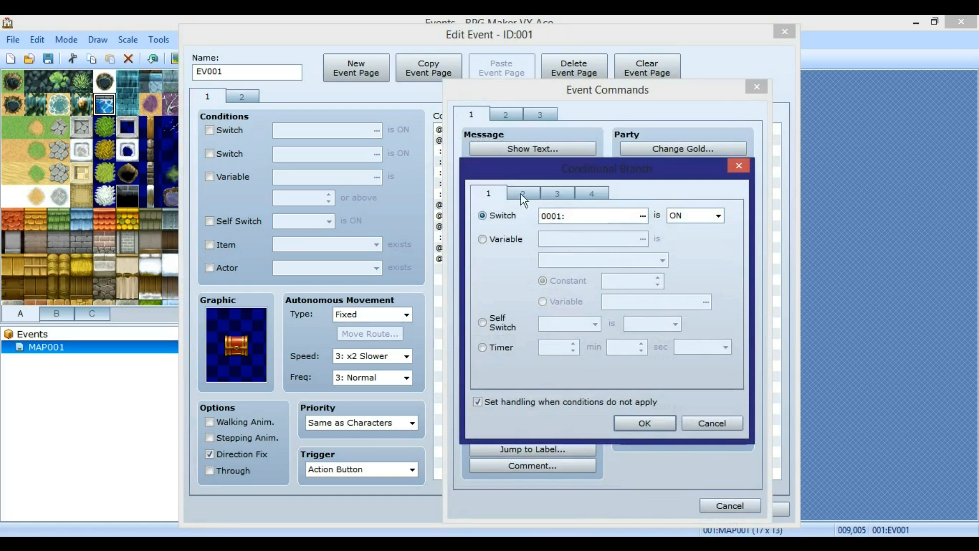
click(483, 240)
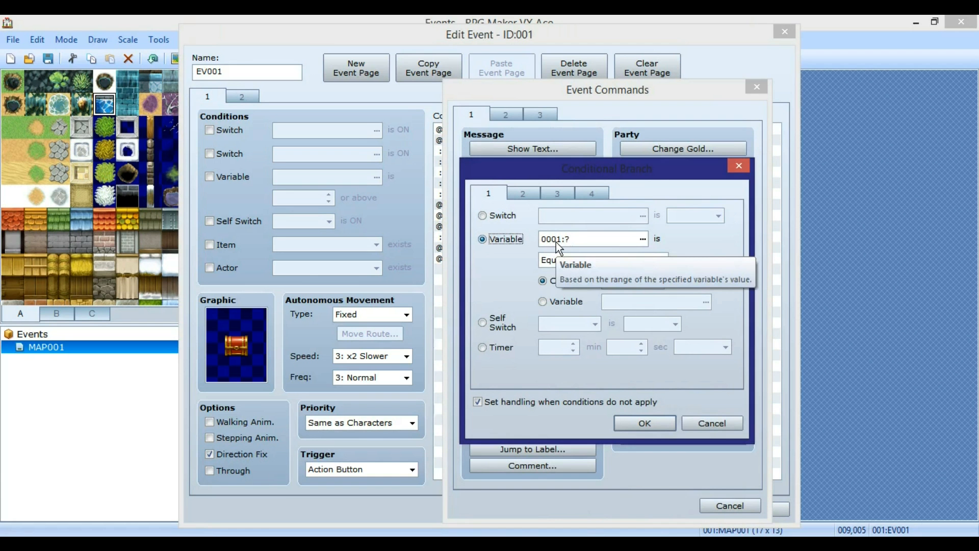
double_click(625, 281)
text(25)
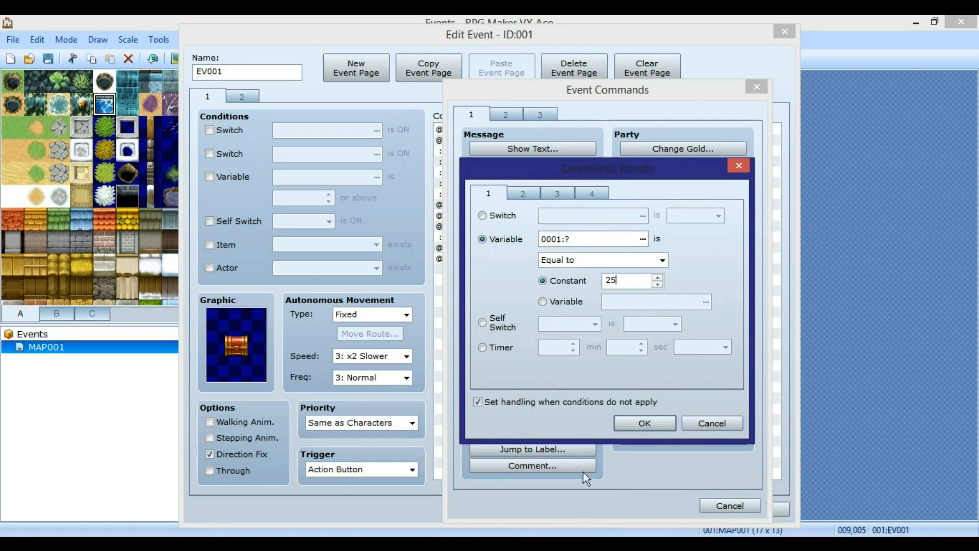
click(659, 423)
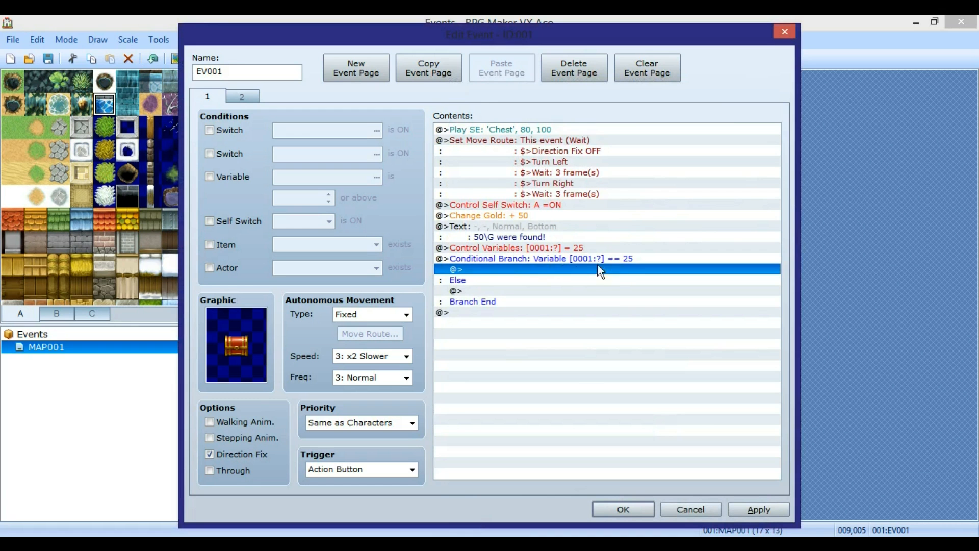
Step: Move the commands from Play SE 'Chest' through Change Gold + 50 into the conditional branch, above Else
click(492, 128)
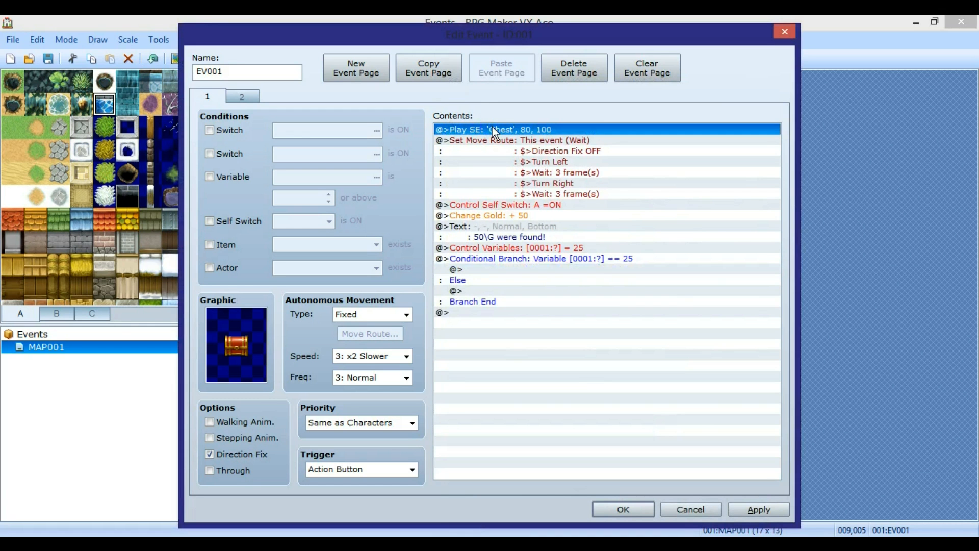
shift+click(501, 215)
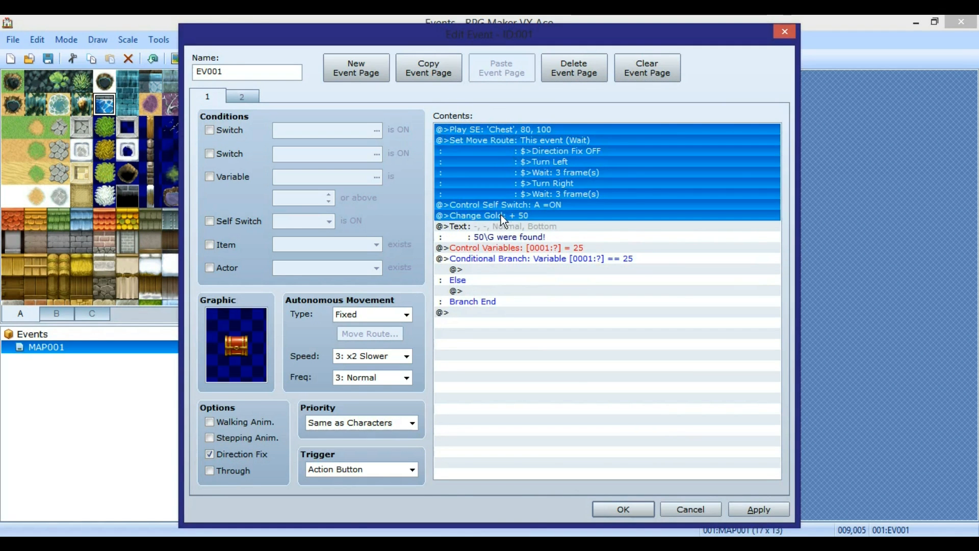
key(Delete)
click(516, 173)
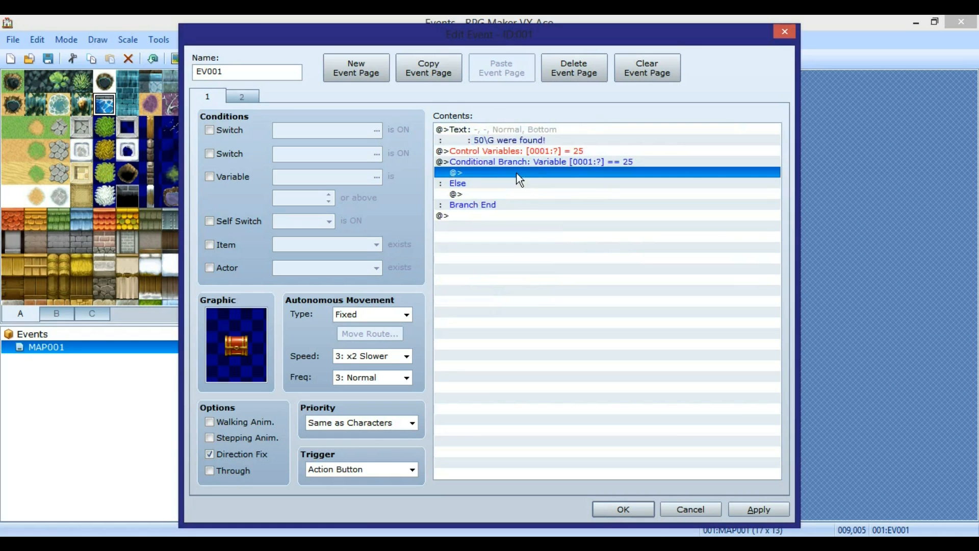
key(ctrl+v)
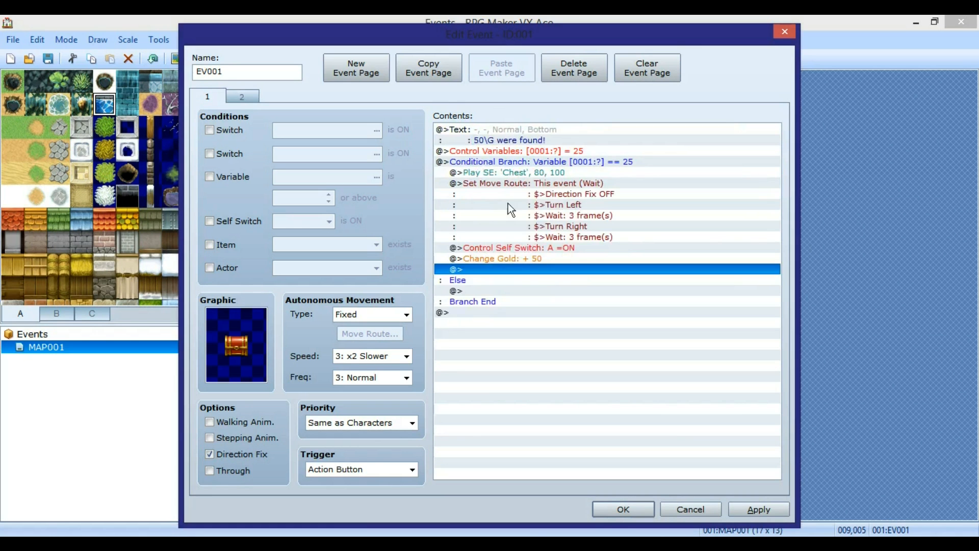
Step: Add a Show Text command reading "Incorrect" inside the Else branch
click(466, 289)
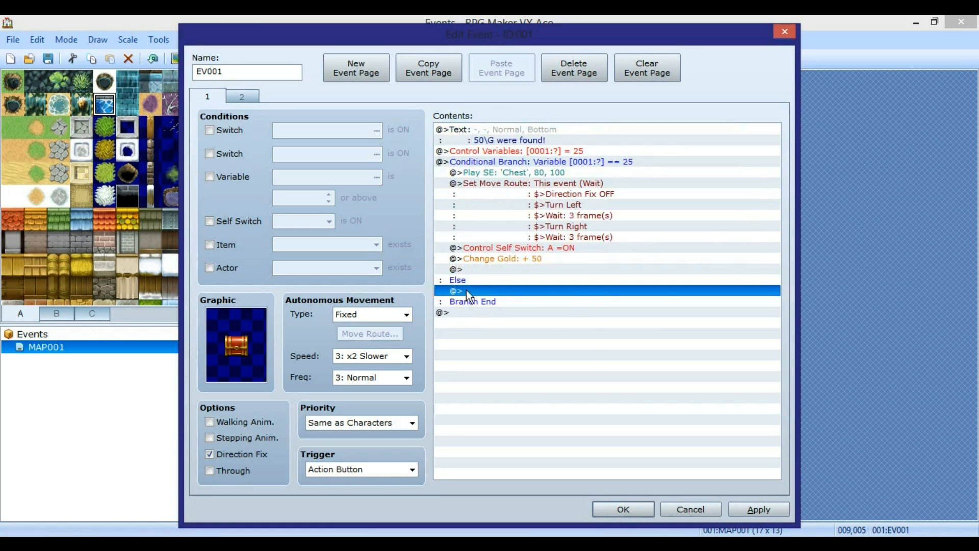
right_click(466, 290)
click(492, 297)
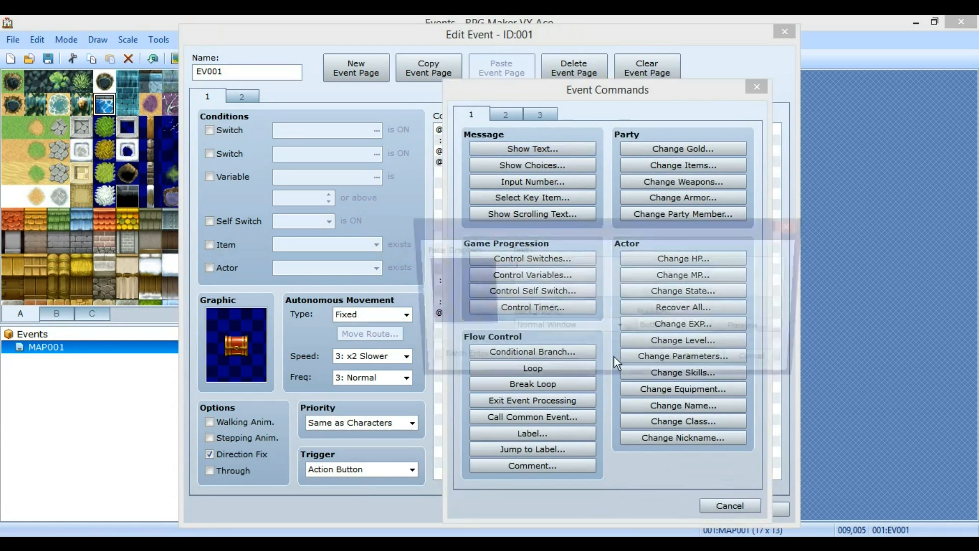
text(I)
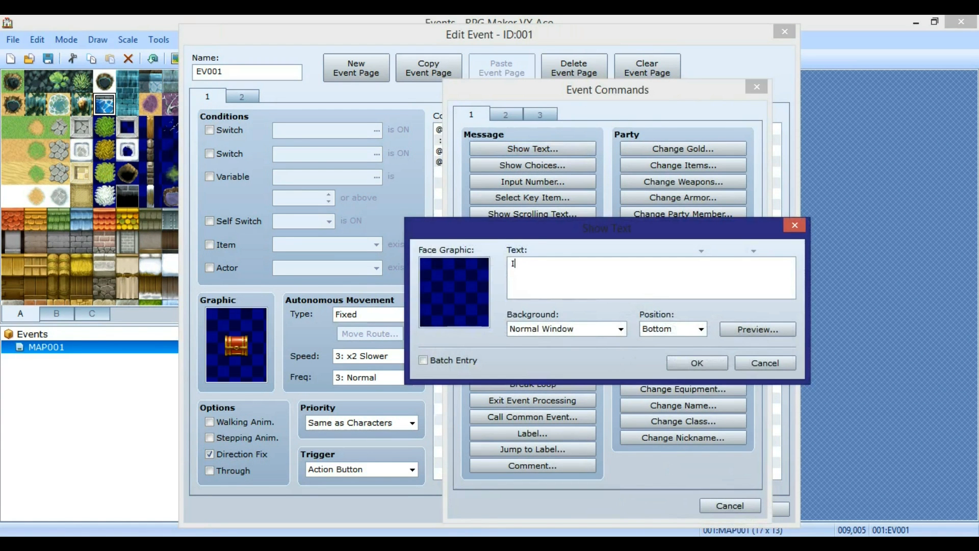
text(ncorrect)
click(696, 363)
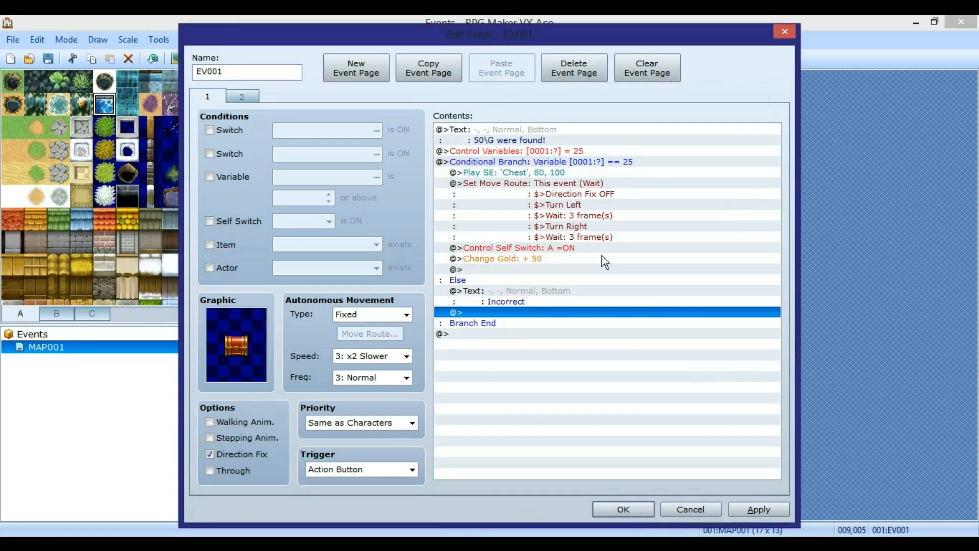
Step: Move the "50\G were found!" text into the conditional branch, directly after the Change Gold command
click(518, 128)
key(ctrl+x)
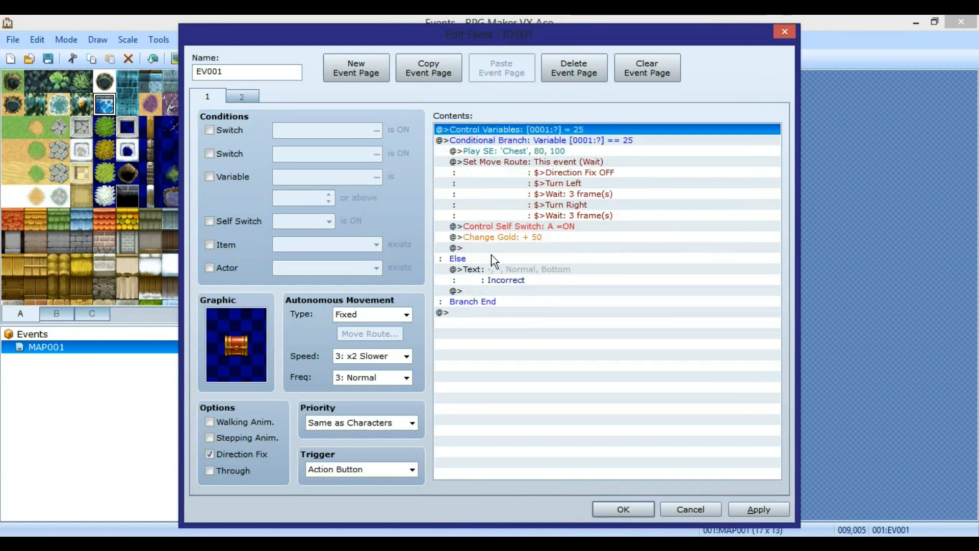
click(497, 247)
key(ctrl+v)
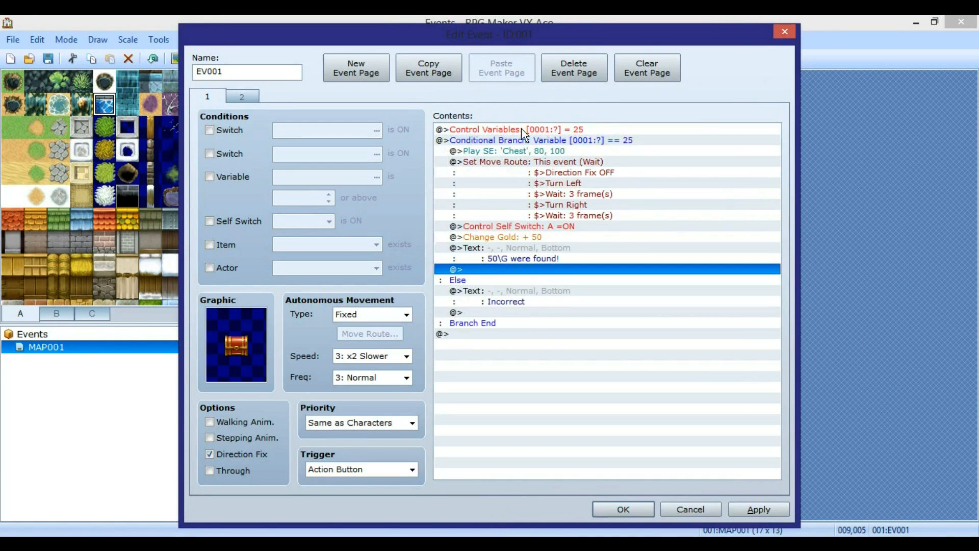
Step: Insert a Show Text command reading "What is 5x5?" above the Control Variables command
right_click(523, 130)
click(546, 135)
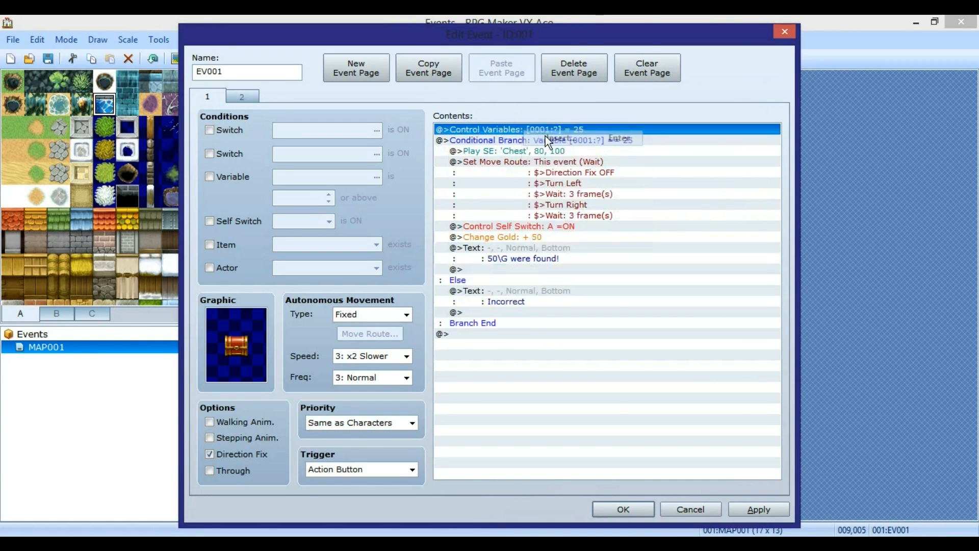
click(530, 148)
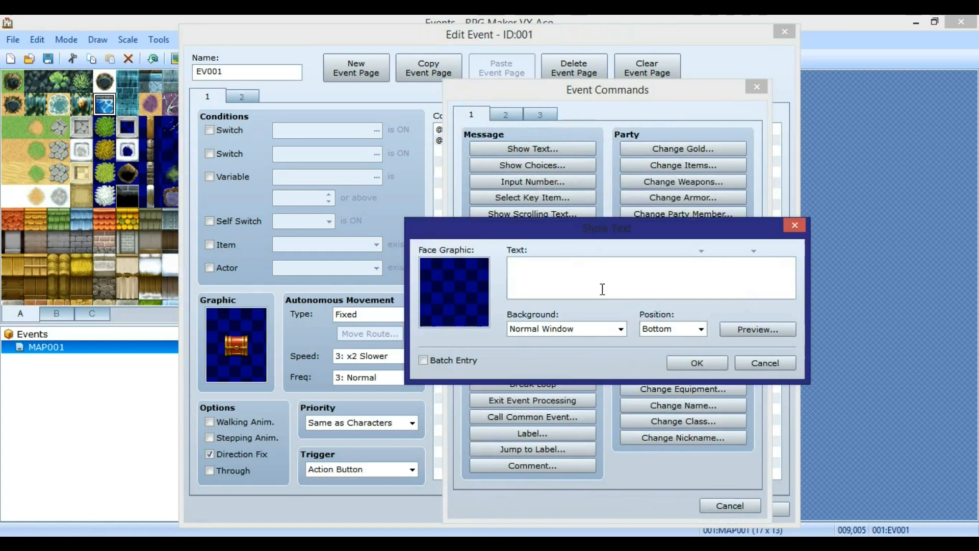
text(W)
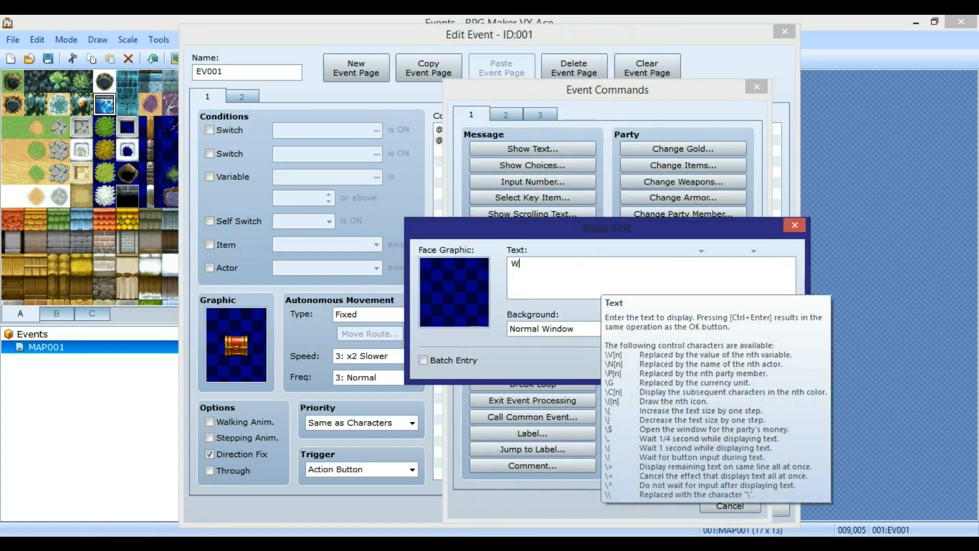
text(hat is 5x5)
text(?)
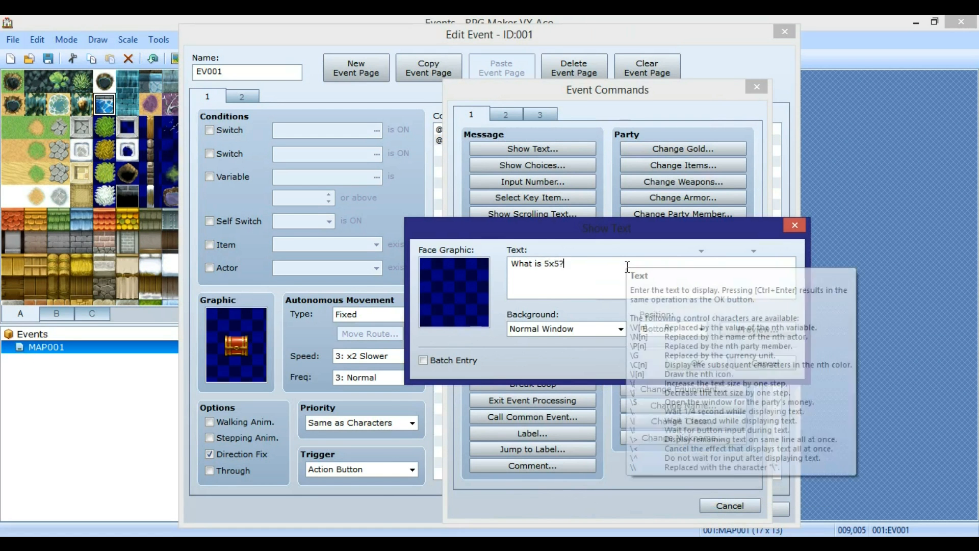
click(683, 365)
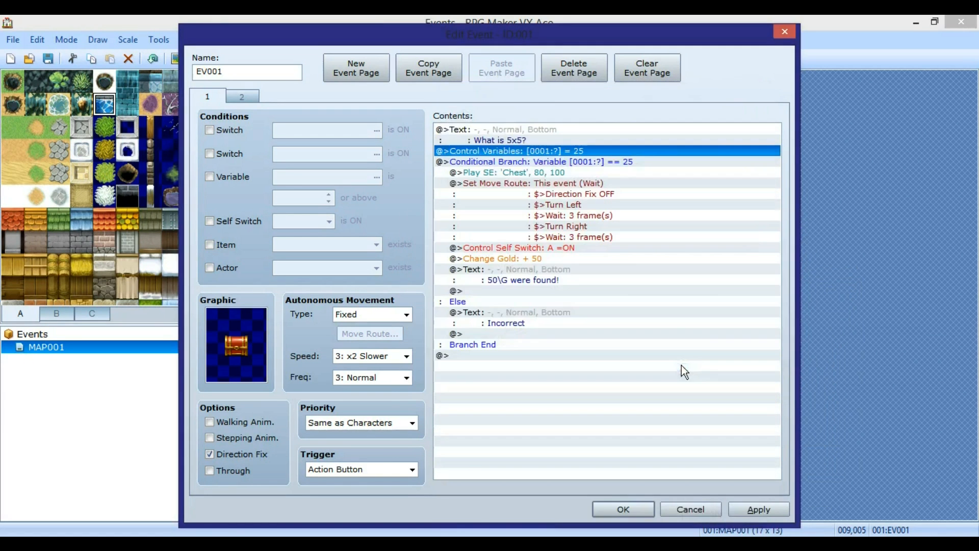
Step: Insert a 2-digit Input Number command for variable 0001:? before the Conditional Branch and save the chest event
right_click(547, 161)
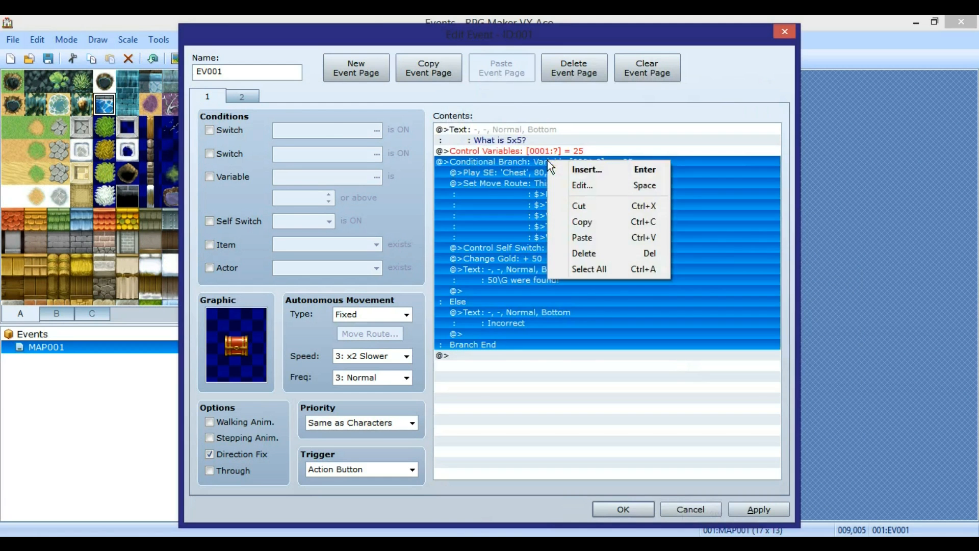
click(581, 170)
click(531, 182)
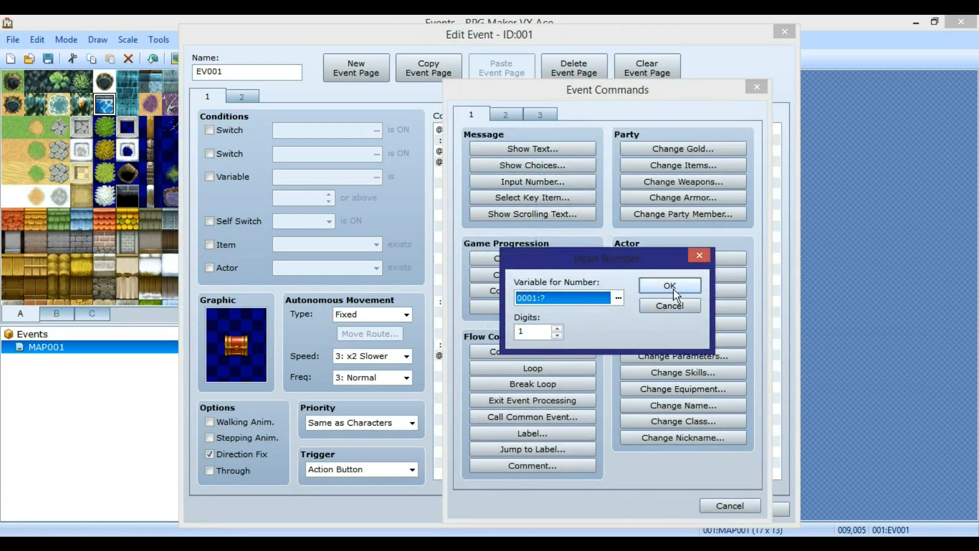
click(561, 329)
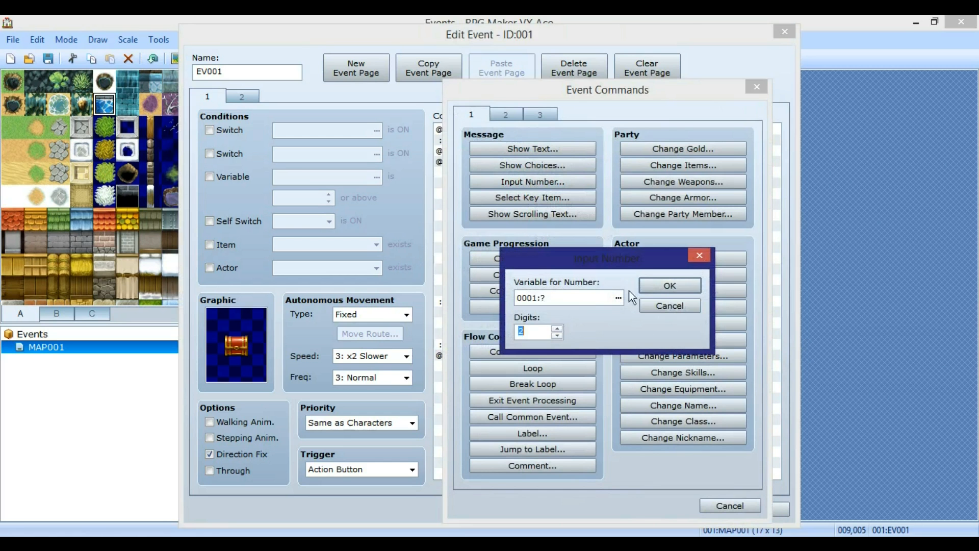
click(669, 286)
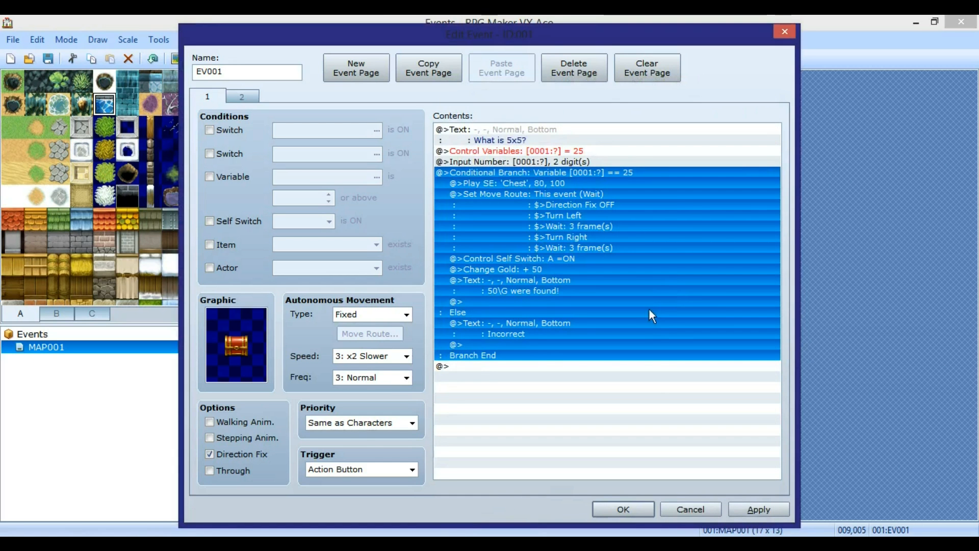
click(753, 508)
click(635, 510)
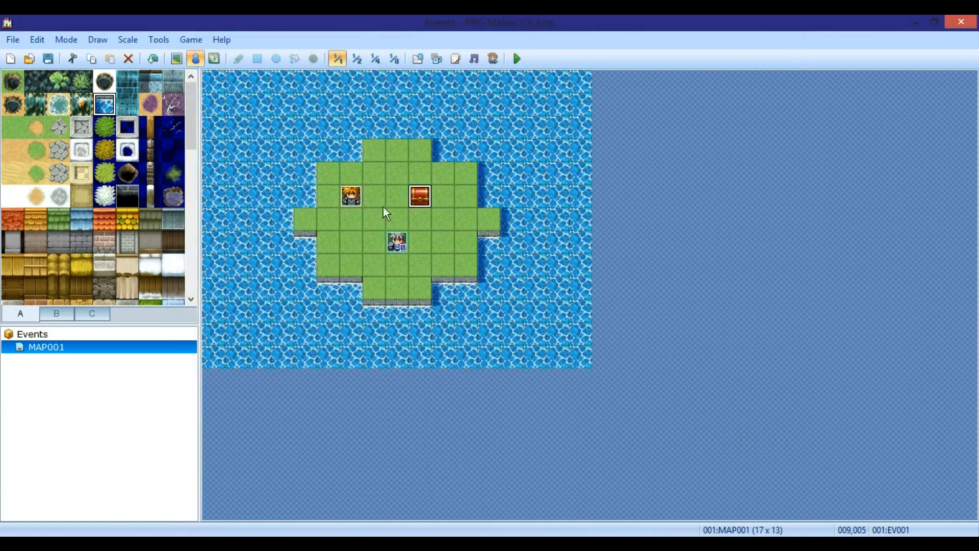
Step: Save the project and playtest the chest, submitting 25 as the answer to its question
click(516, 60)
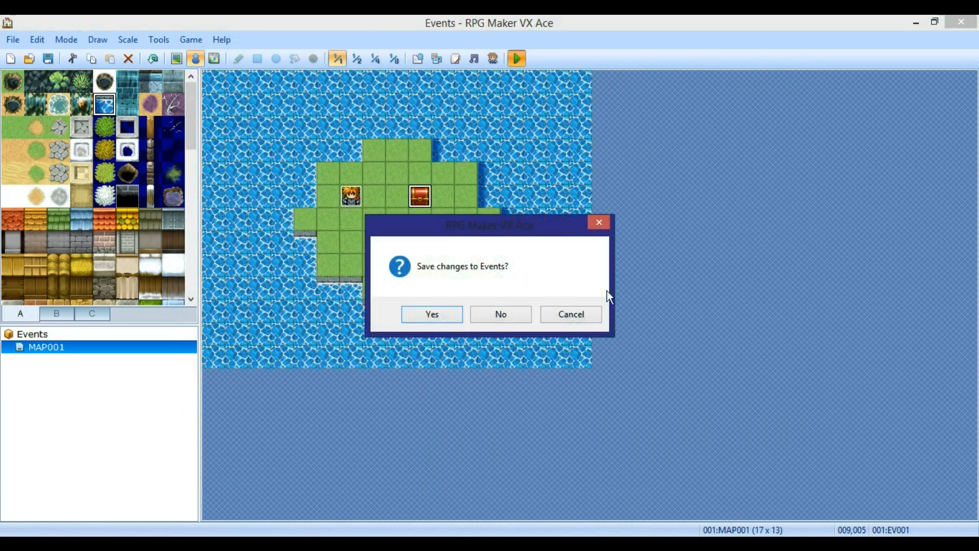
click(432, 314)
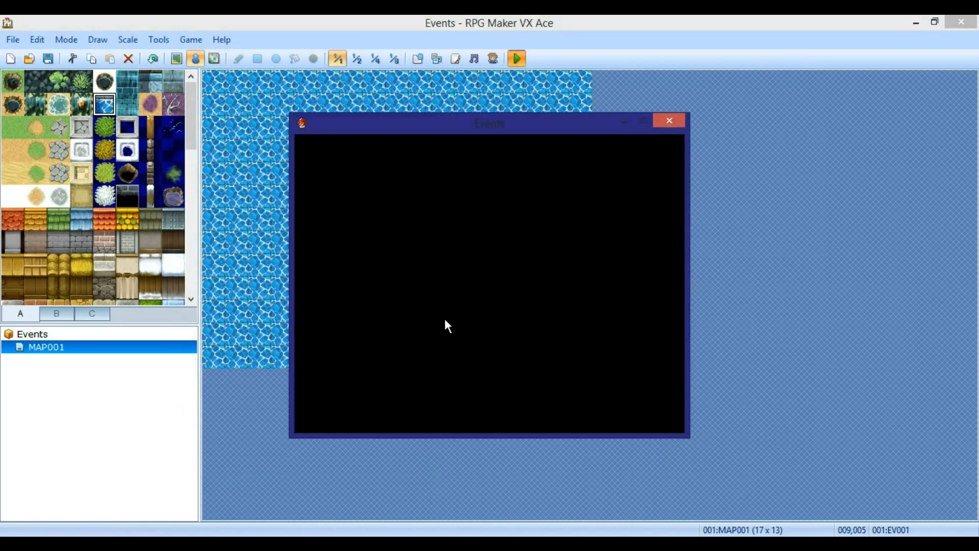
key(Return)
key(Right)
key(Up)
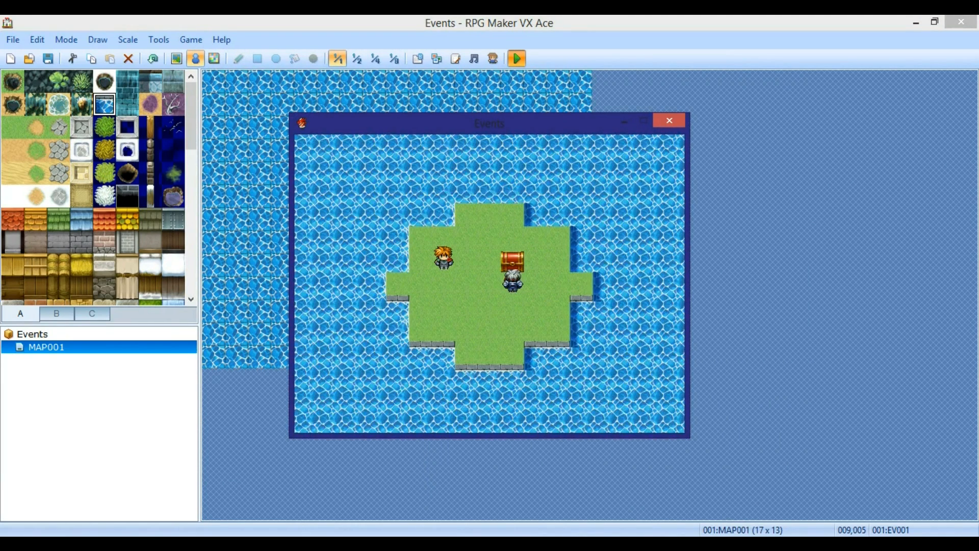
key(Return)
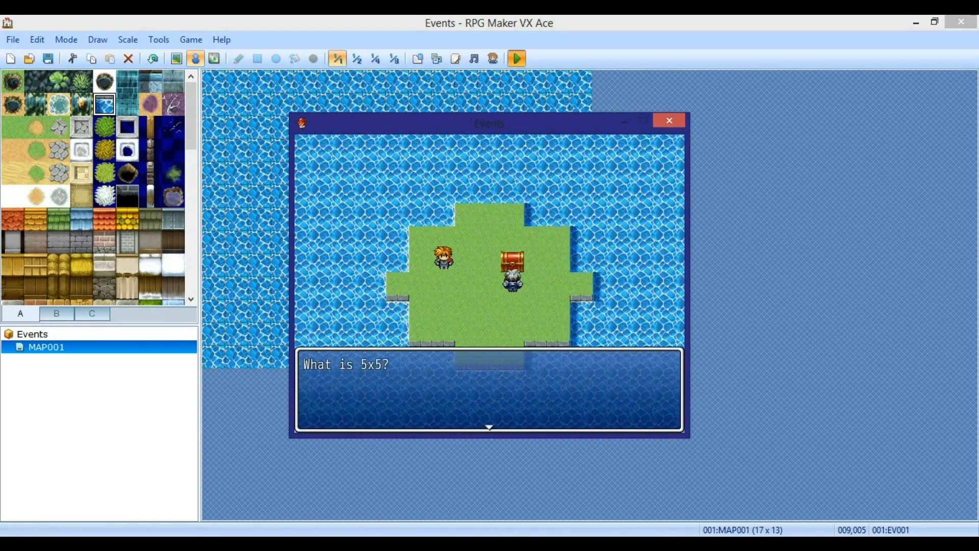
key(Return)
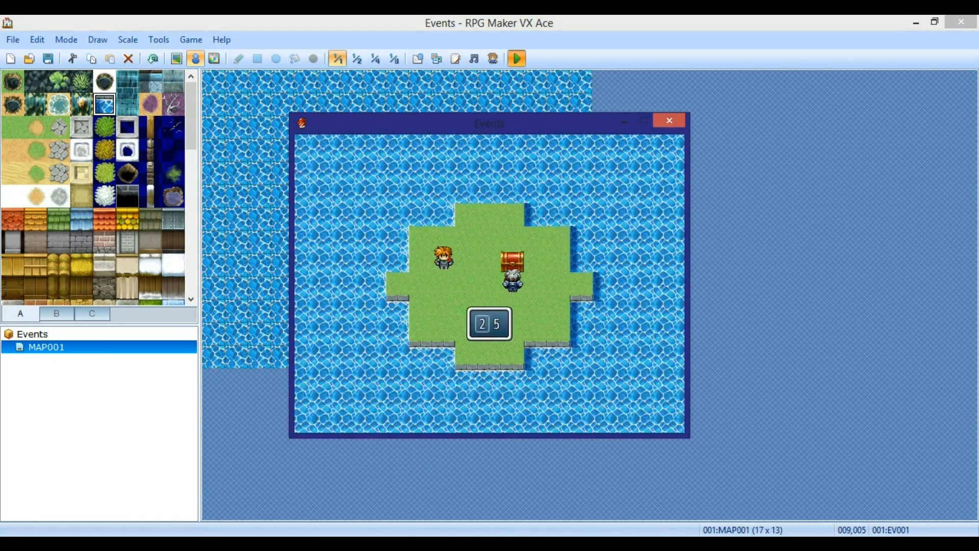
key(Return)
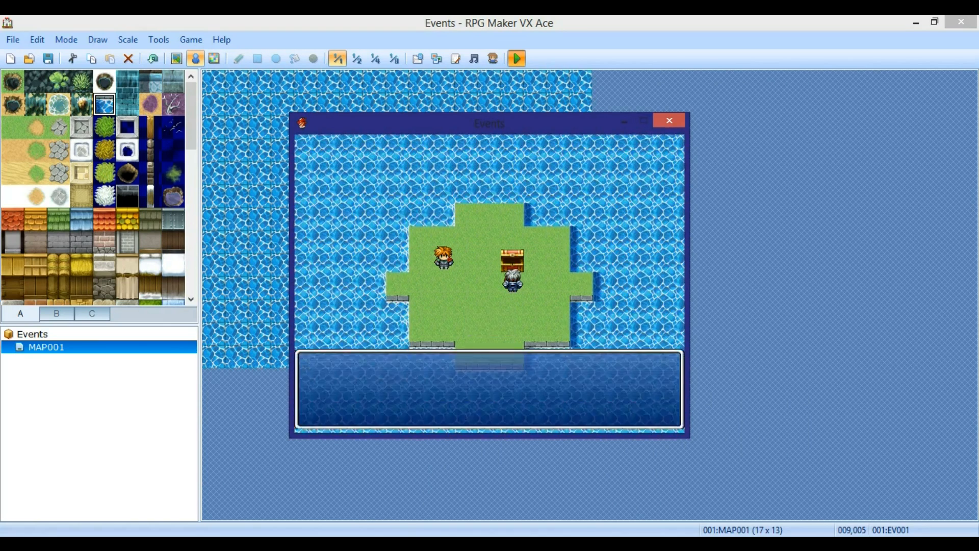
key(Return)
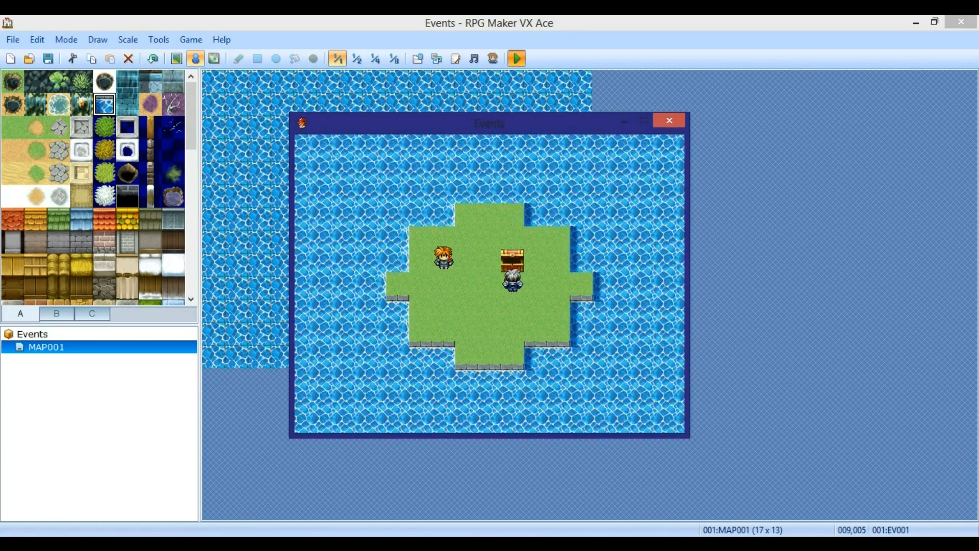
Step: Playtest the chest again with a wrong answer to its question, and close the game window
click(517, 58)
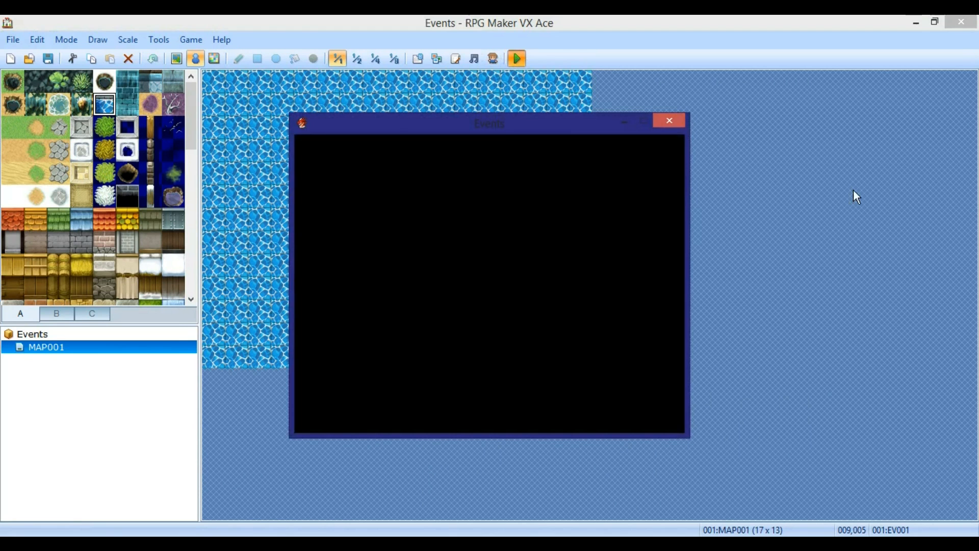
key(Return)
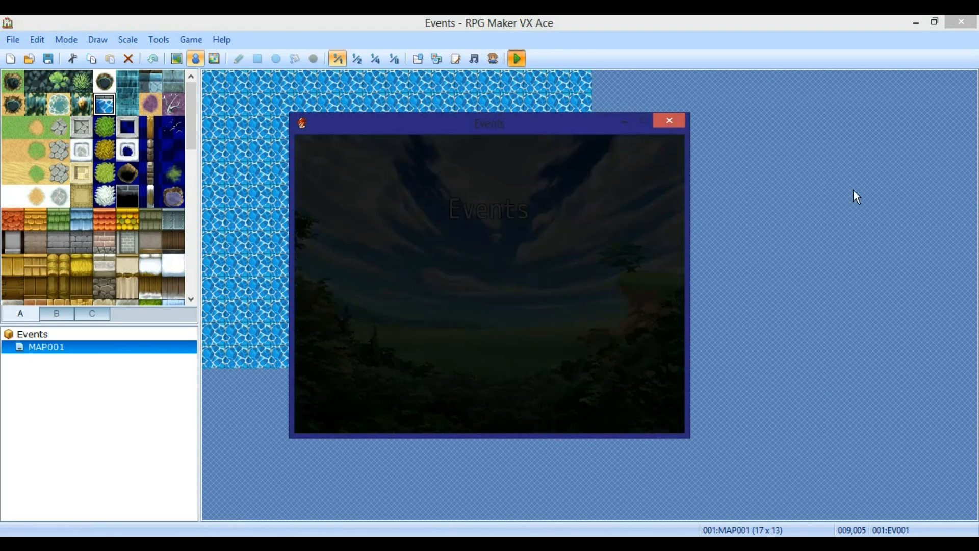
key(Right)
key(Up)
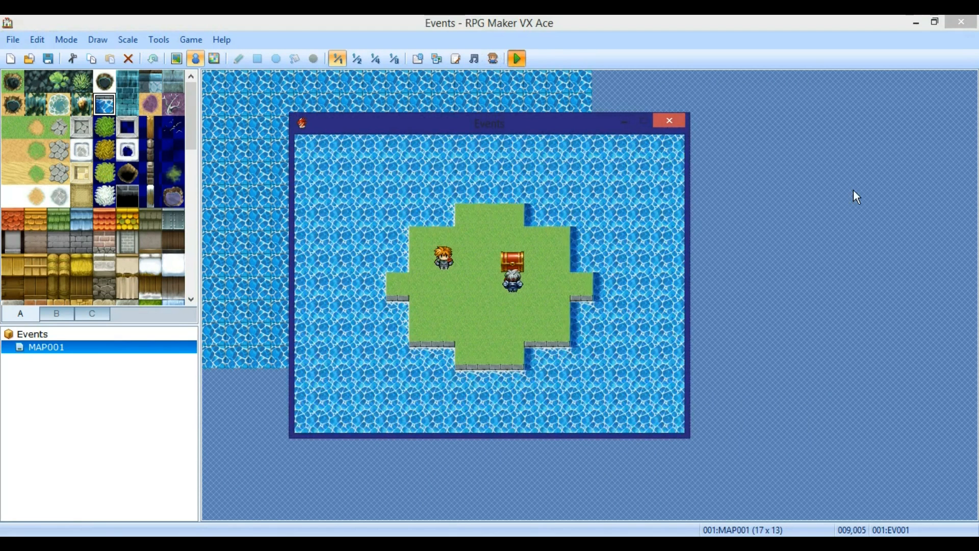
key(Return)
key(Return)
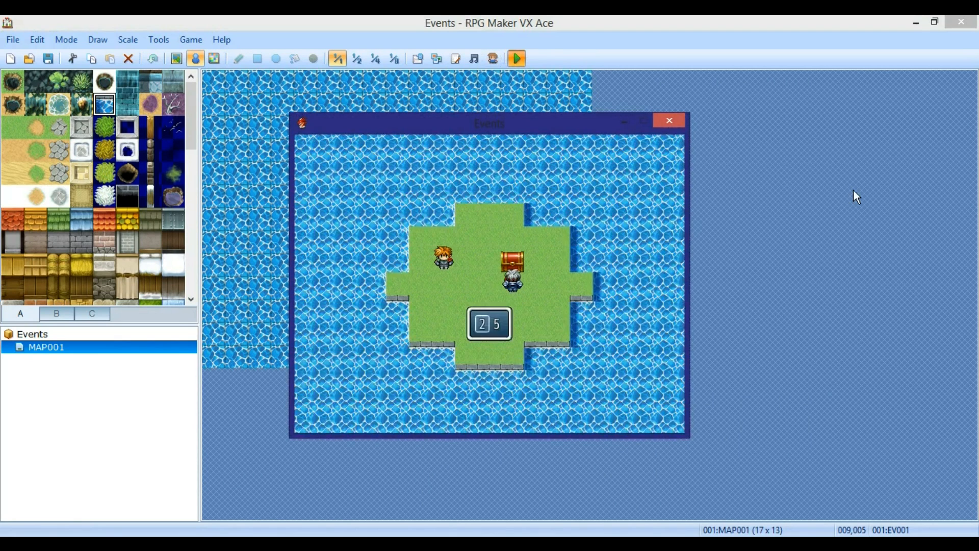
key(Down)
key(Return)
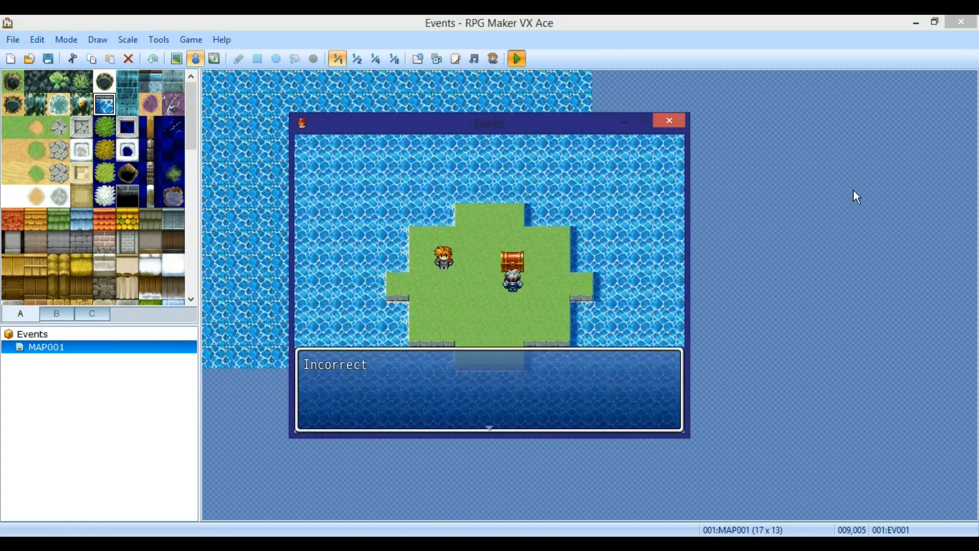
key(Return)
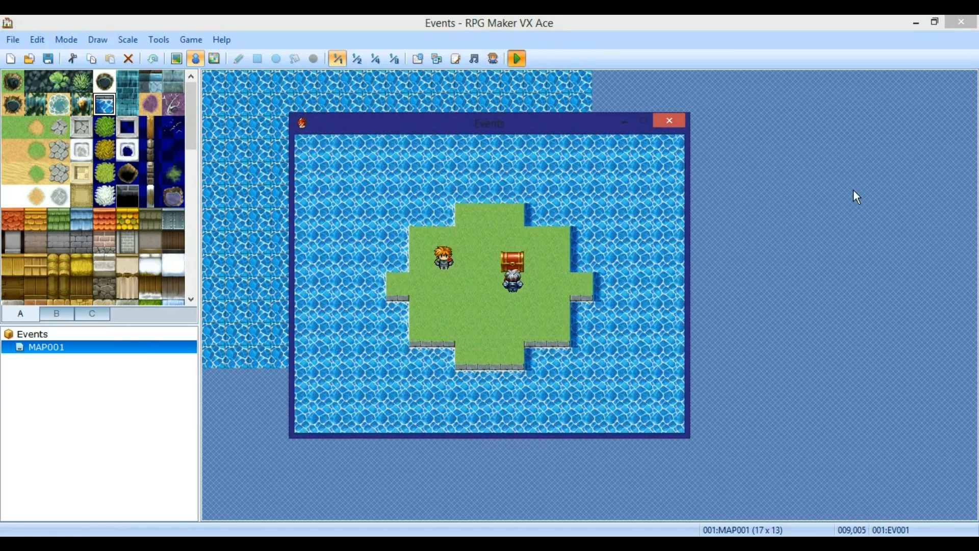
click(669, 120)
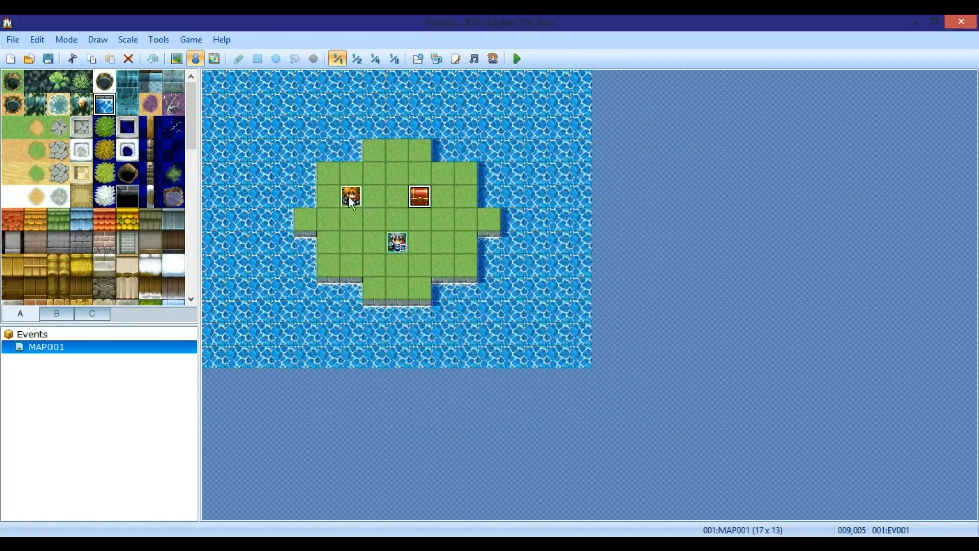
Step: Move the treasure chest event to the tile directly above the orange-haired character
drag(421, 197, 352, 175)
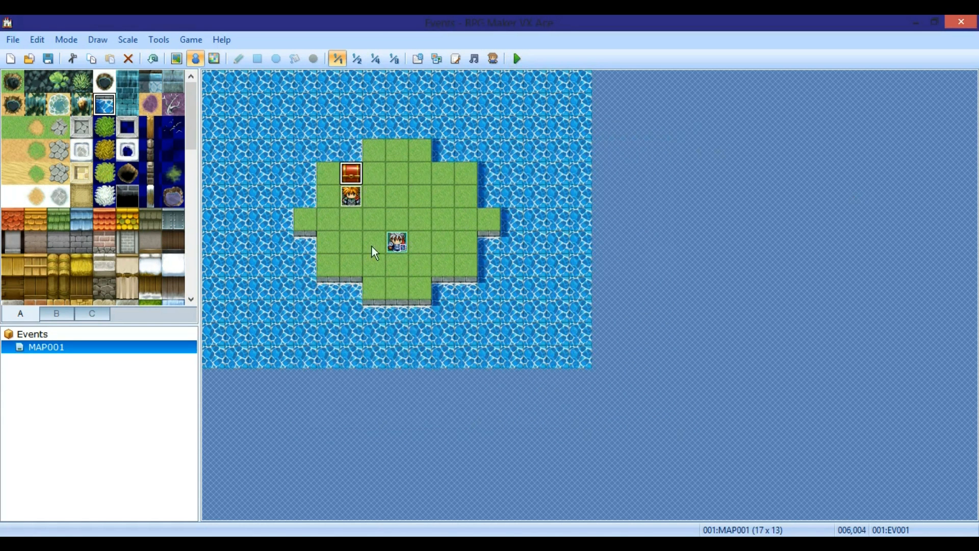
right_click(419, 197)
click(453, 206)
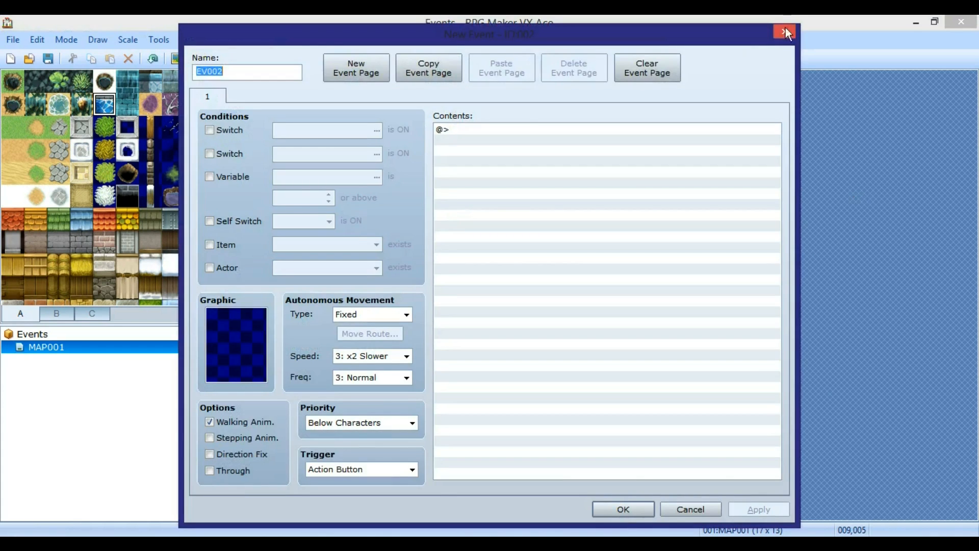
click(785, 28)
Step: Create a new event on the chest's former tile and start a Shop Processing command with 001:Potion as goods at standard price
right_click(418, 201)
click(470, 212)
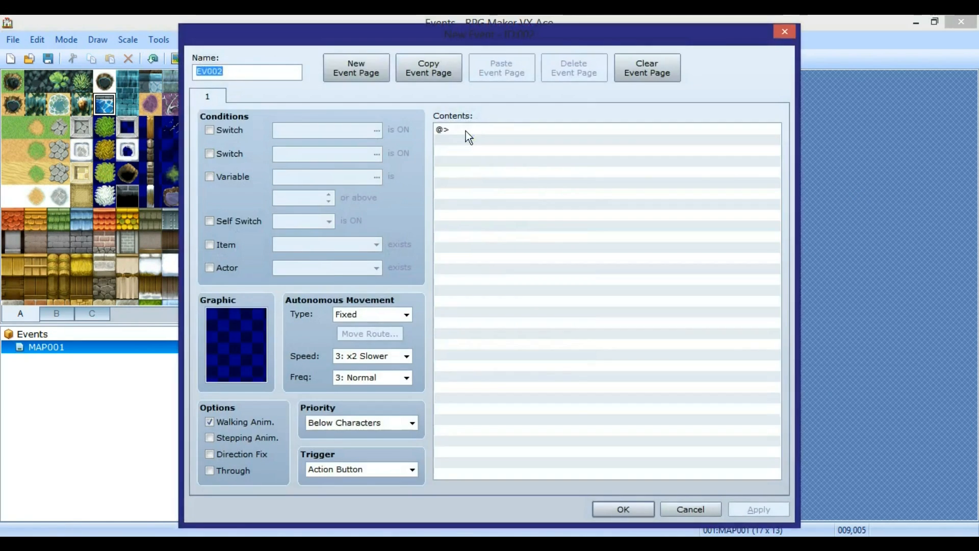
double_click(466, 131)
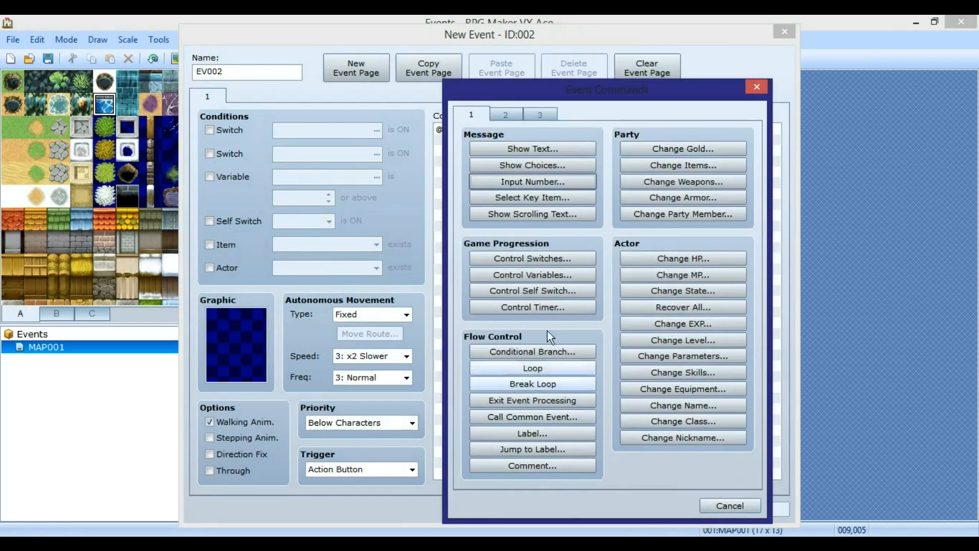
click(510, 114)
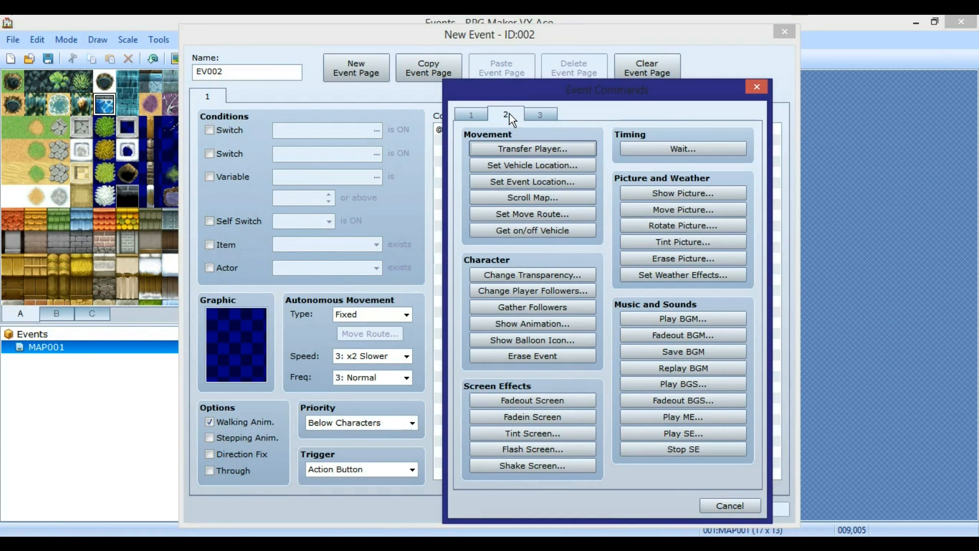
click(545, 116)
click(533, 169)
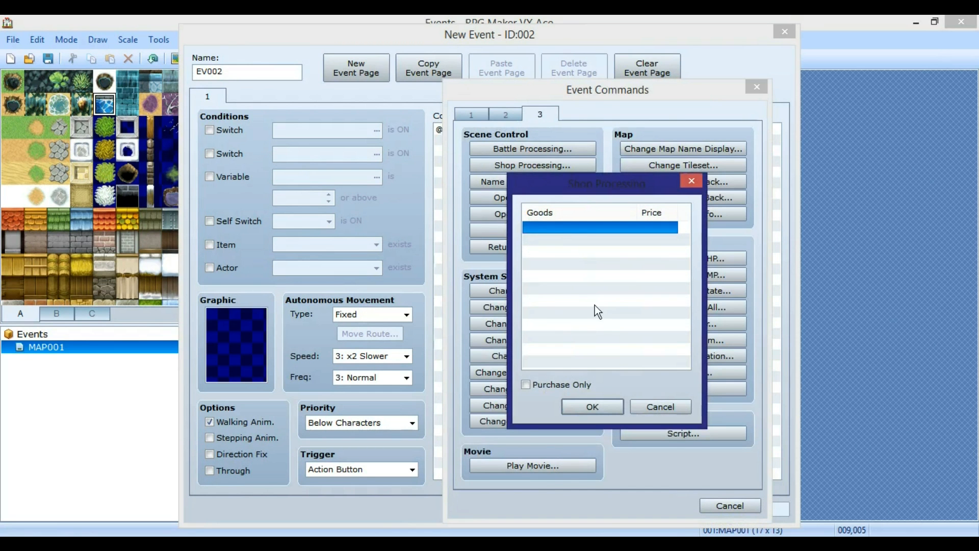
double_click(578, 227)
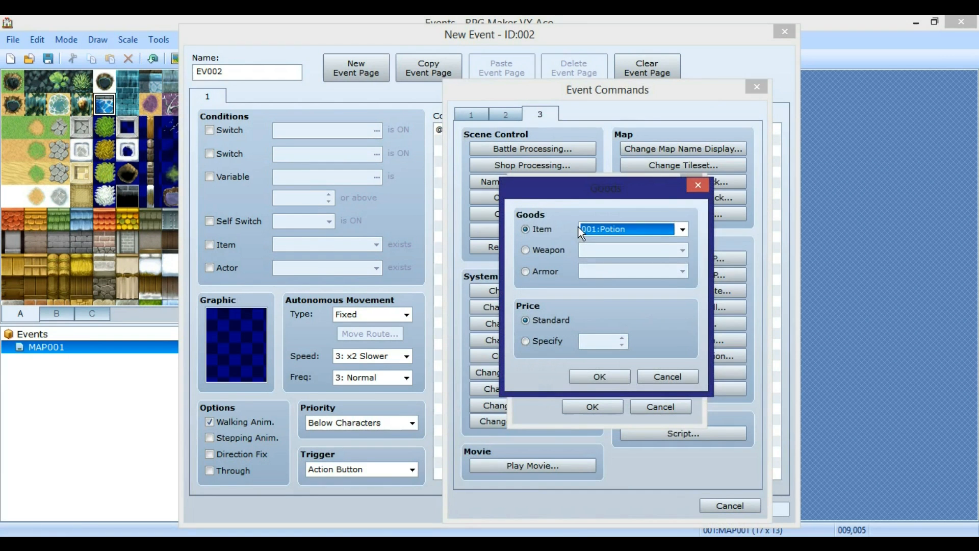
click(534, 341)
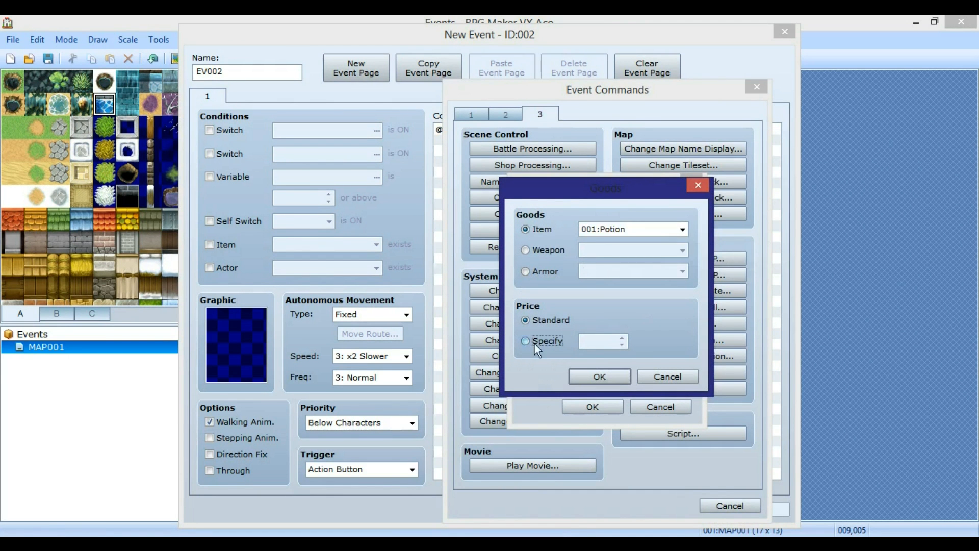
click(607, 373)
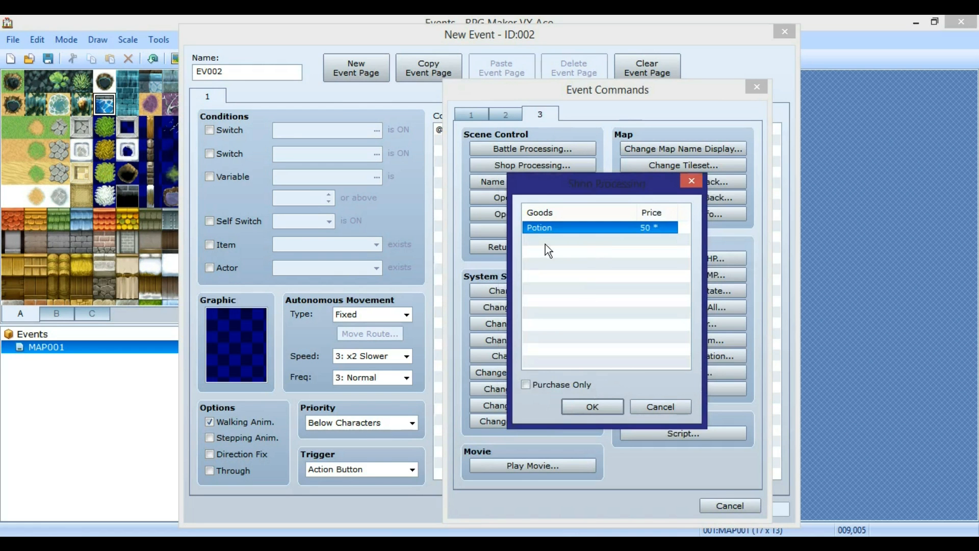
Step: Set a specified price of 10 for the Potion and add the Shop Processing command to the event
click(542, 240)
click(567, 230)
right_click(567, 229)
click(613, 239)
double_click(592, 341)
text(10)
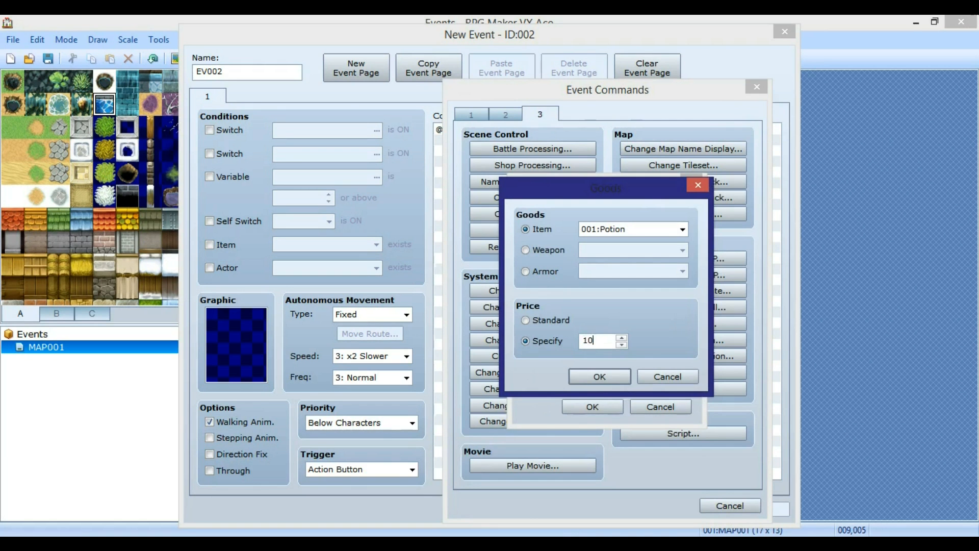
click(604, 382)
click(587, 409)
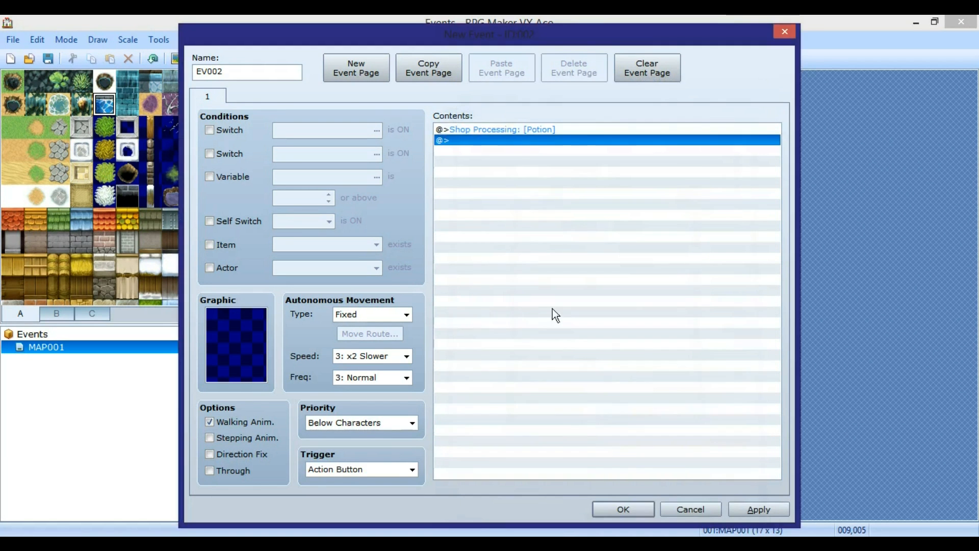
Step: Edit the Shop Processing command and add 008:Elixir to its goods at a specified price of 15
click(492, 131)
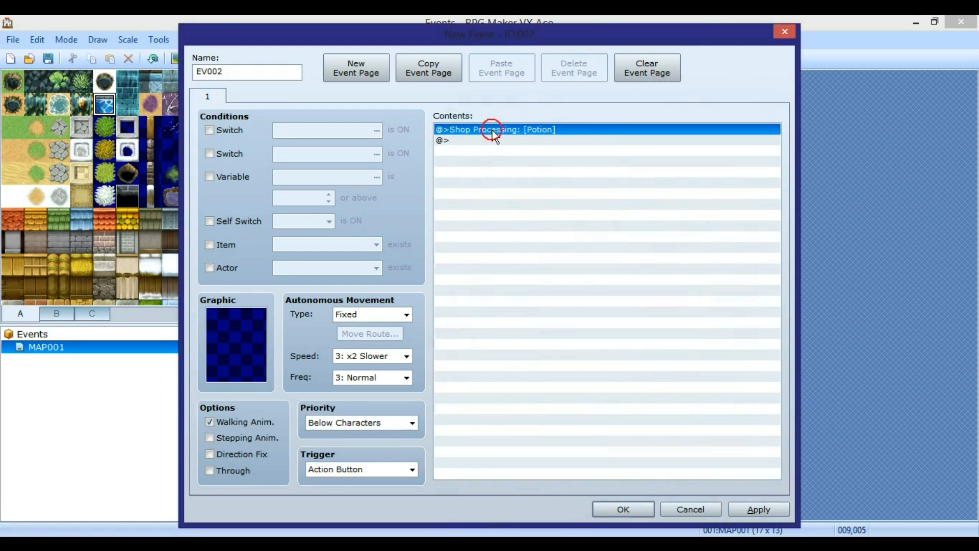
right_click(492, 130)
click(521, 151)
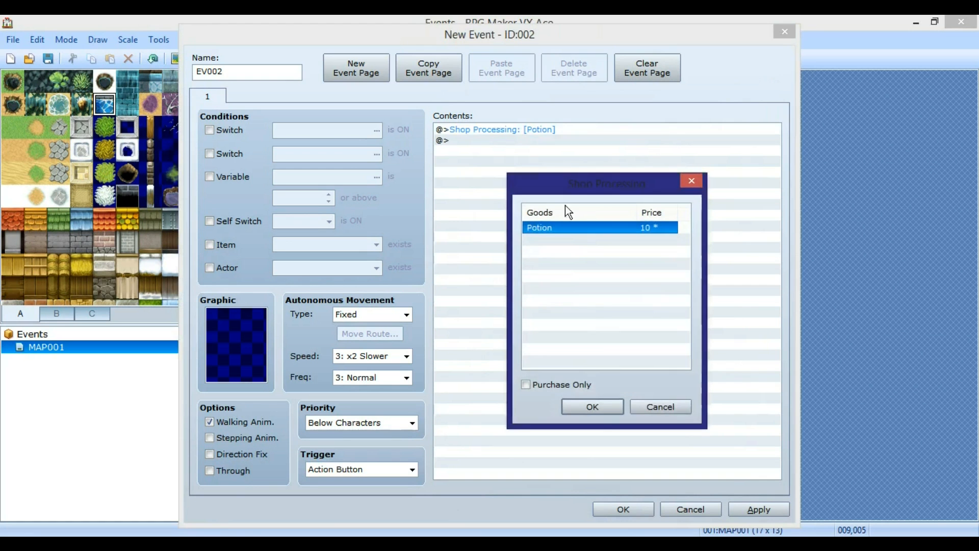
right_click(572, 240)
click(603, 257)
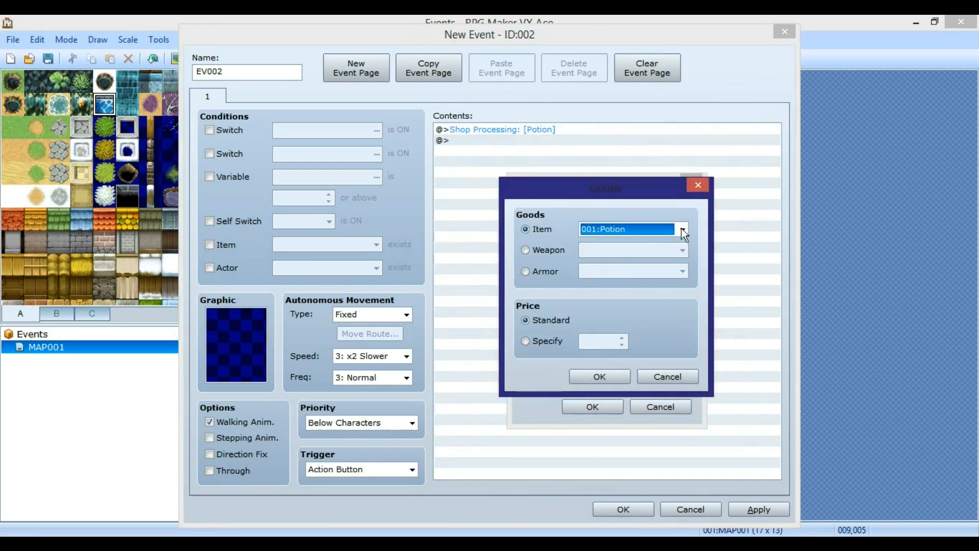
click(682, 229)
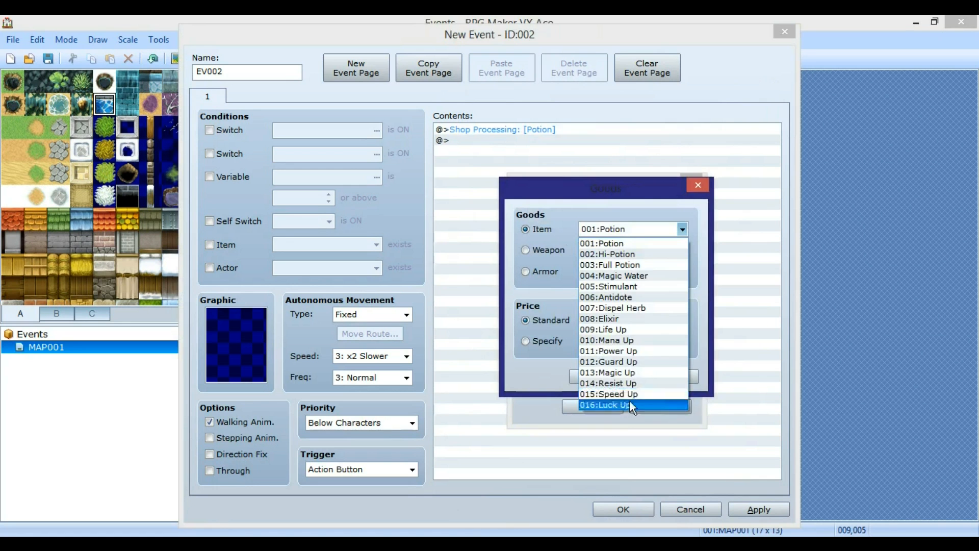
click(607, 319)
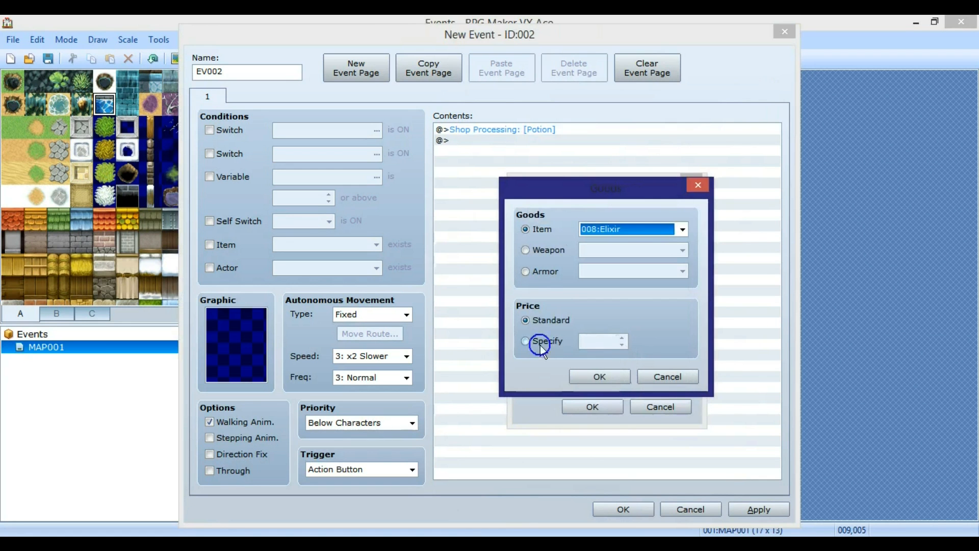
click(541, 346)
double_click(597, 339)
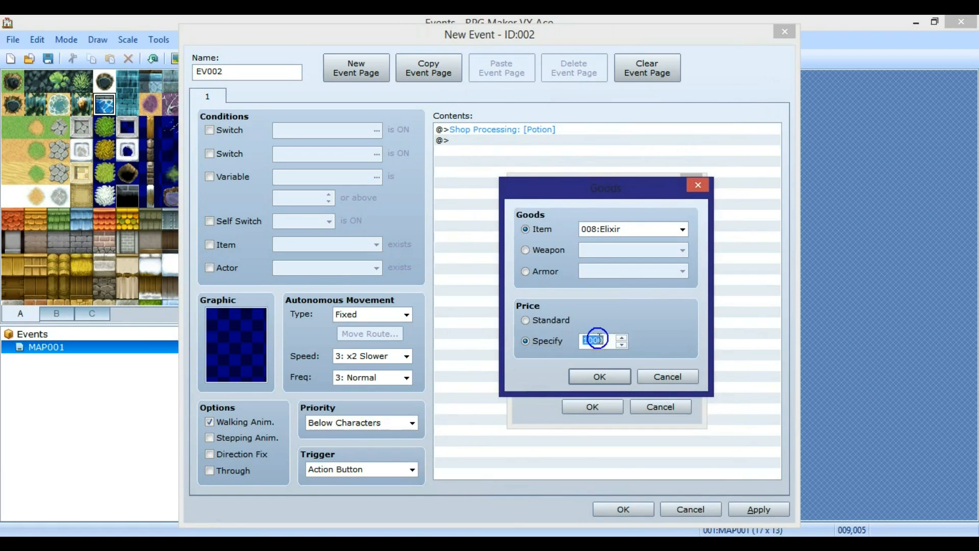
drag(604, 341, 593, 343)
text(5)
click(602, 379)
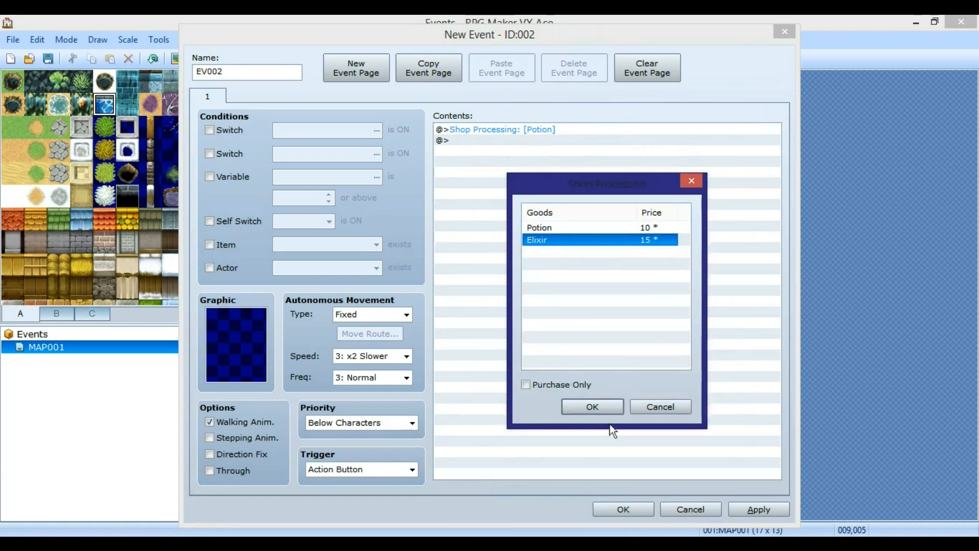
Step: Add the armor 001:Casual Clothes to the goods at a specified price of 15, and save the shop command and event
right_click(538, 254)
click(574, 264)
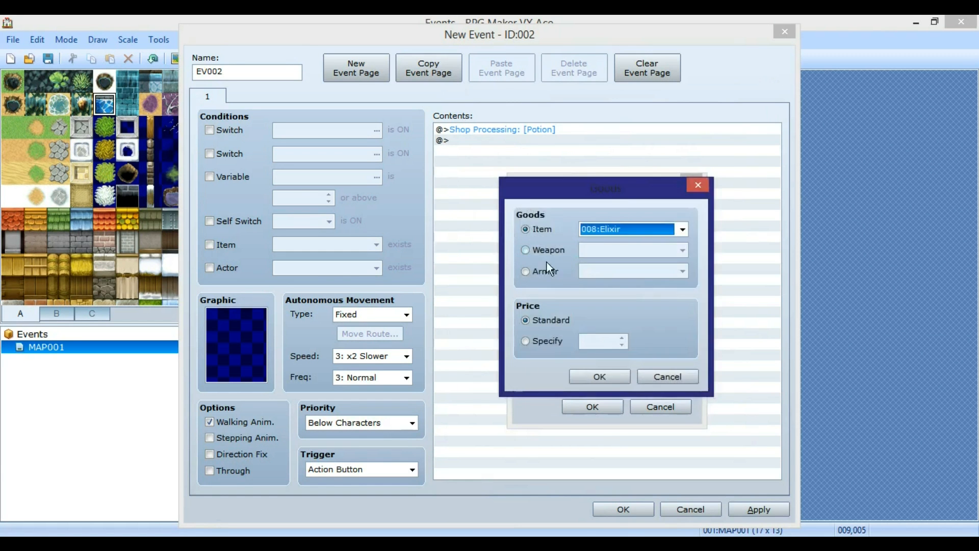
click(546, 271)
click(682, 270)
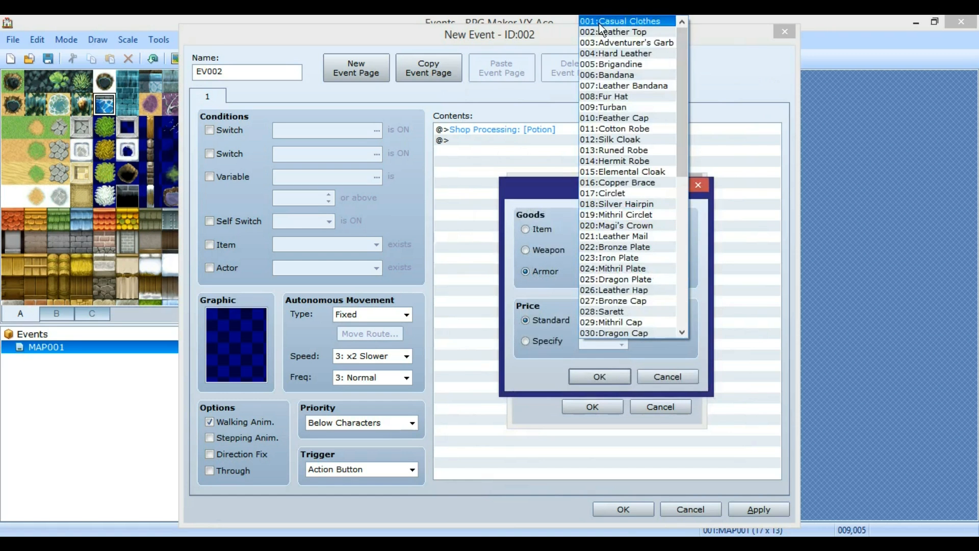
click(599, 23)
click(525, 340)
double_click(594, 340)
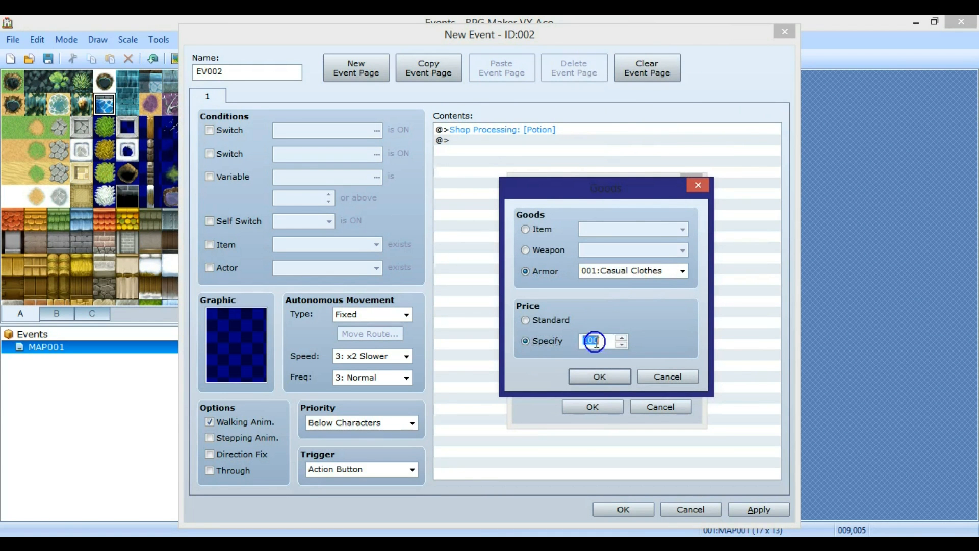
drag(592, 341, 587, 349)
text(0)
click(589, 374)
click(596, 405)
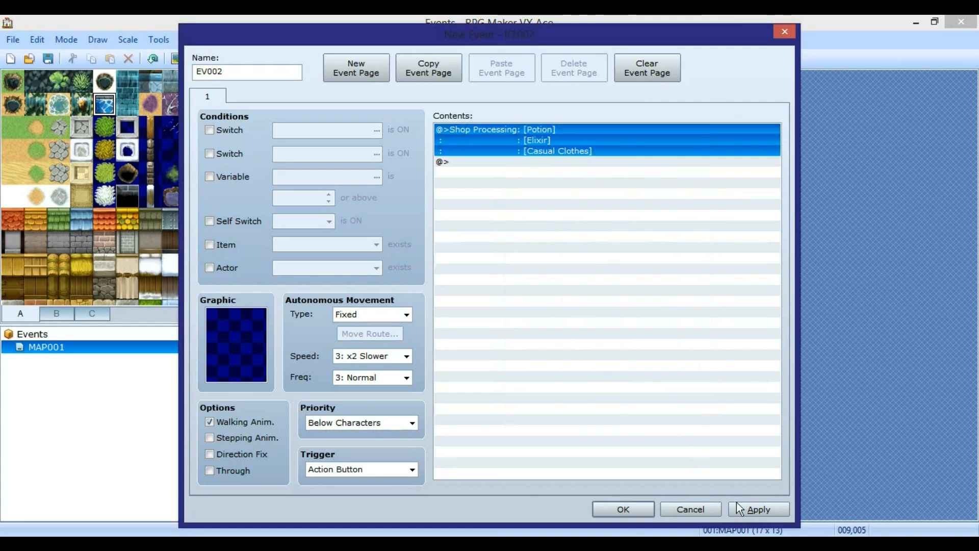
click(759, 509)
click(622, 509)
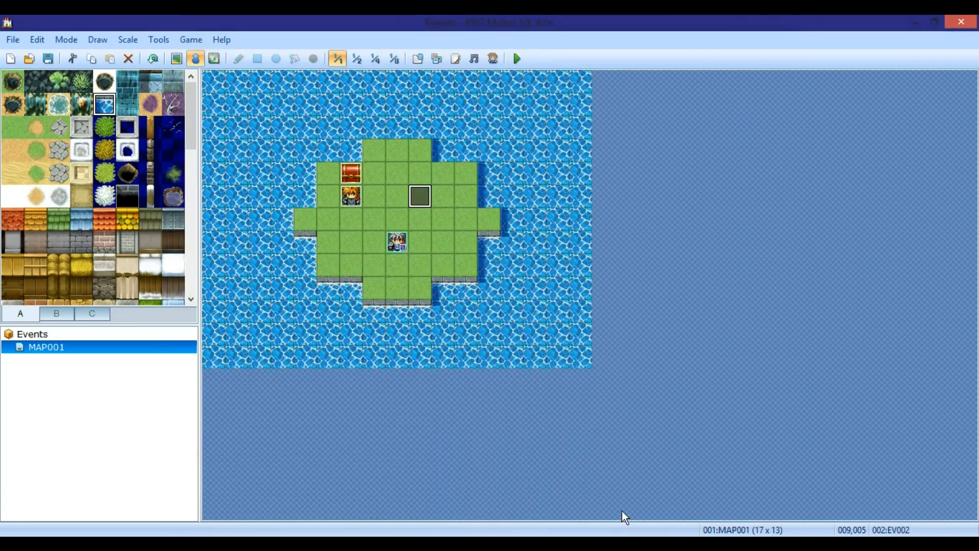
Step: Give the shop event the brown-haired maid graphic from the People3 character set and save the event
right_click(422, 198)
click(436, 203)
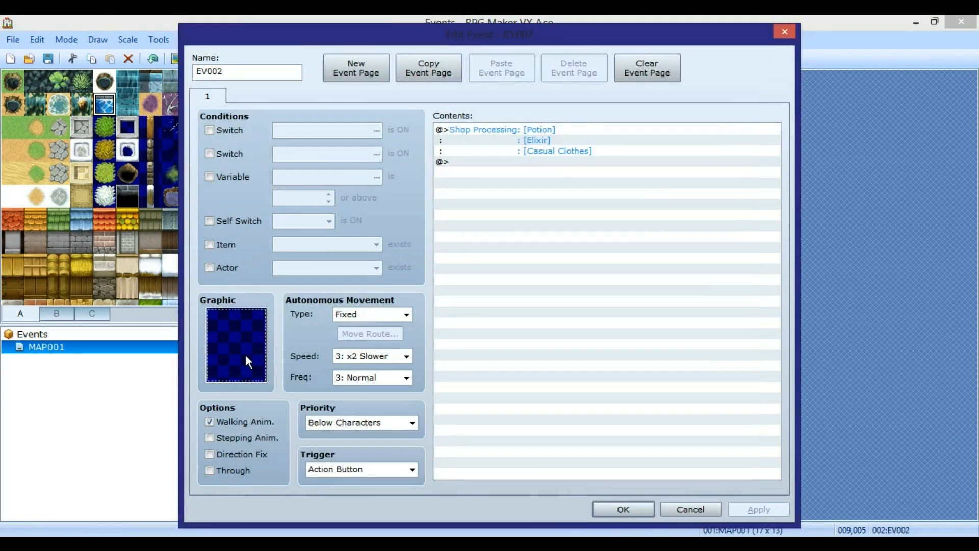
double_click(246, 355)
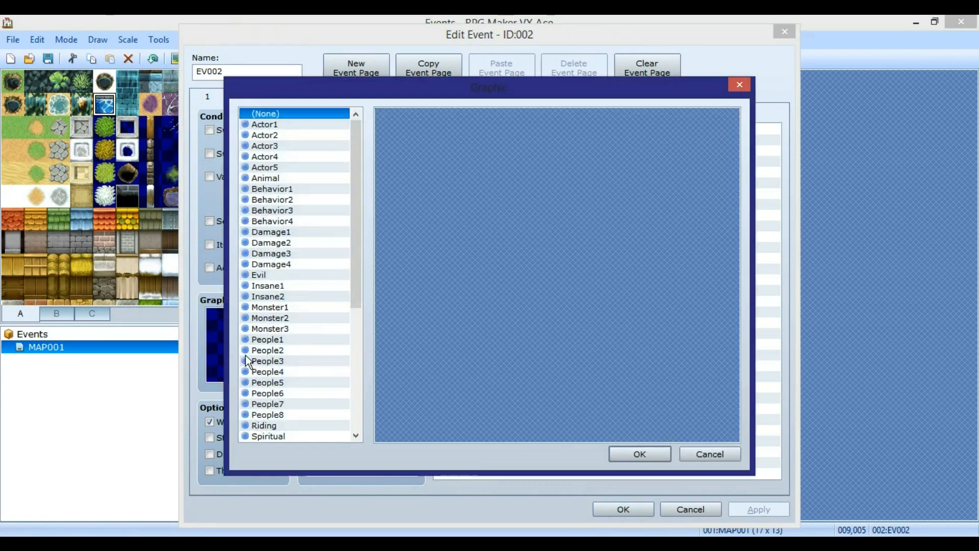
click(281, 340)
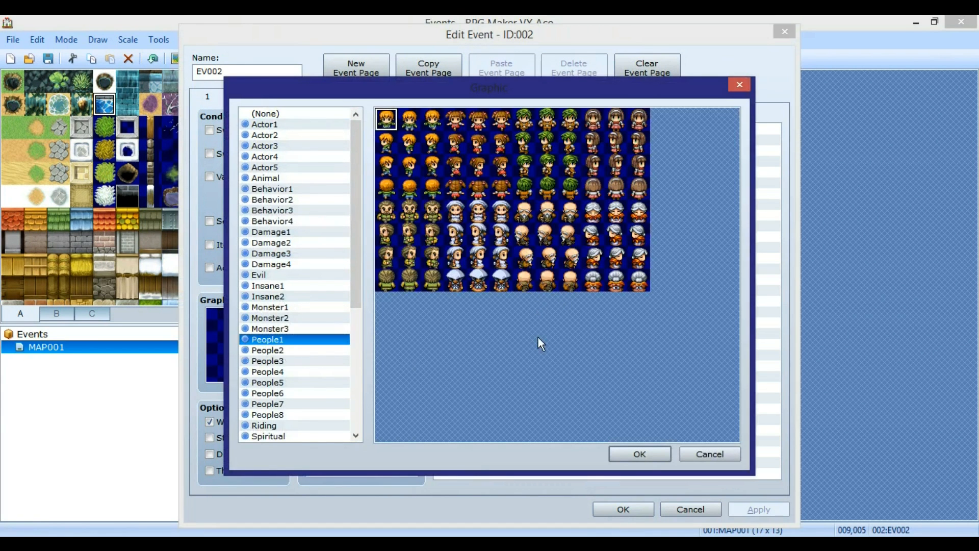
key(Down)
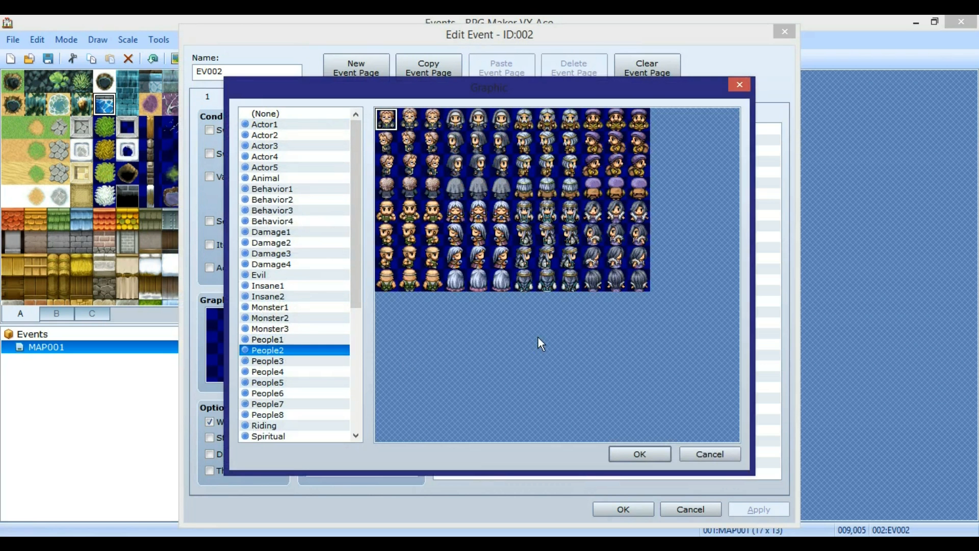
key(Down)
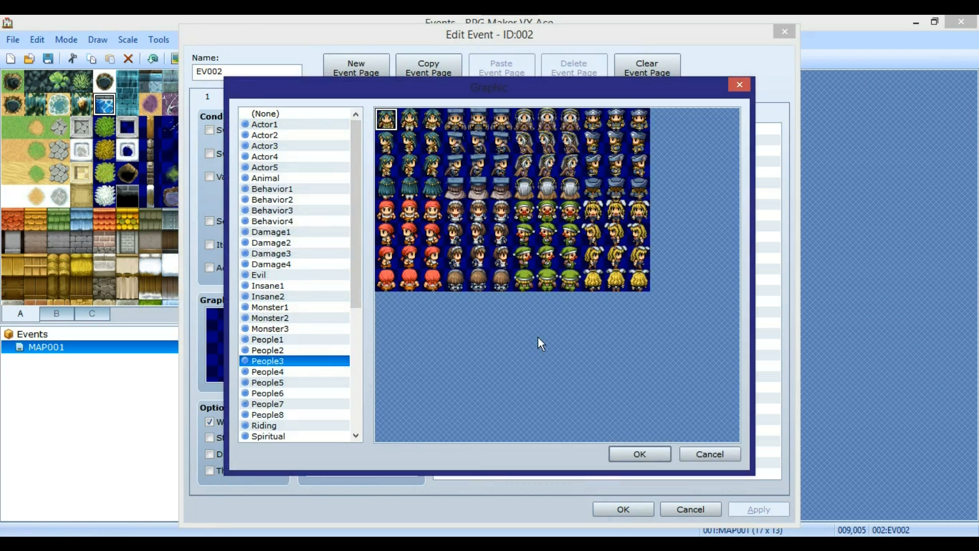
double_click(480, 213)
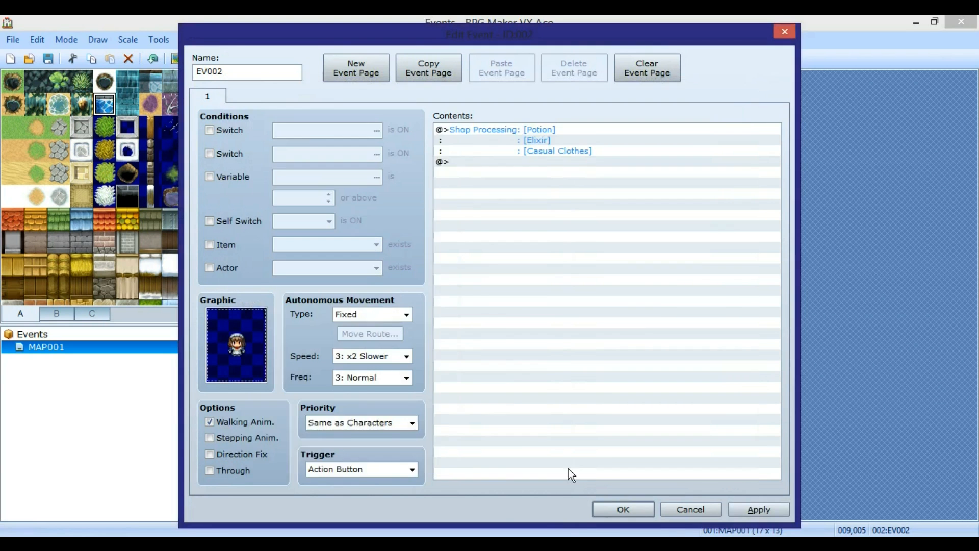
click(737, 510)
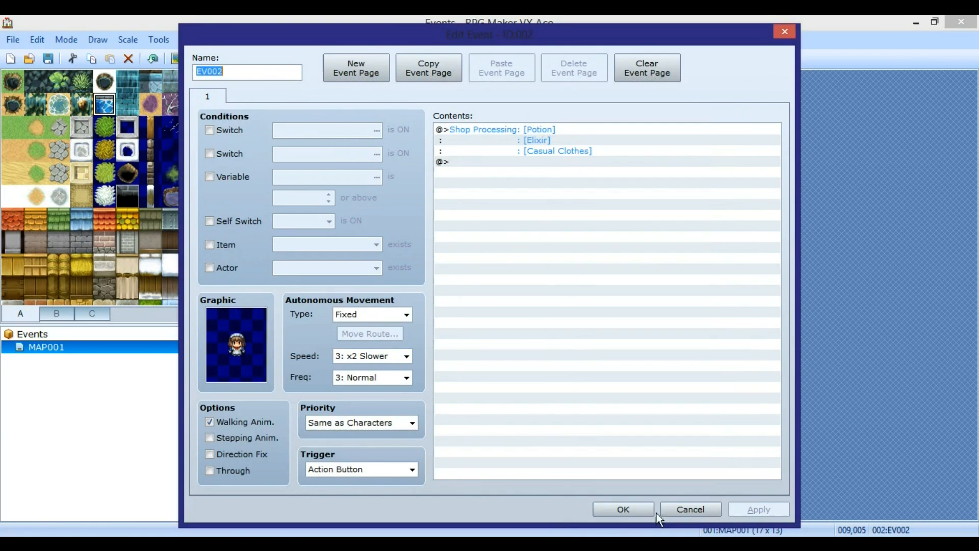
click(617, 510)
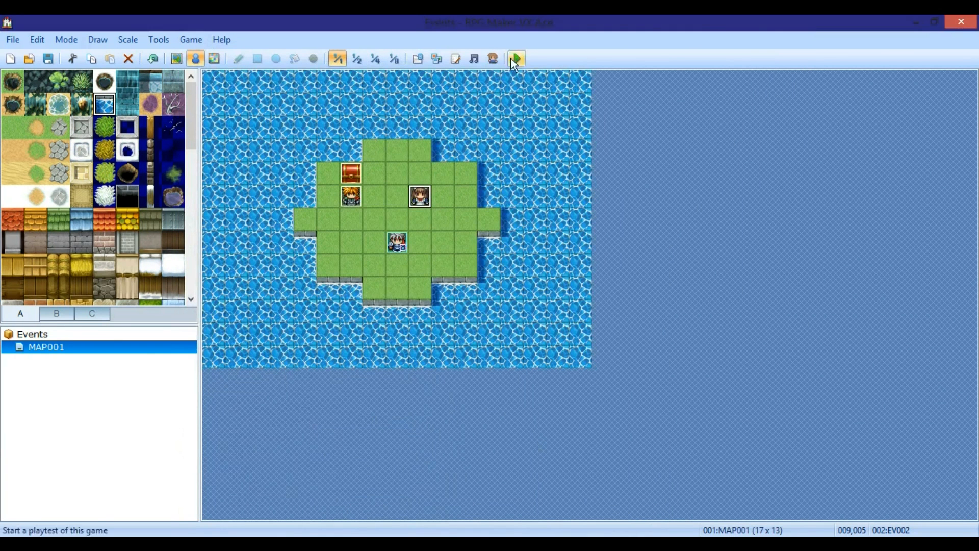
Step: Start a playtest with a new game, talk to the maid shopkeeper and open her Buy list
click(515, 58)
click(442, 316)
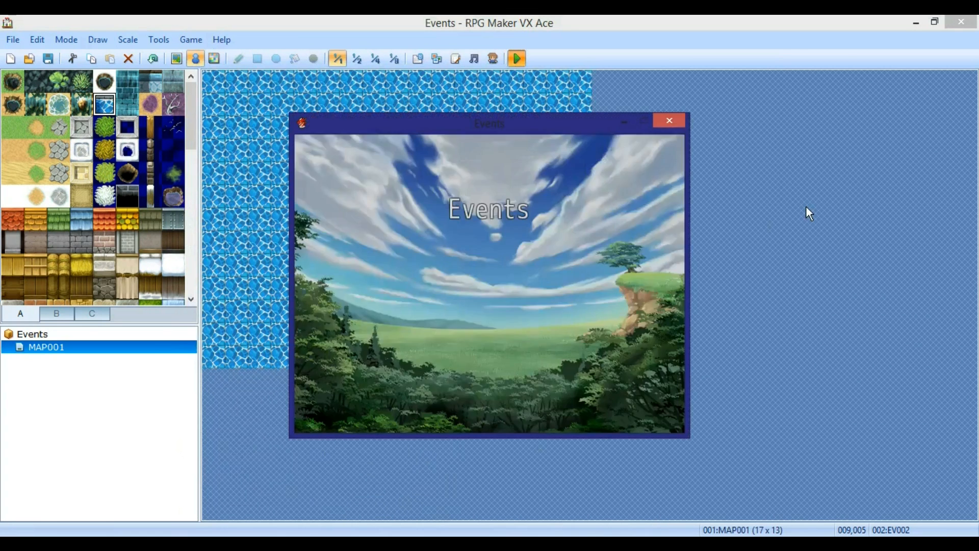
key(Return)
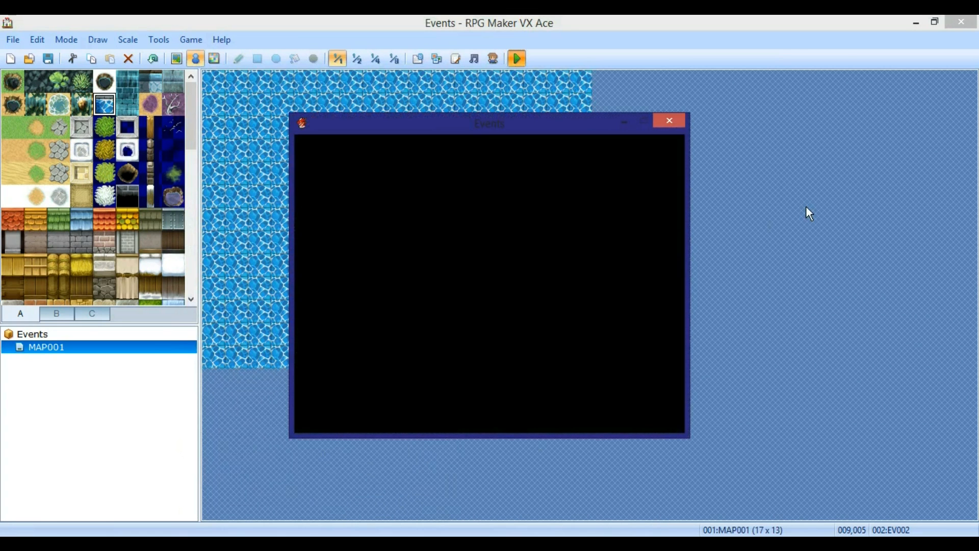
key(Return)
key(Return)
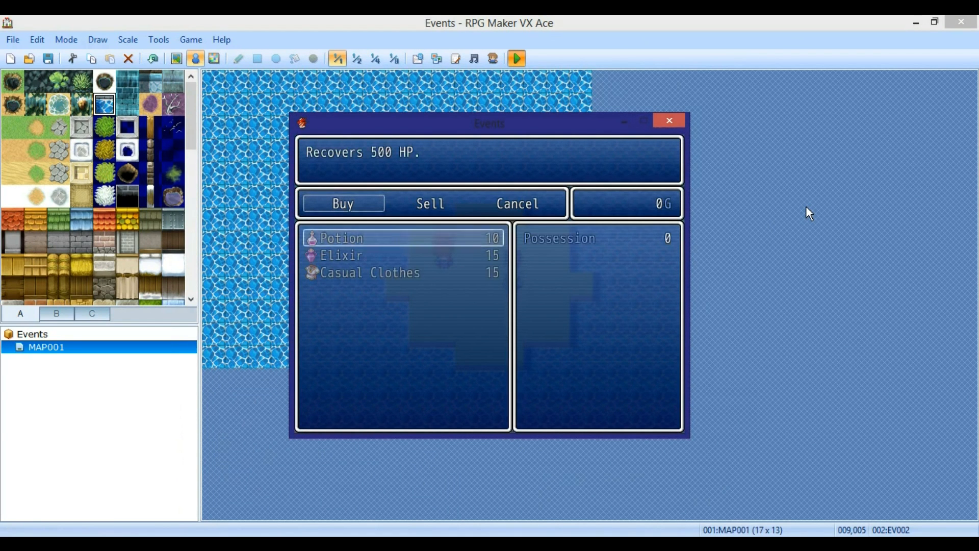
Step: Examine the Potion, Elixir and Casual Clothes entries in the Buy list, and leave the shop
key(Down)
key(Up)
key(Down)
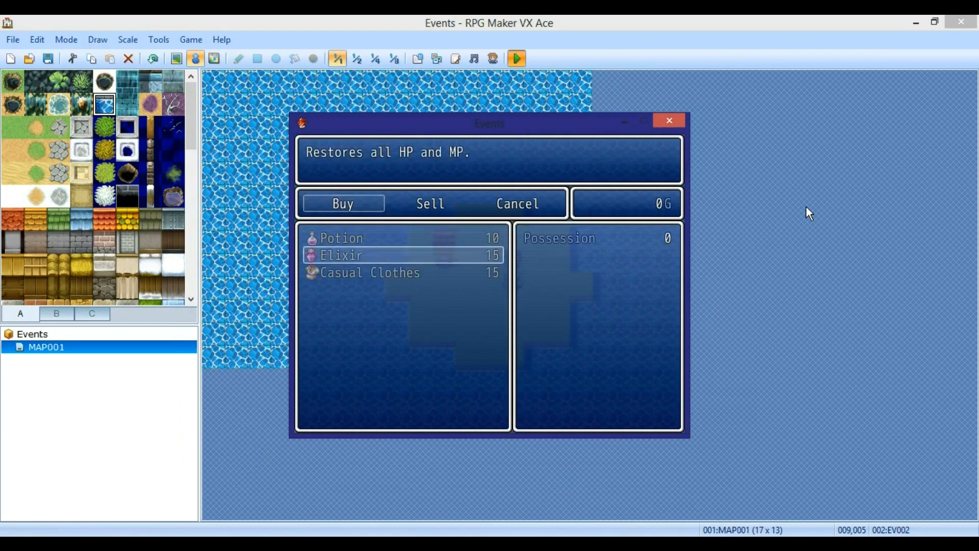
key(Down)
key(Up)
key(Up)
key(Up)
key(Up)
key(Up)
key(Up)
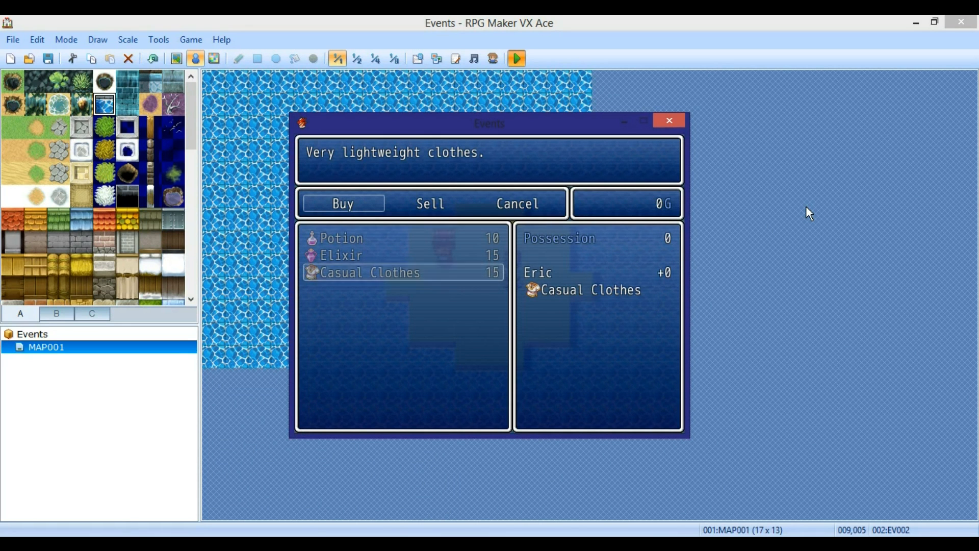
key(Up)
key(Up)
key(Up)
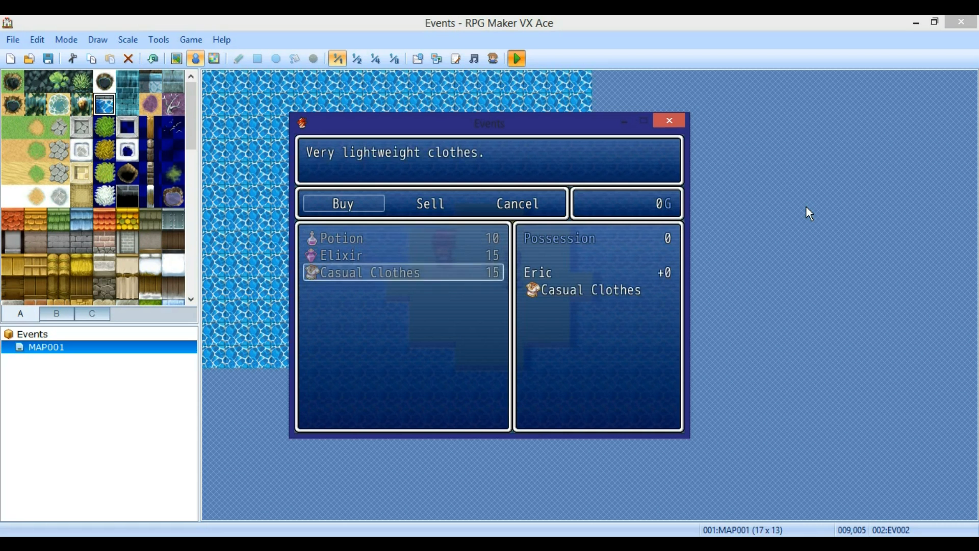
key(Escape)
key(Escape)
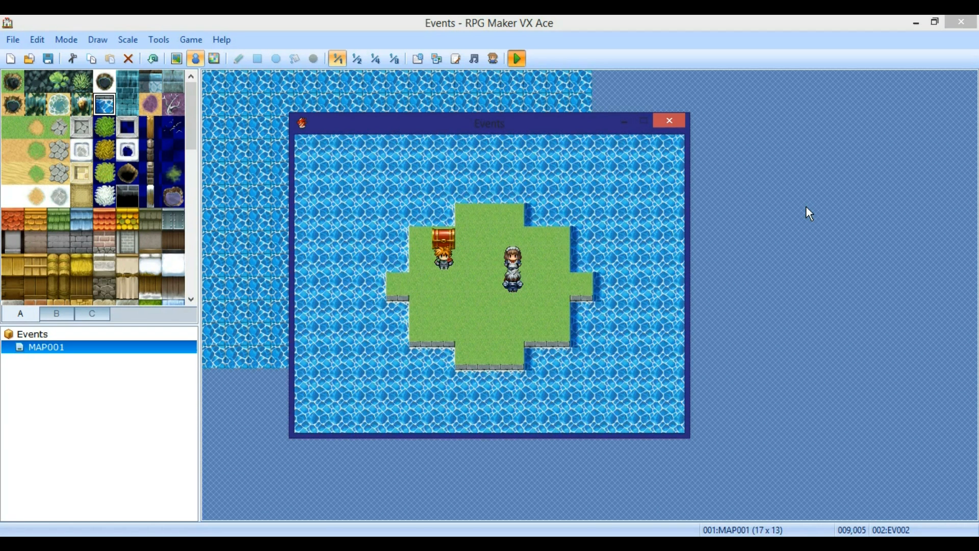
Step: Walk to the treasure chest and open it by answering its question correctly
key(Left)
key(Up)
key(Up)
key(Left)
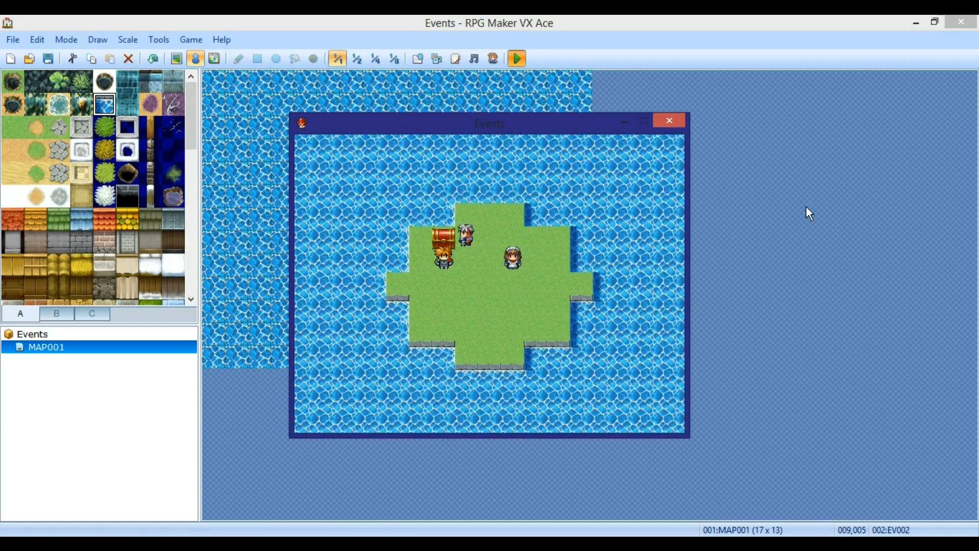
key(Return)
key(Return)
key(Return)
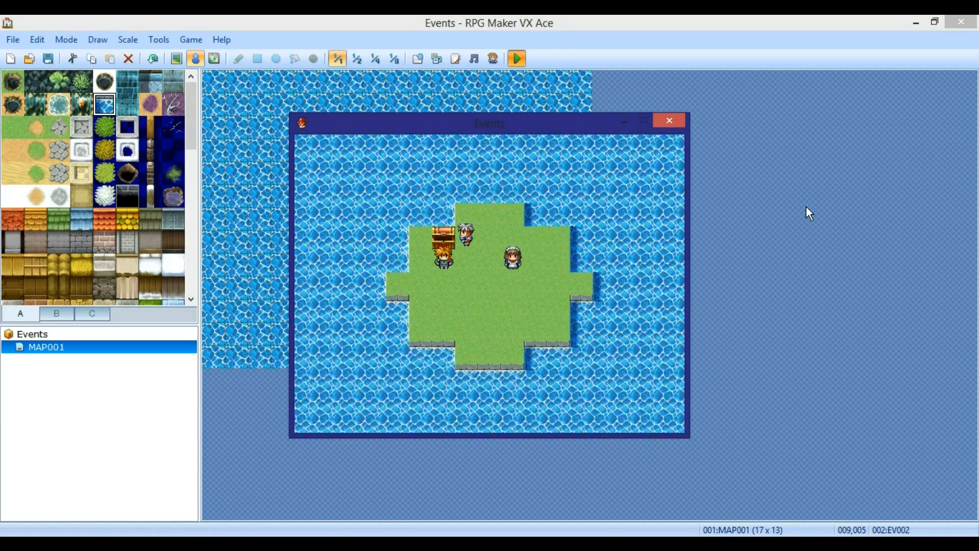
key(Return)
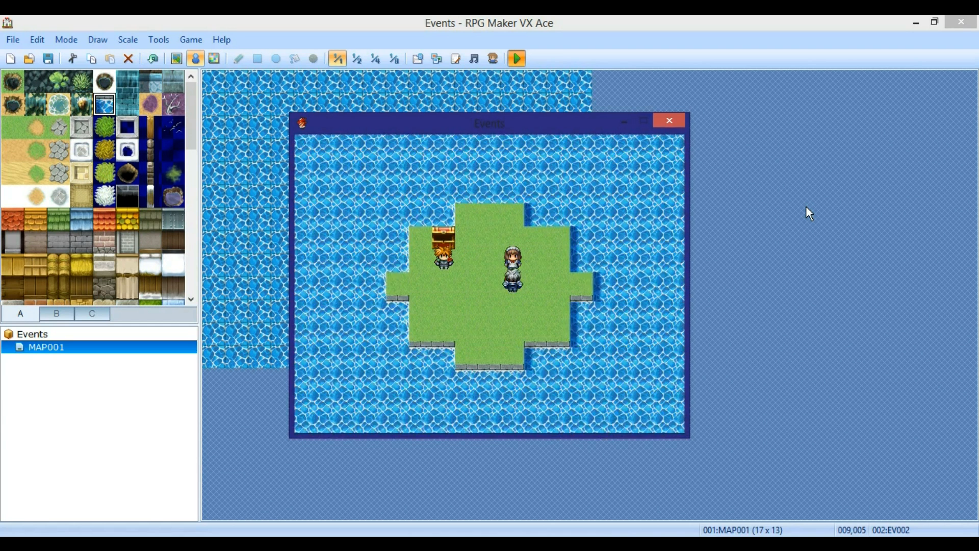
Step: Buy one Potion, one Elixir and one Casual Clothes from the maid shopkeeper, and leave the shop
key(Return)
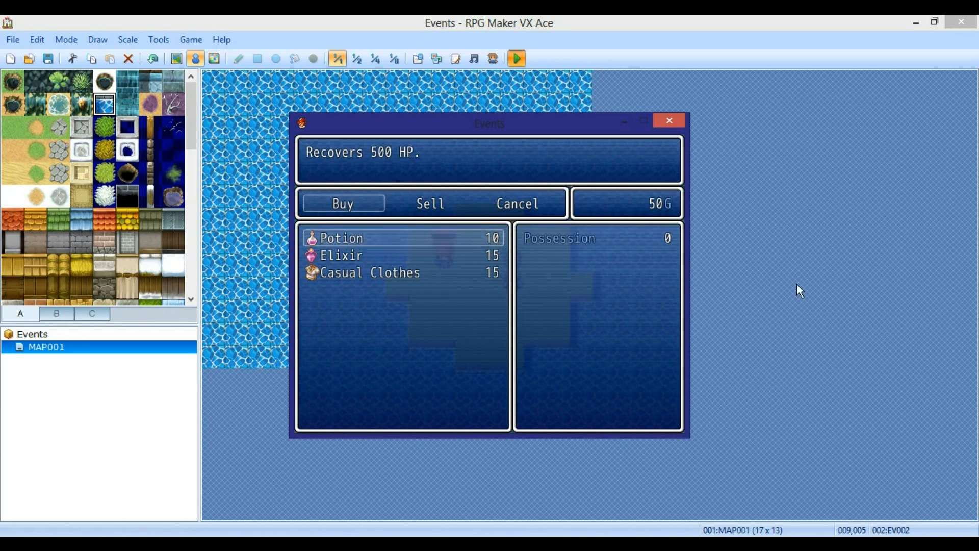
key(Return)
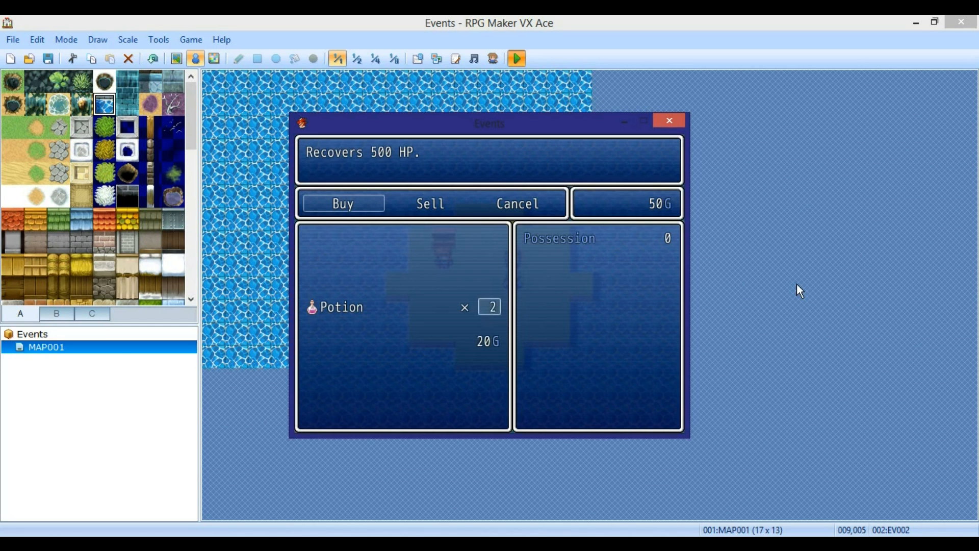
key(Return)
key(Down)
key(Return)
key(Return)
key(Down)
key(Return)
key(Return)
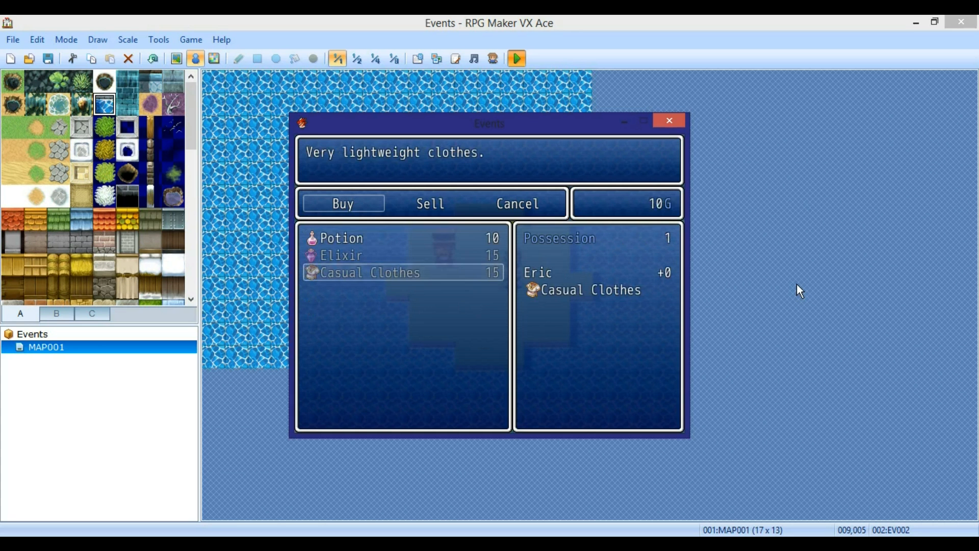
key(Escape)
key(Escape)
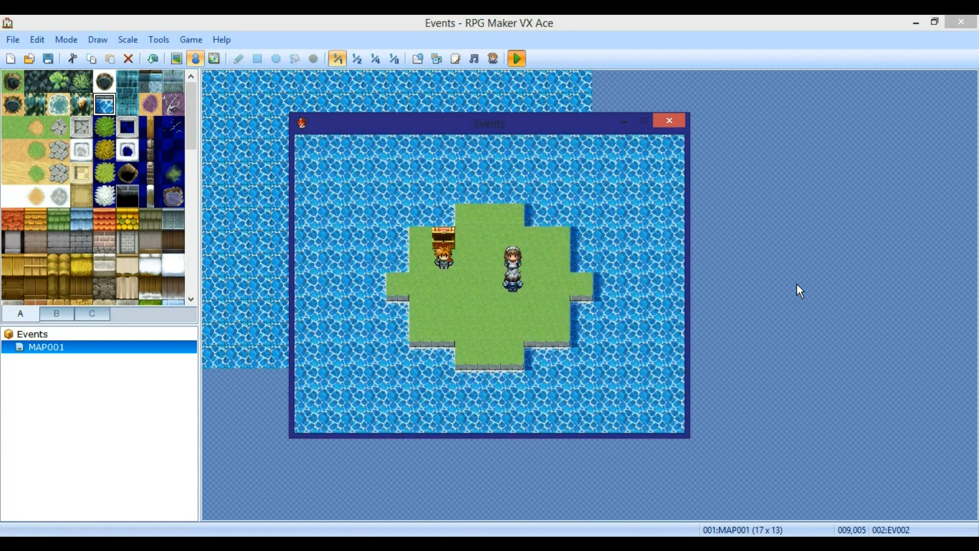
Step: Open the hero's equipment screen from the in-game menu and examine the Bodygear slot for the spare Casual Clothes
key(Escape)
key(Down)
key(Down)
key(Return)
key(Return)
key(Return)
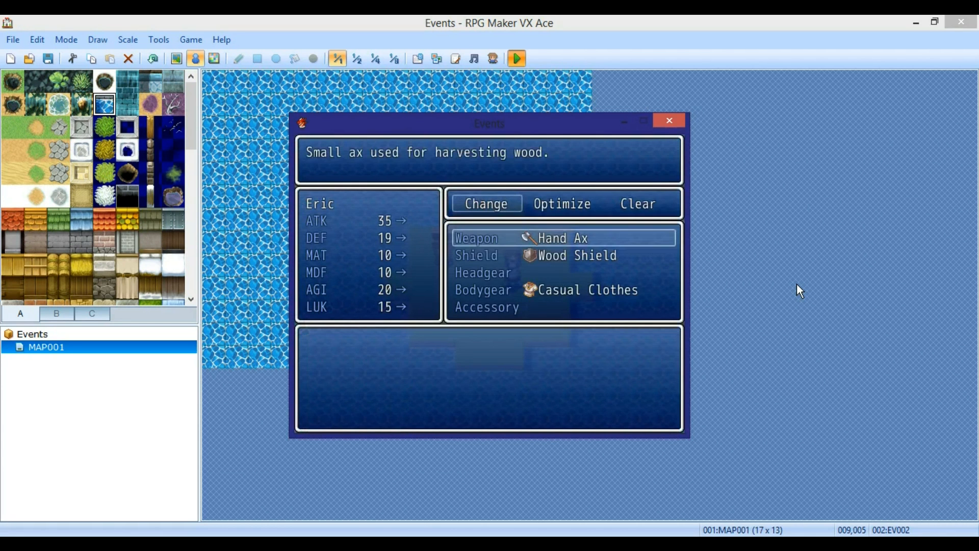
key(Down)
key(Down)
key(Down)
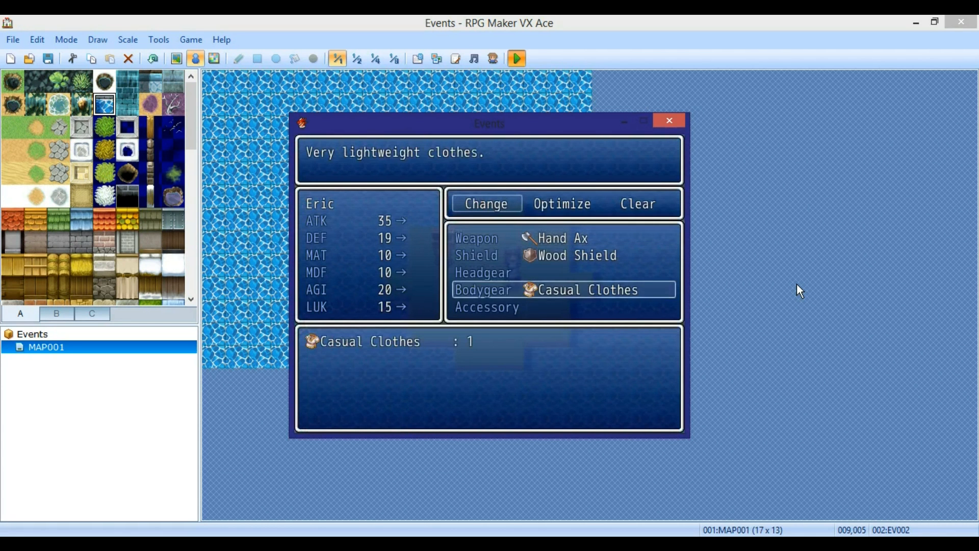
key(Up)
key(Escape)
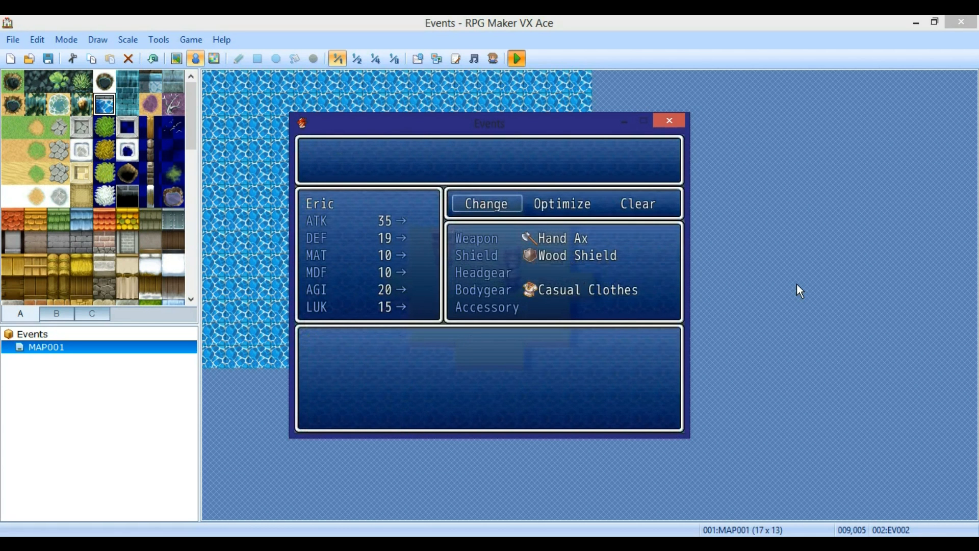
Step: Examine the Potion and Elixir among the carried Items, and end the playtest
key(Escape)
key(Up)
key(Up)
key(Return)
key(Return)
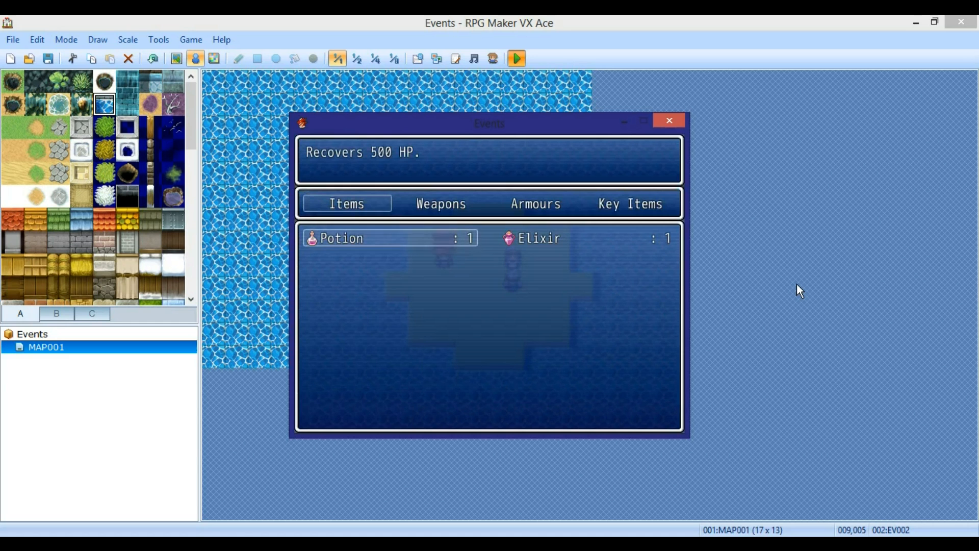
key(Right)
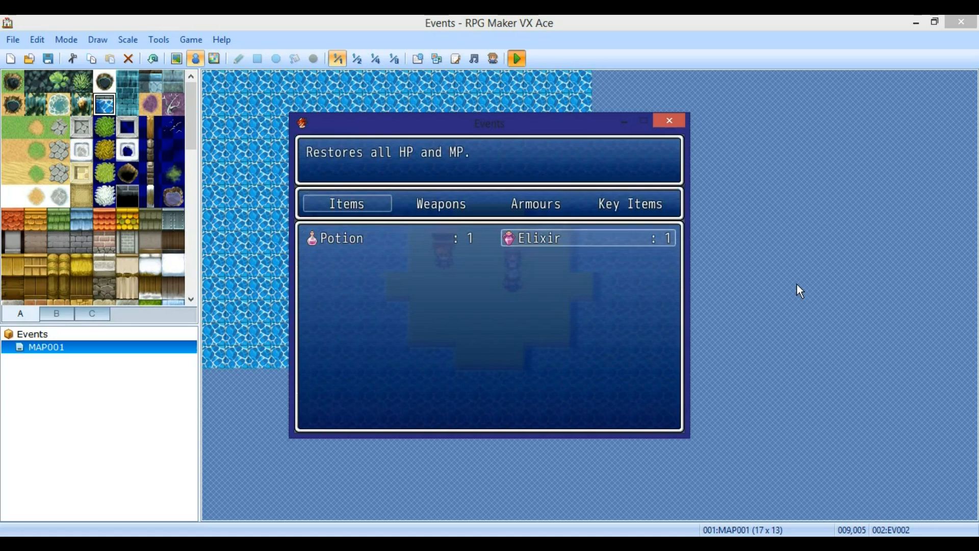
key(Return)
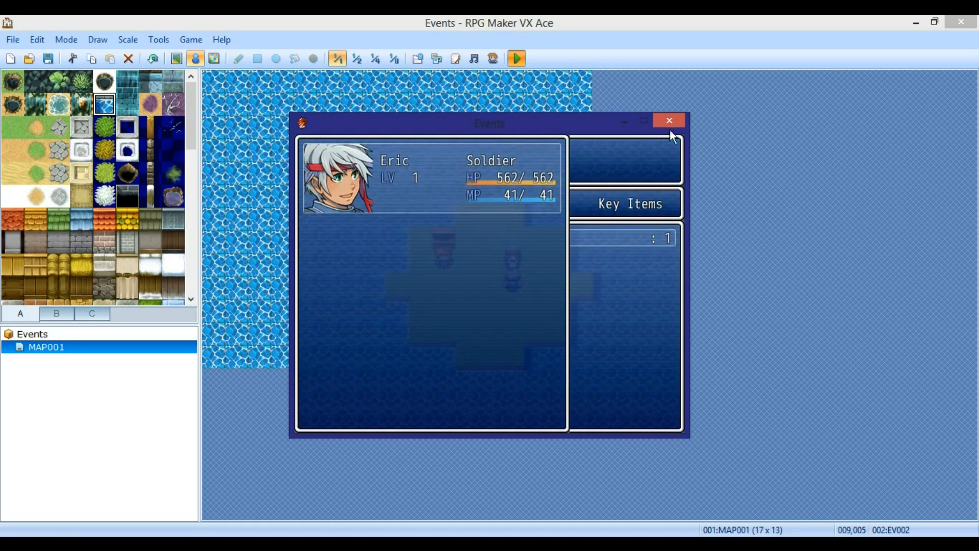
click(658, 121)
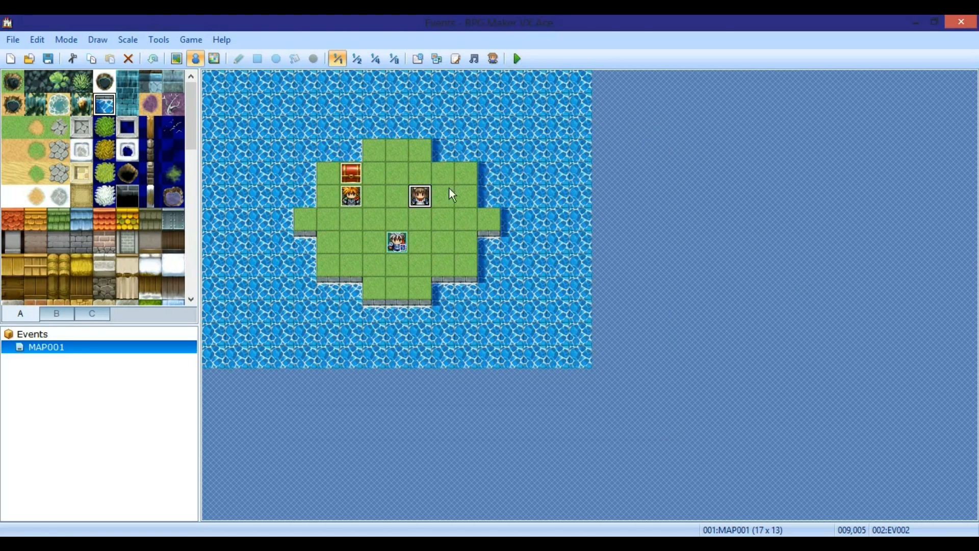
Step: Move the maid event to the grass tile just left of the treasure chest, and create a new event at tile 008,005
drag(425, 203, 333, 178)
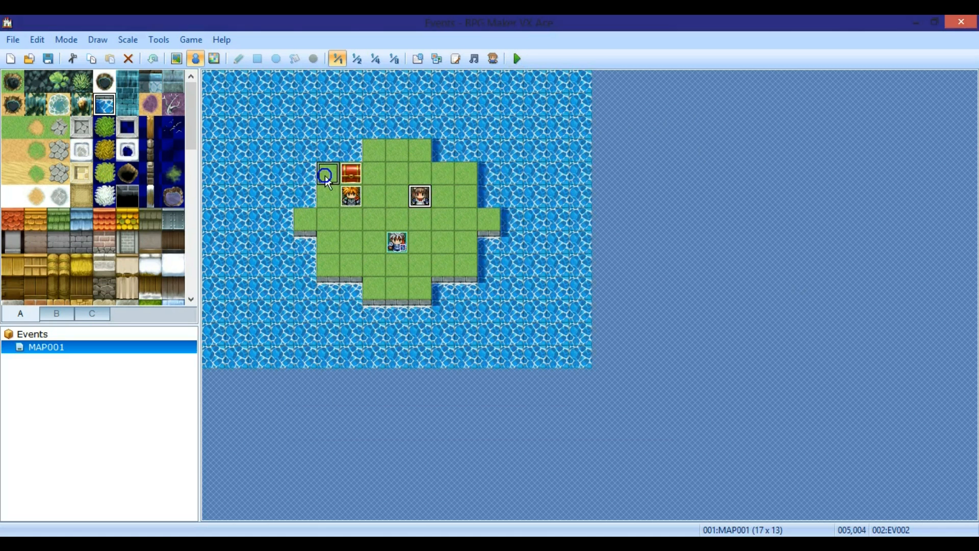
right_click(404, 204)
click(427, 213)
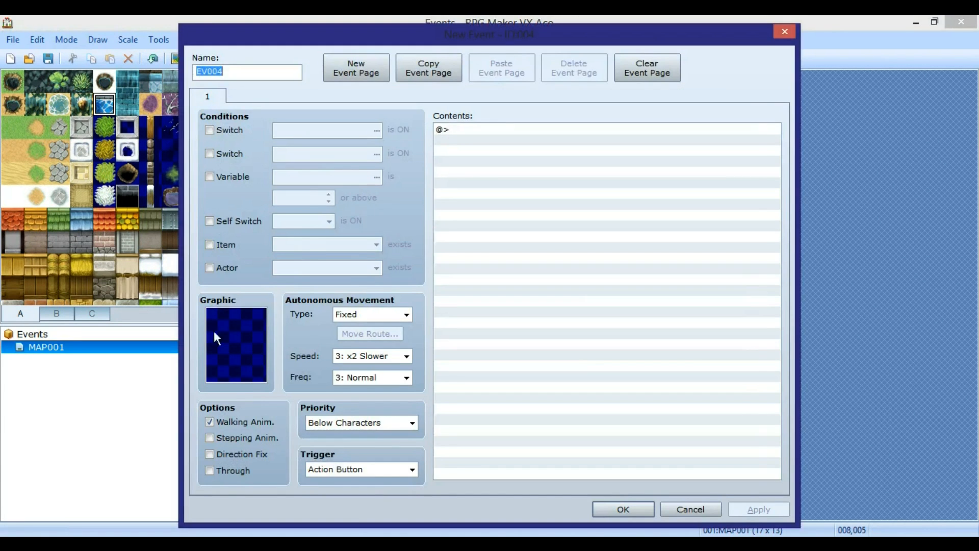
Step: Set the new event's graphic to the light-blue slime from the Monster2 character set
double_click(229, 329)
scroll(360, 240, down, 5)
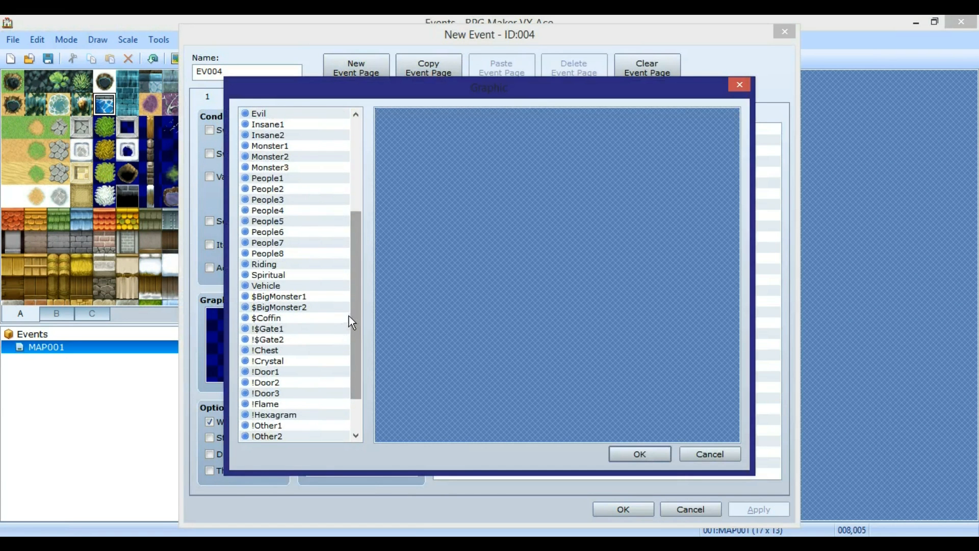
click(293, 296)
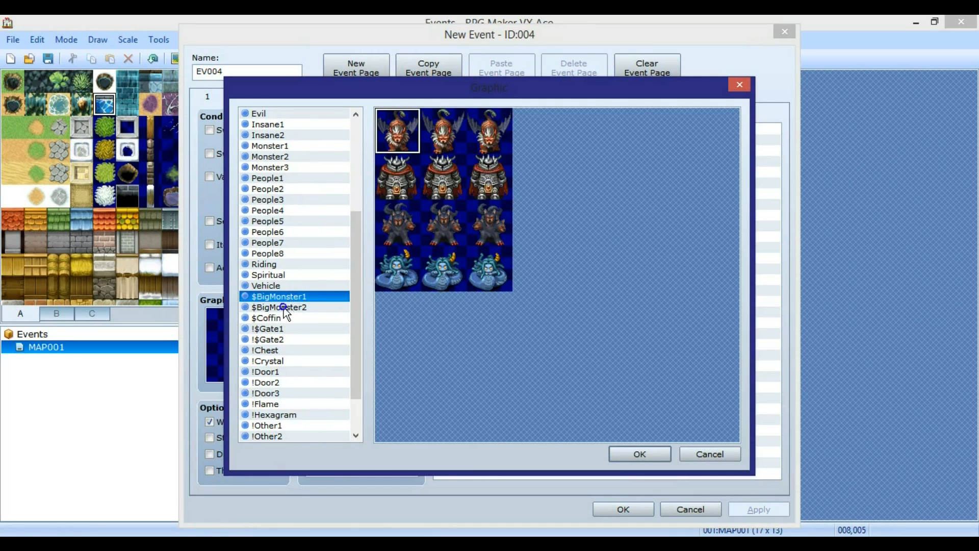
click(287, 307)
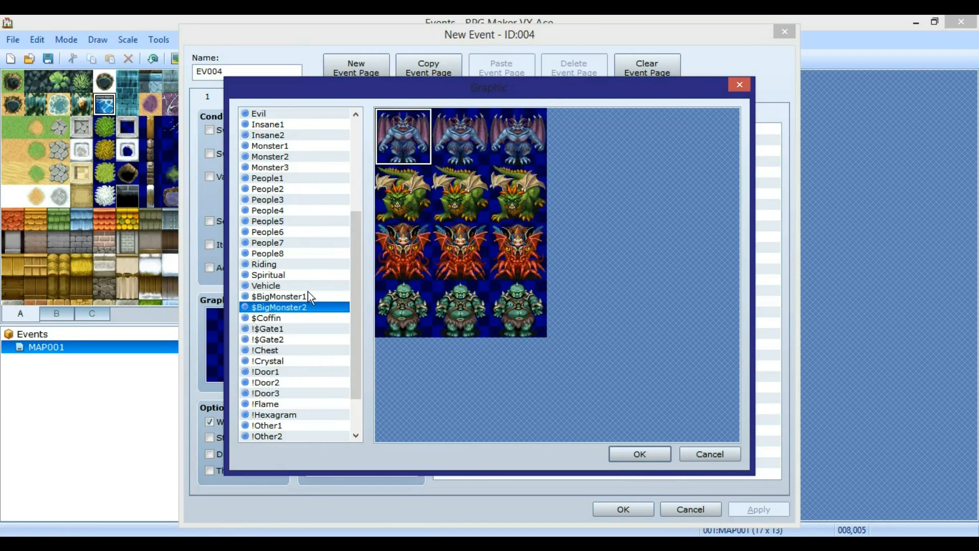
click(280, 148)
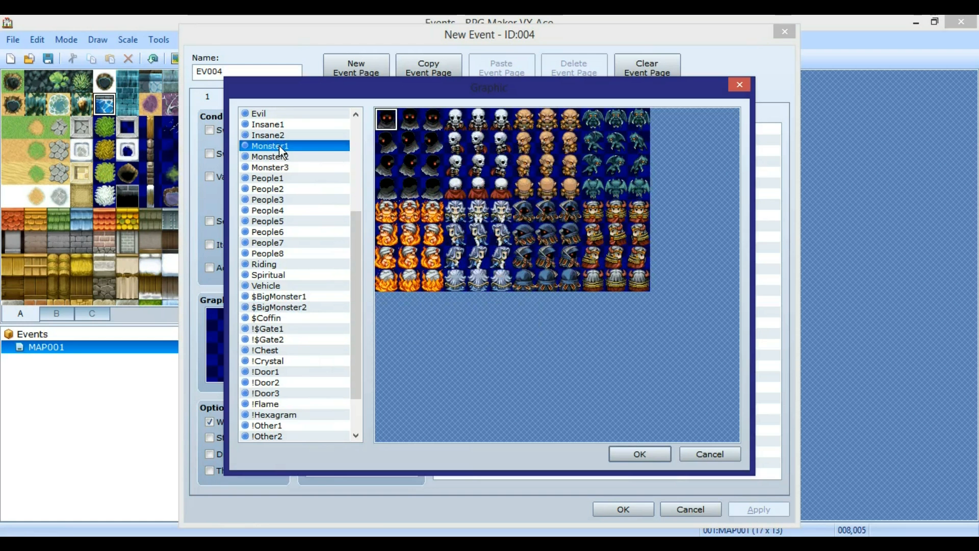
click(280, 156)
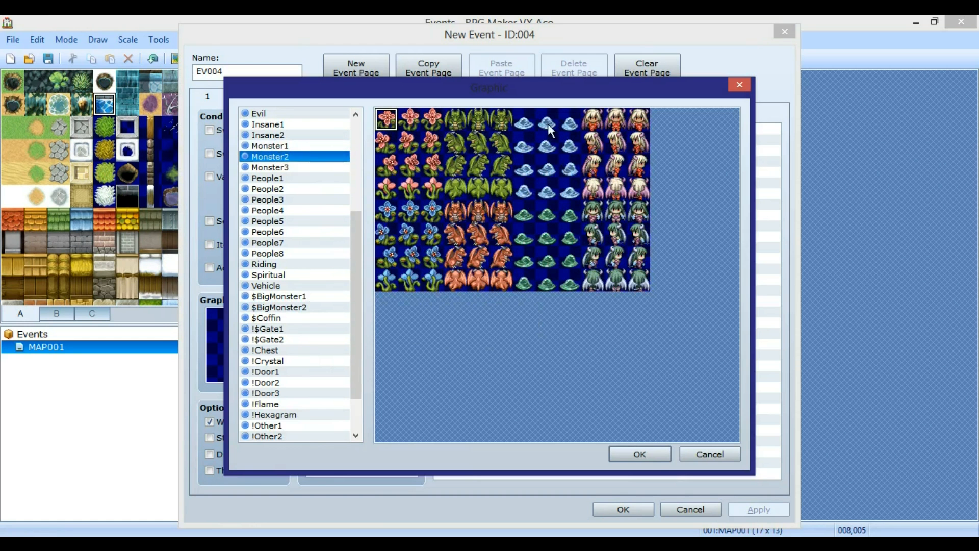
double_click(548, 124)
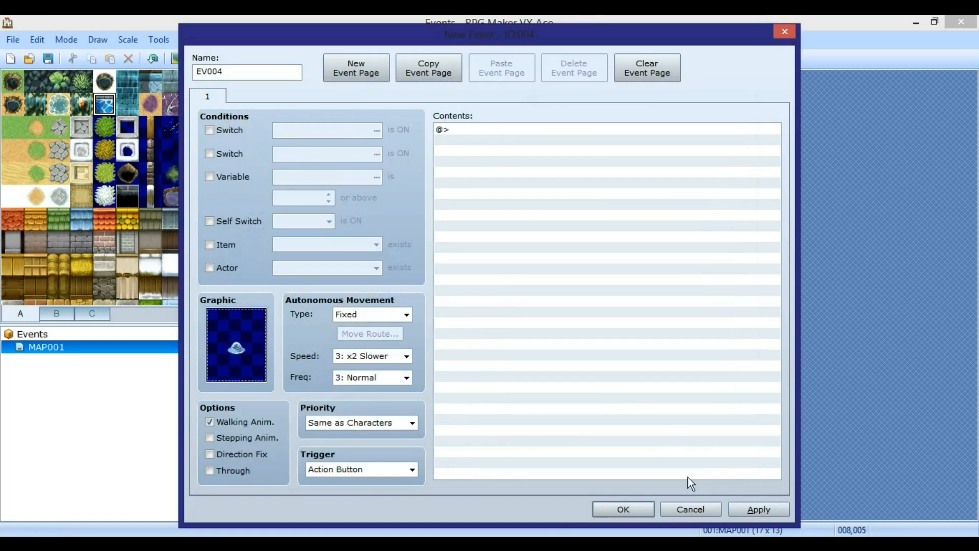
click(479, 132)
right_click(479, 131)
click(534, 141)
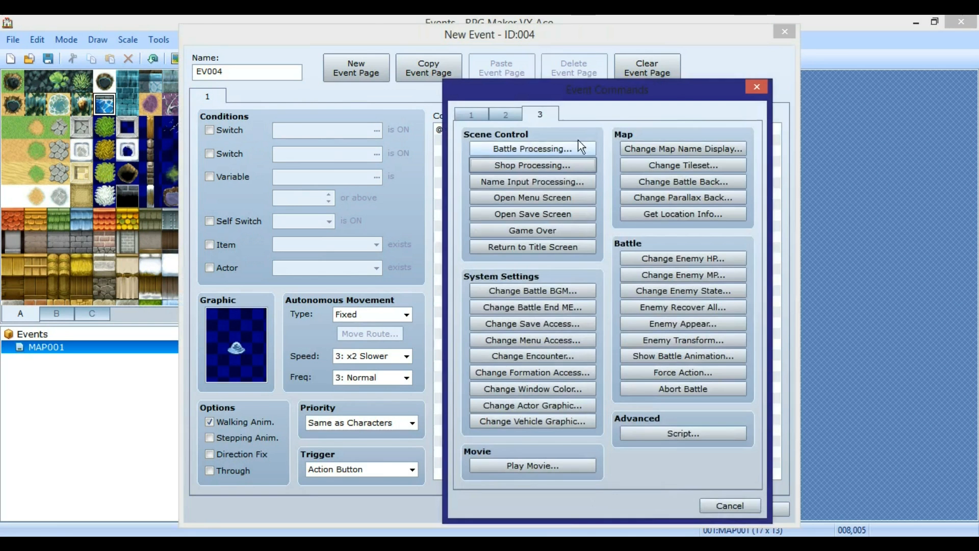
click(538, 148)
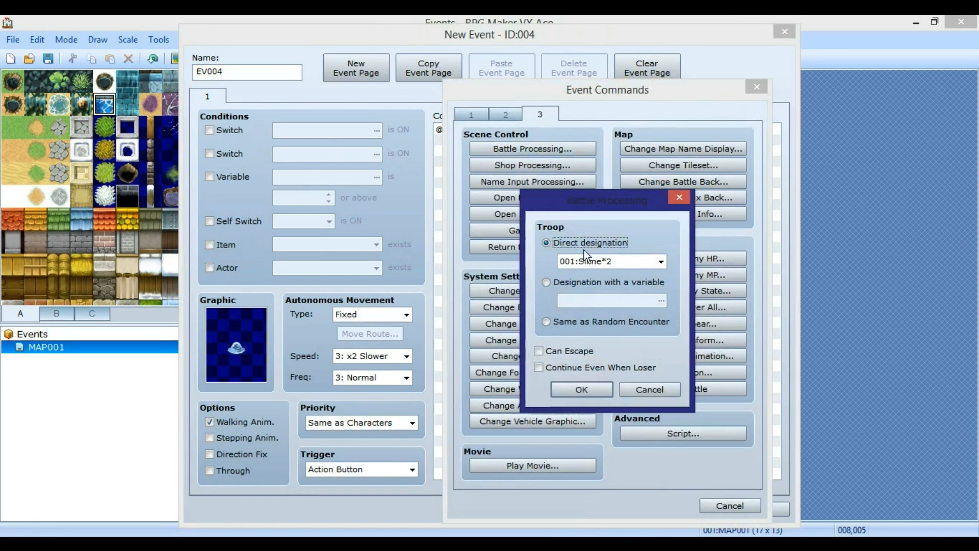
click(660, 261)
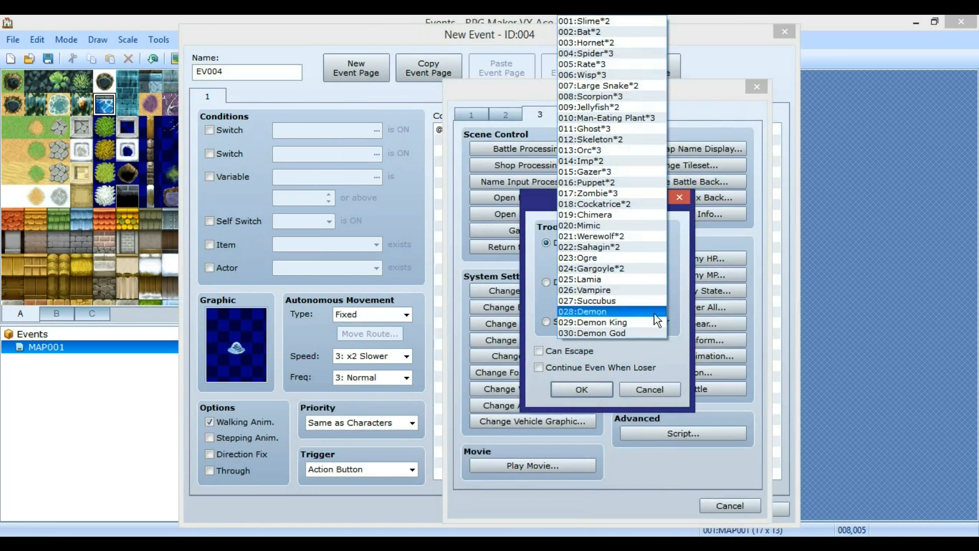
click(632, 396)
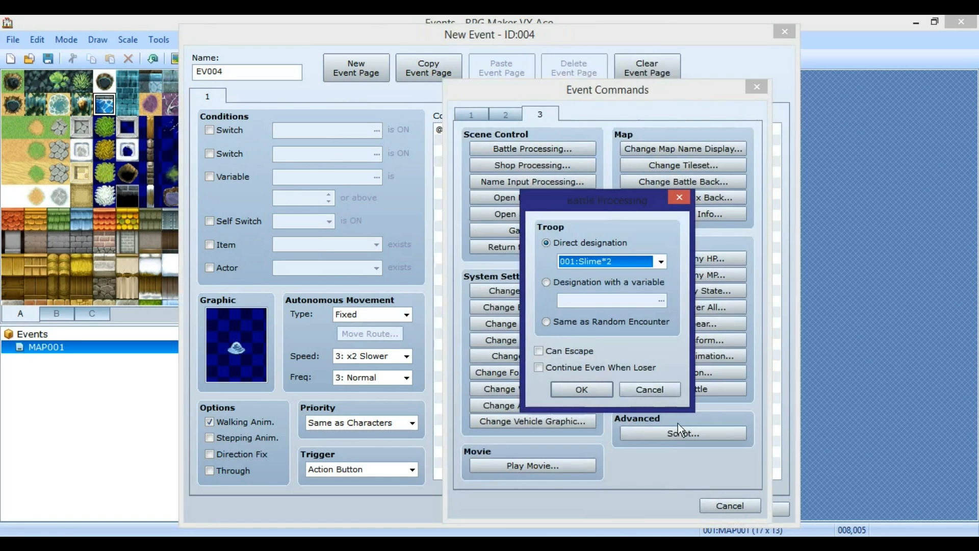
click(641, 390)
click(750, 505)
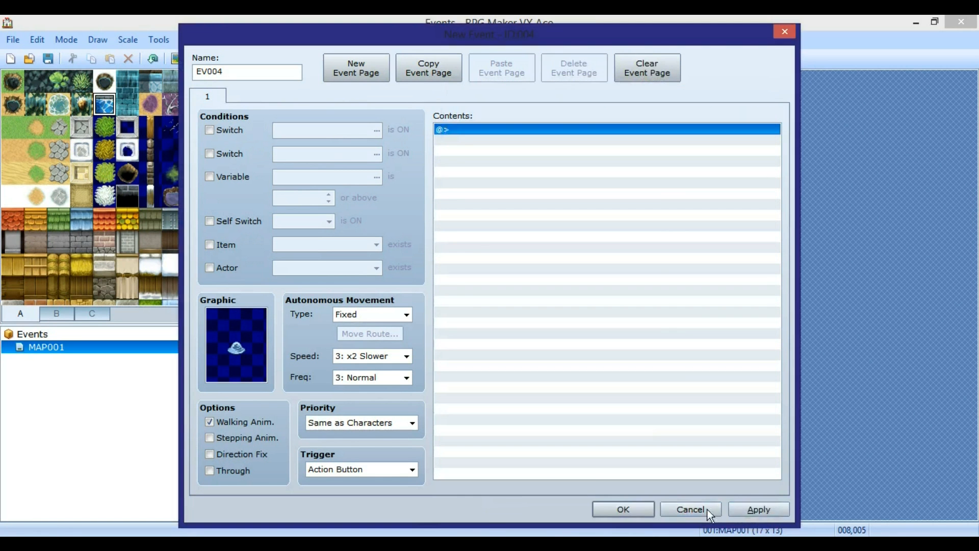
Step: Save the new slime event, and open the Troops settings in the database
click(746, 506)
click(621, 506)
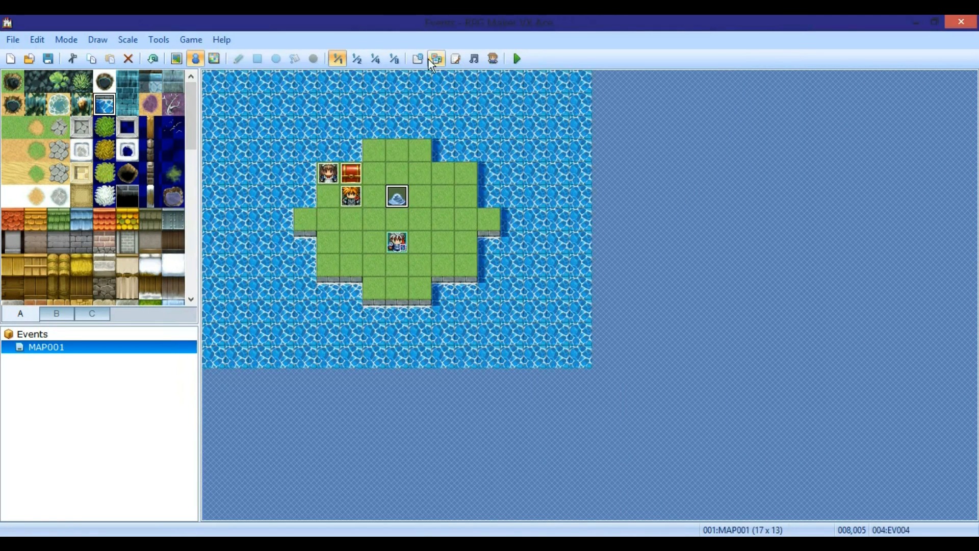
click(419, 58)
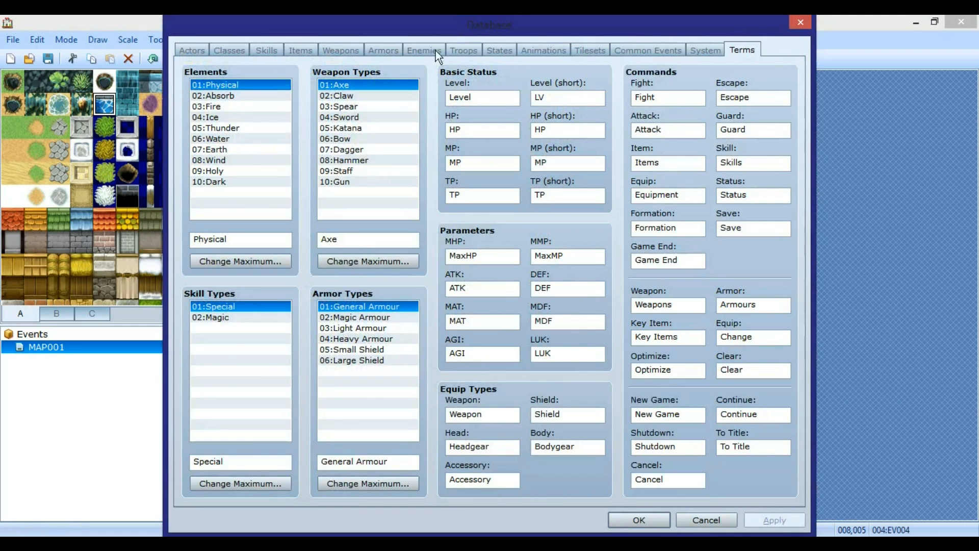
click(451, 51)
click(425, 50)
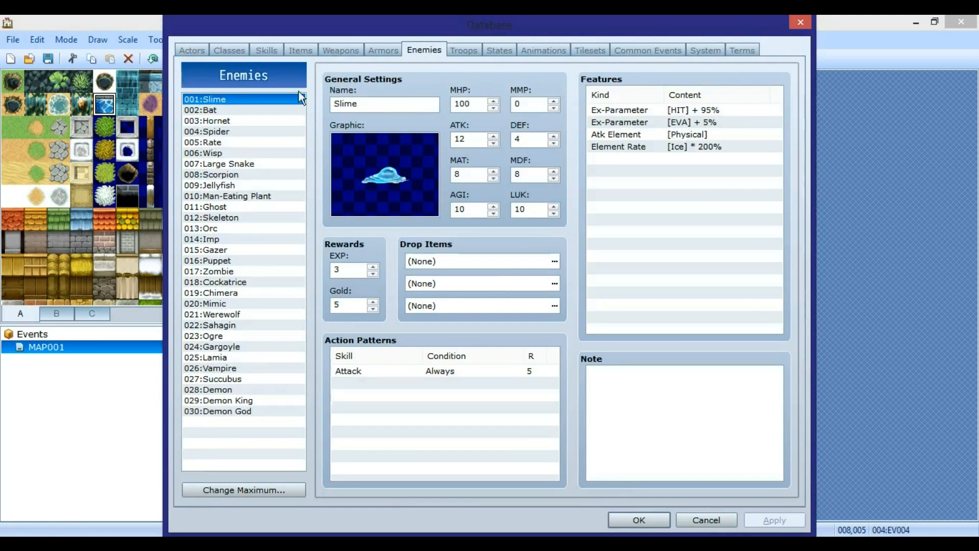
click(457, 51)
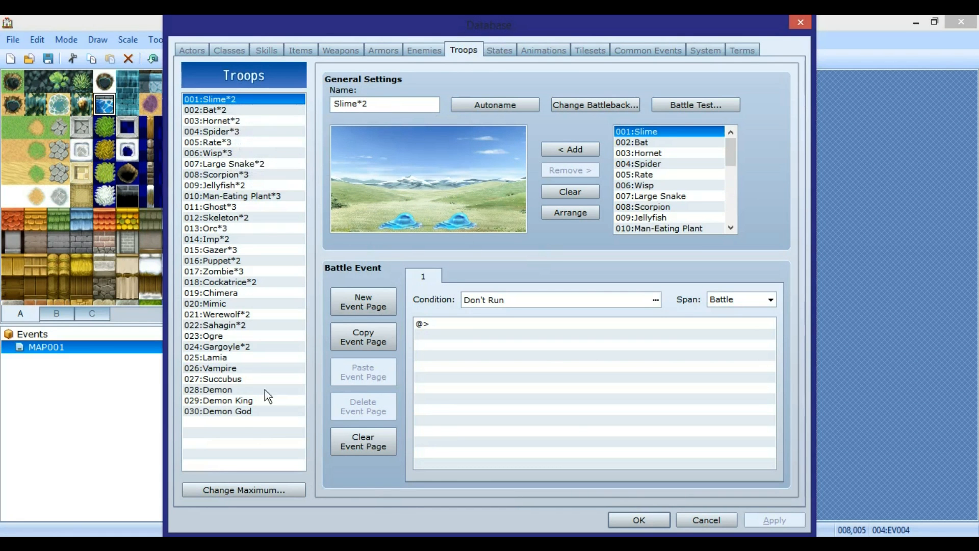
Step: Raise the troop maximum to 31, add one Slime to the new troop 031 and name it automatically
click(223, 491)
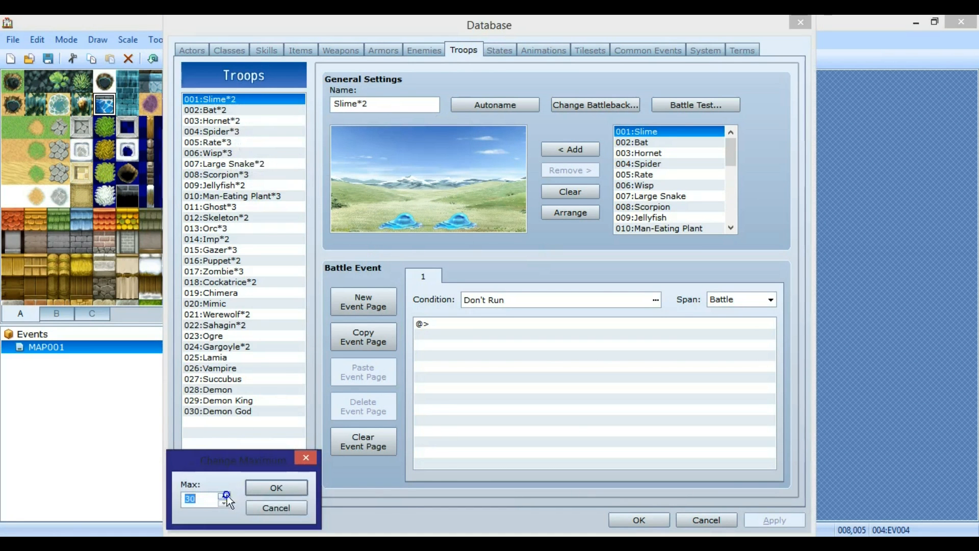
click(248, 490)
click(236, 422)
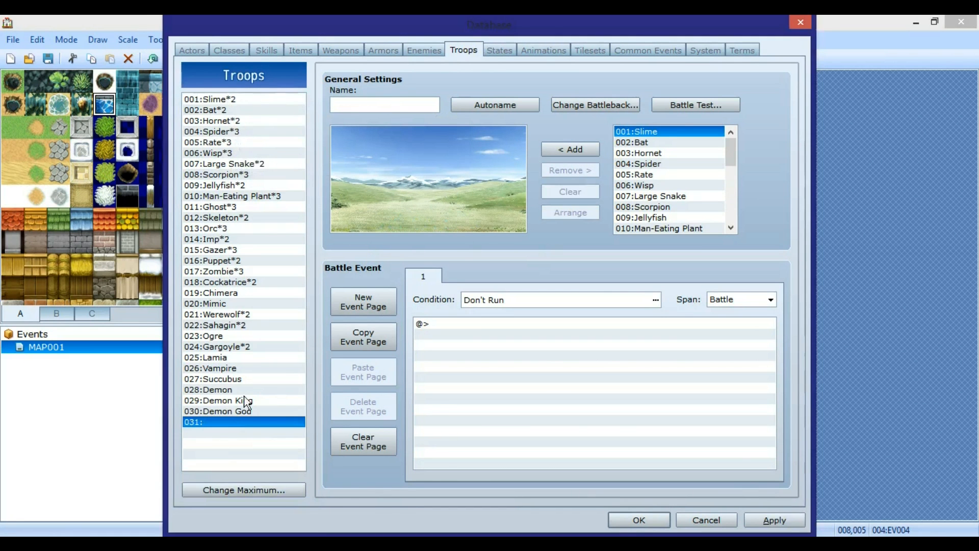
click(572, 149)
click(493, 107)
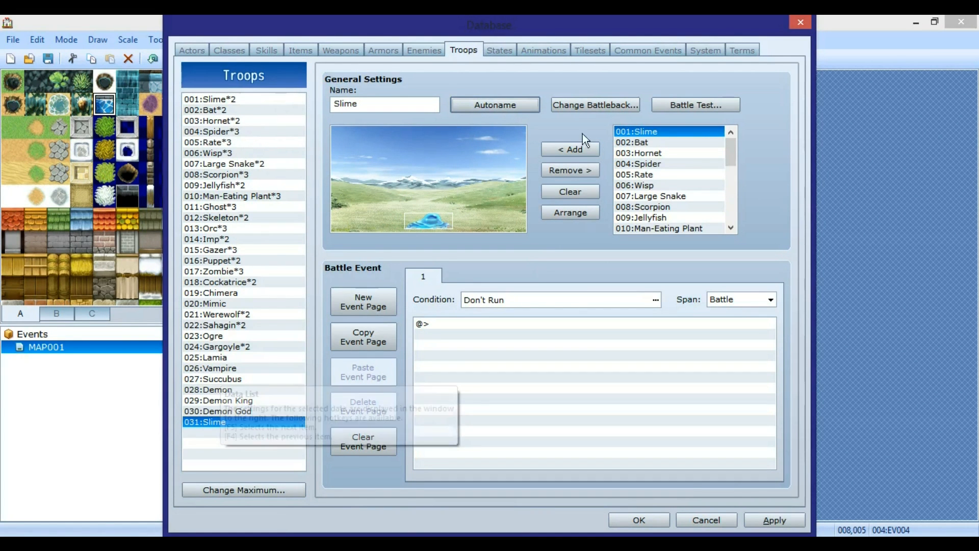
Step: Try adding four more Slimes to troop 031 with an automatic name, and reduce it back to a single Slime
click(575, 151)
click(576, 151)
click(576, 150)
click(575, 150)
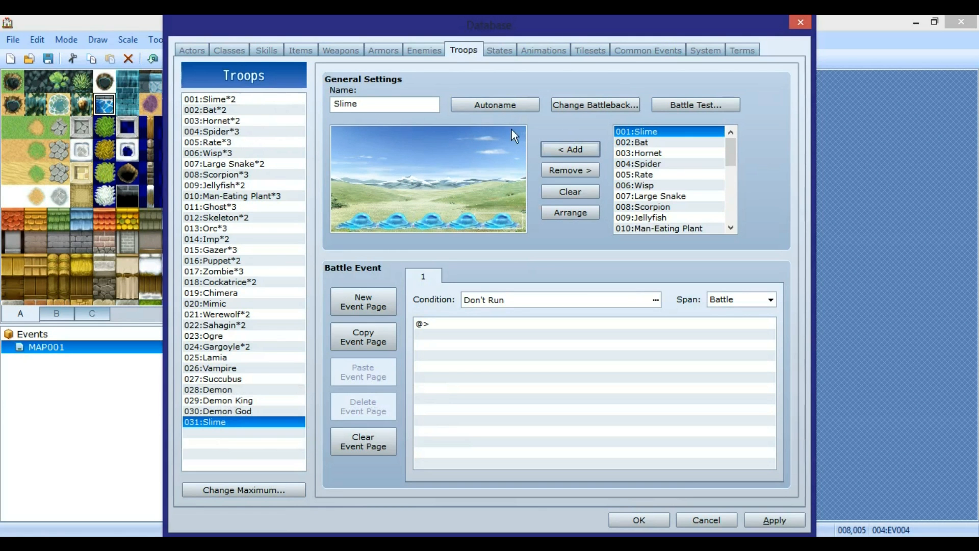
click(475, 107)
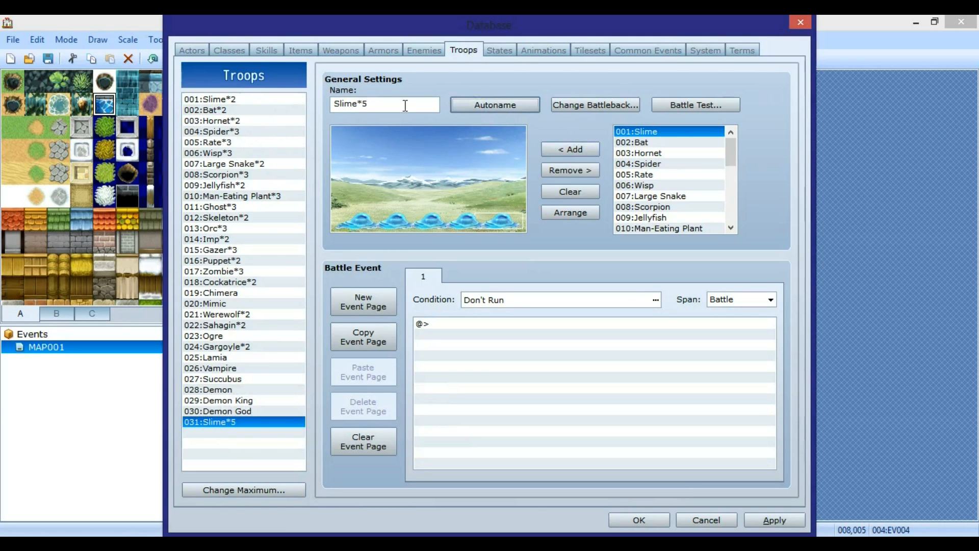
click(575, 171)
click(575, 171)
click(575, 171)
click(575, 171)
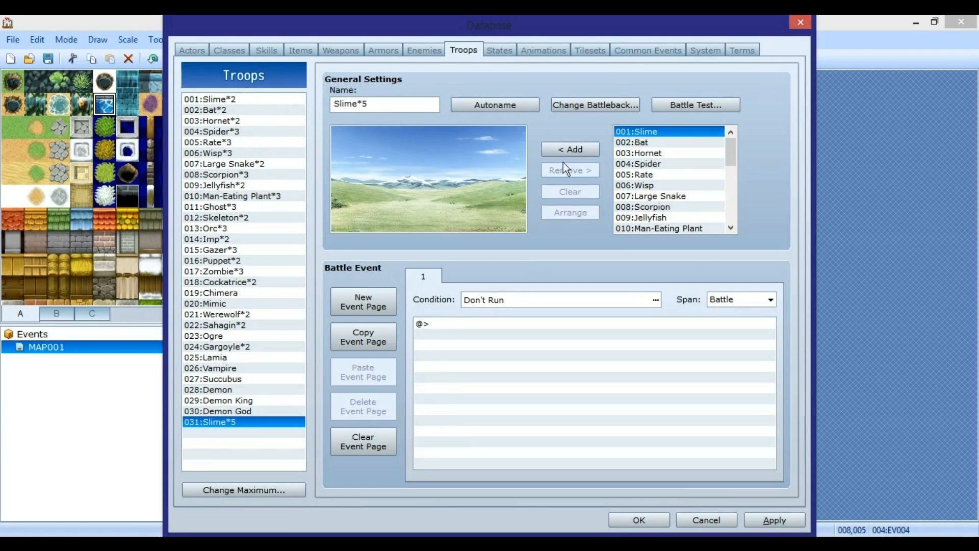
click(496, 106)
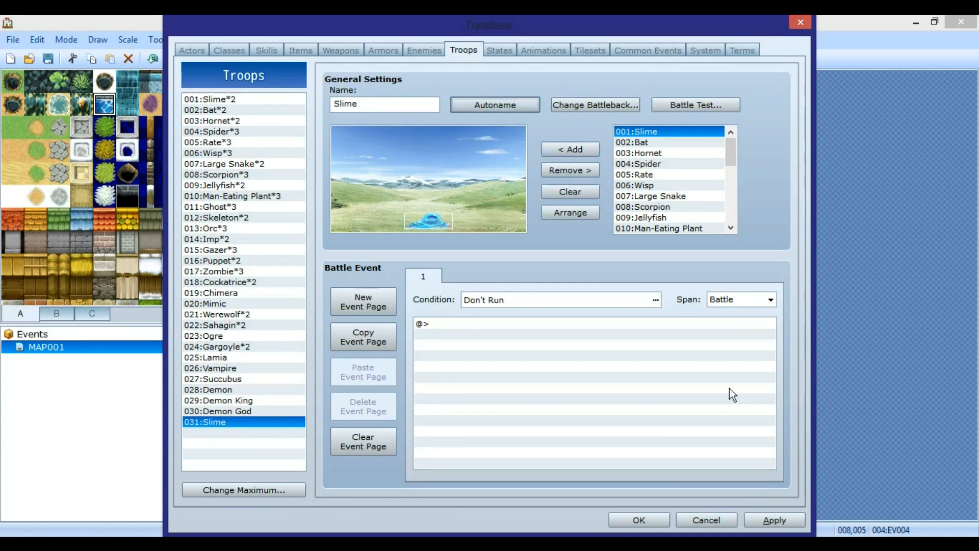
Step: Apply the database changes, and open the slime event on the map for editing
click(761, 520)
click(639, 519)
right_click(398, 206)
click(419, 213)
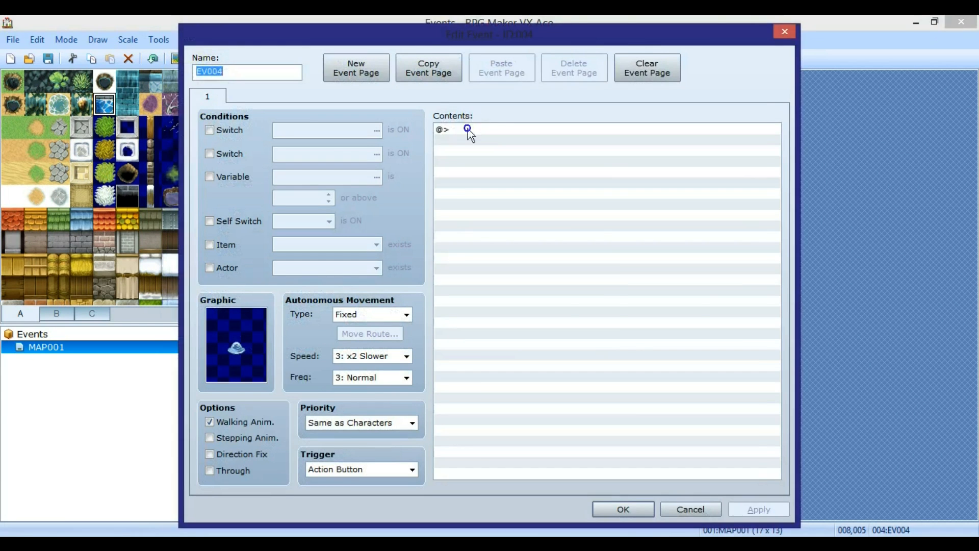
Step: Add a Battle Processing command to the slime event that directly designates troop 031:Slime
double_click(467, 129)
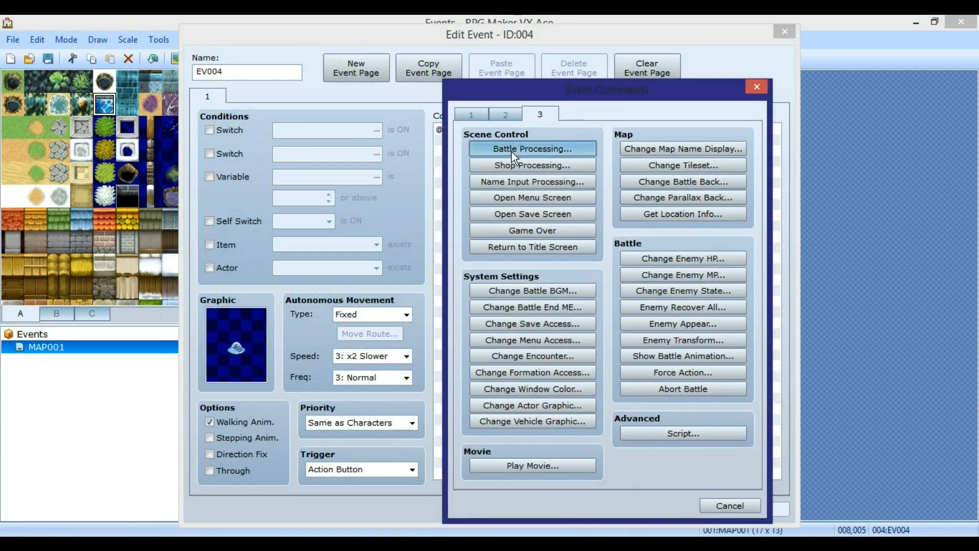
click(512, 152)
click(661, 262)
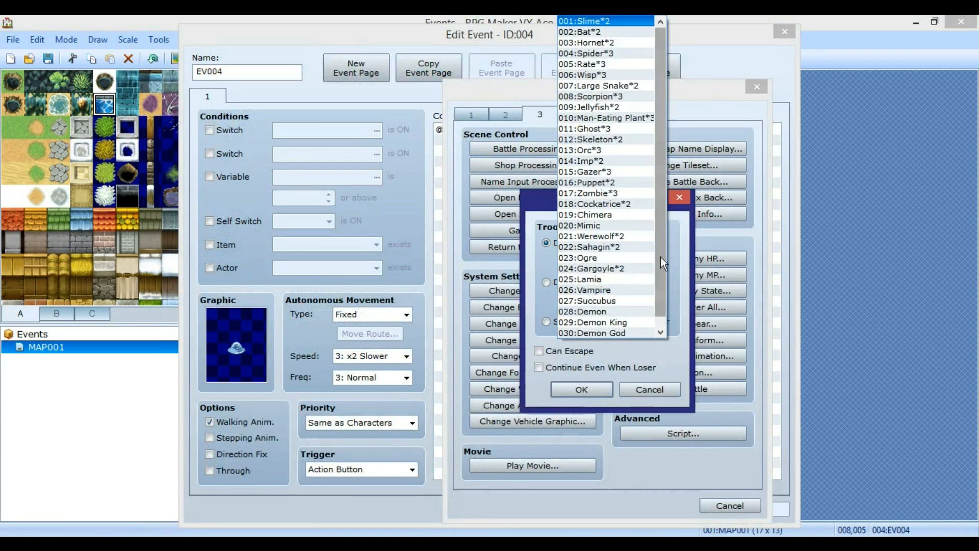
scroll(627, 322, down, 1)
click(606, 332)
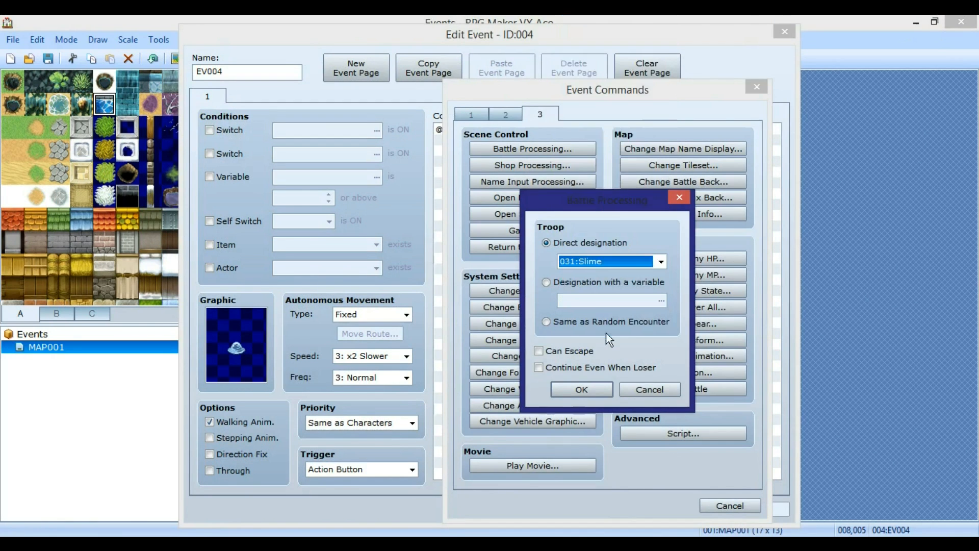
click(584, 387)
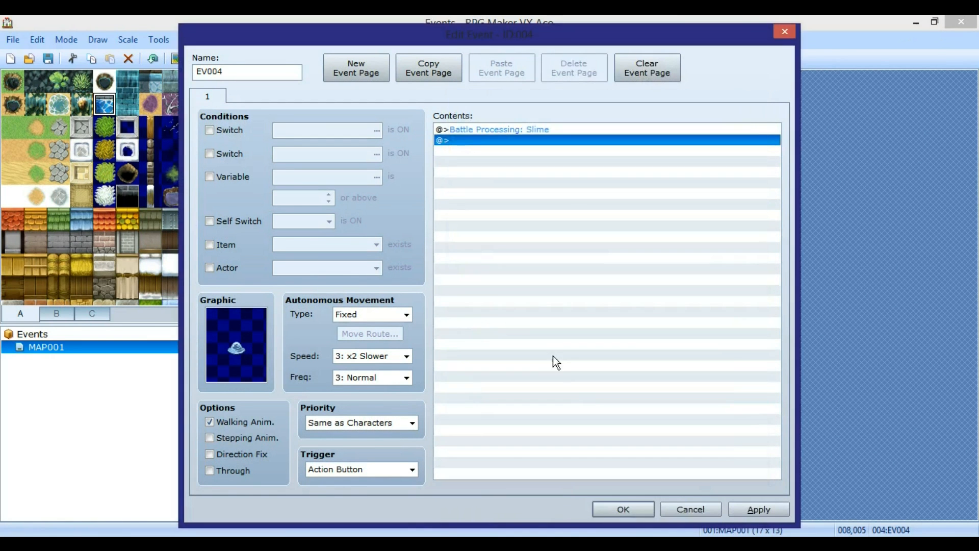
Step: Review the settings of the slime event's Battle Processing command, and save the event with them as they are
click(475, 130)
right_click(475, 131)
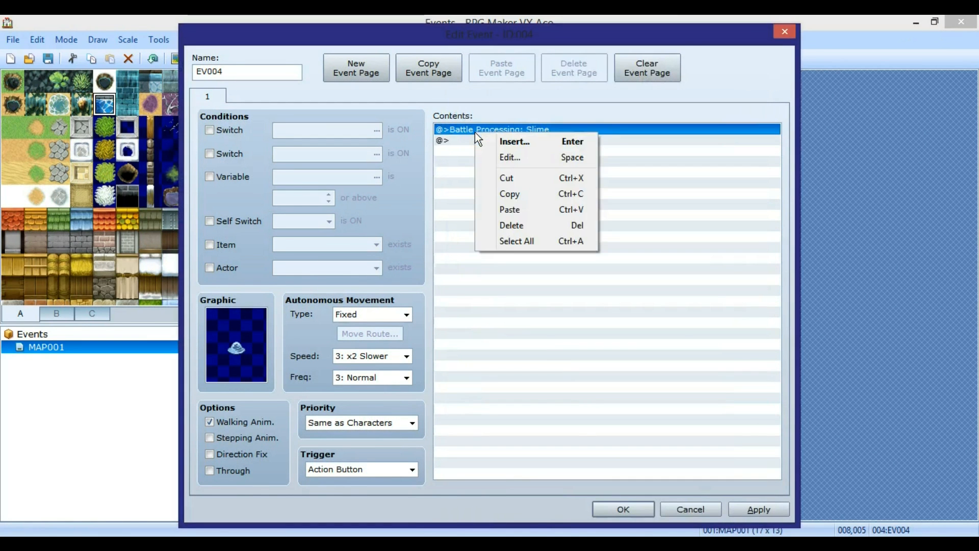
click(504, 159)
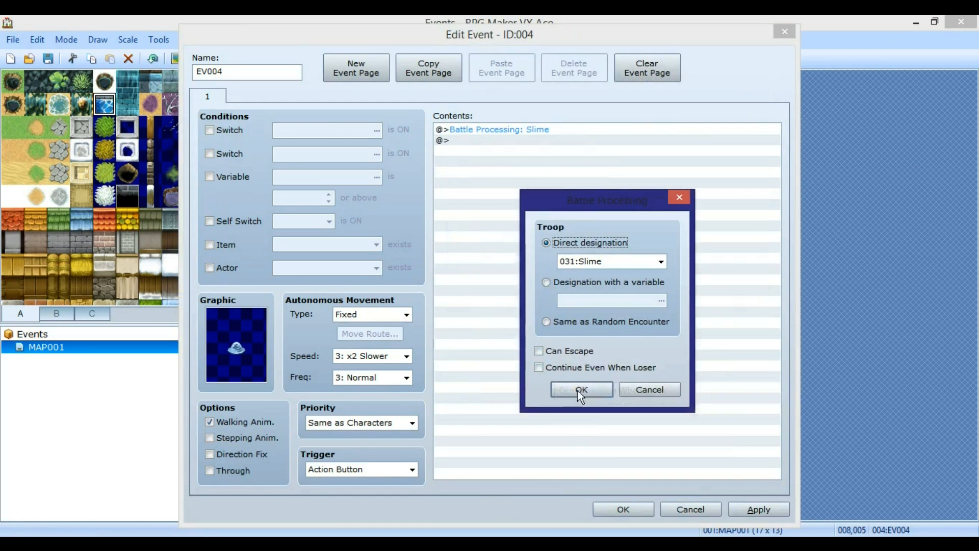
click(593, 387)
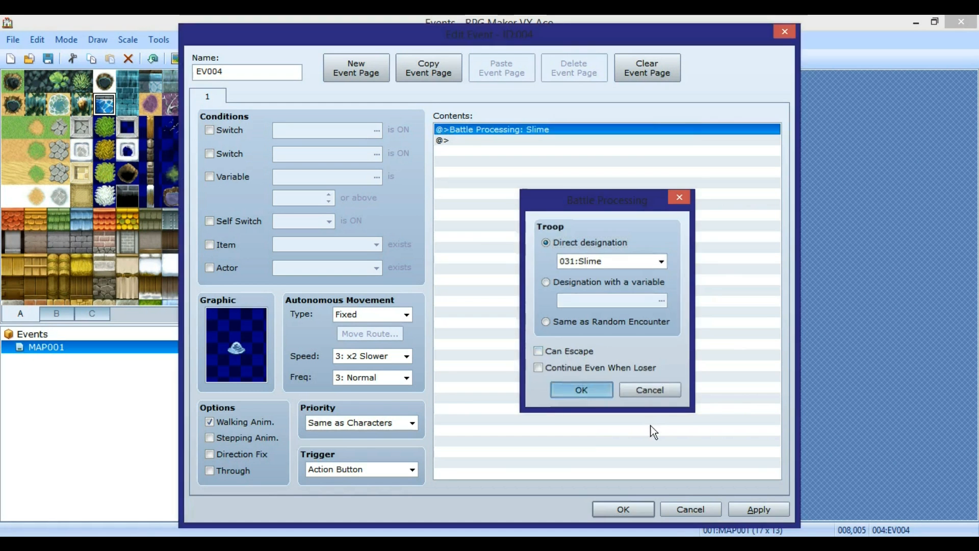
click(737, 508)
click(645, 507)
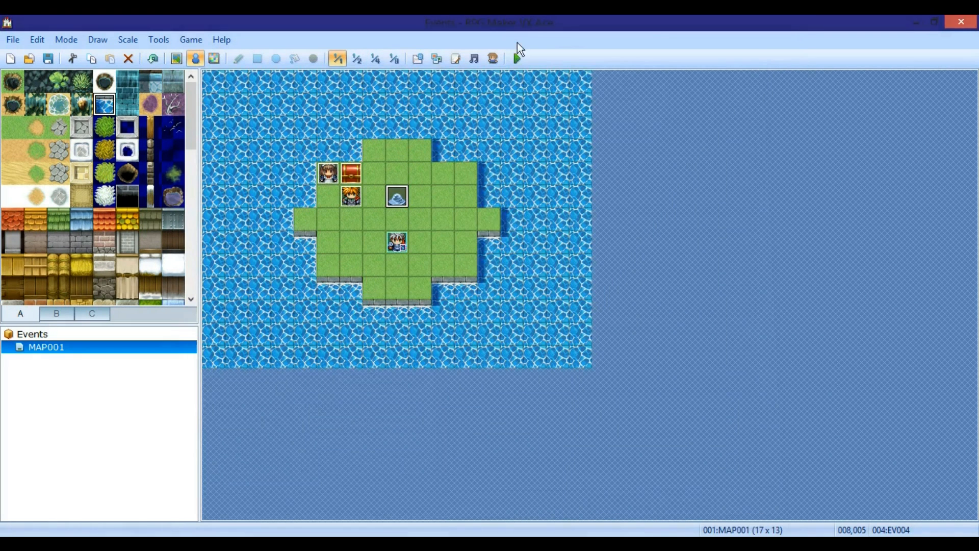
Step: Save the project changes, start a playtest with a new game, and trigger the slime's battle on the map
click(517, 54)
click(433, 315)
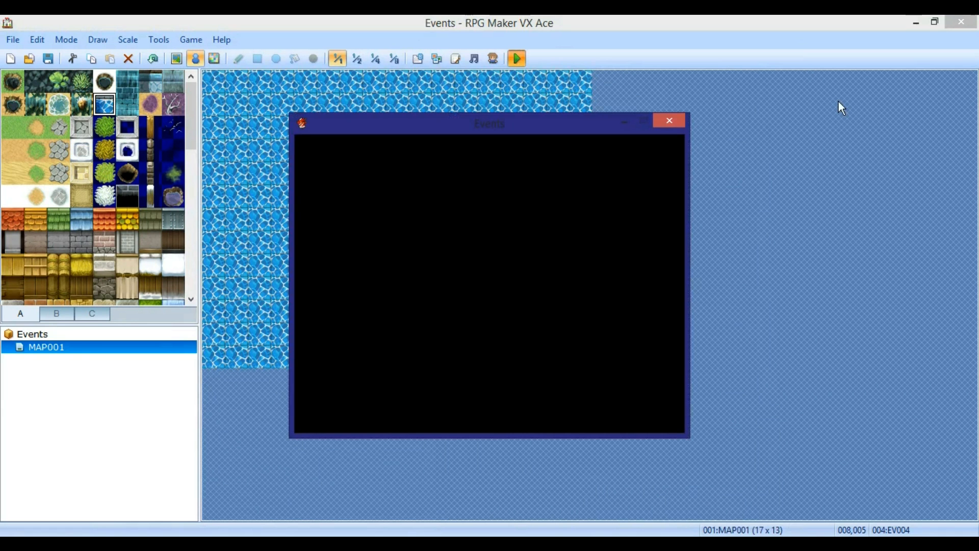
key(Return)
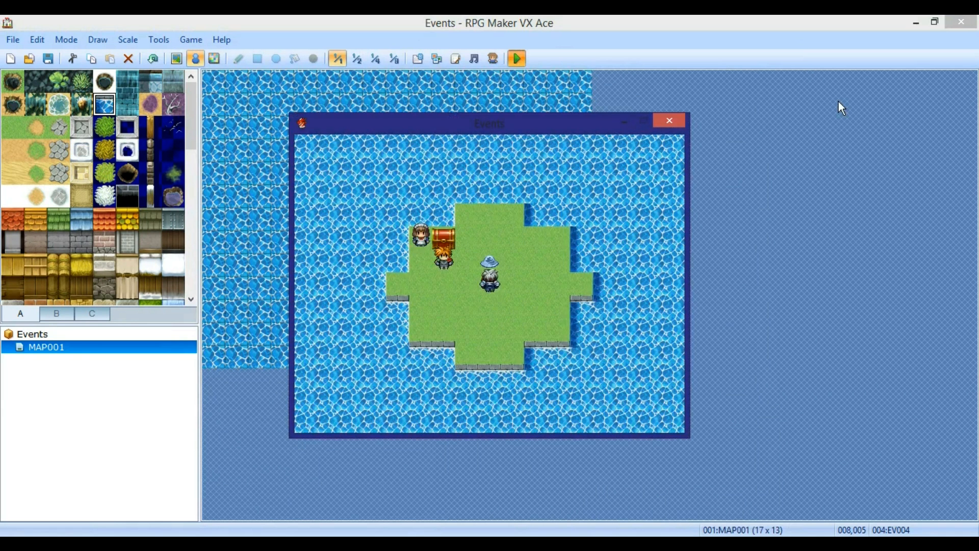
key(Return)
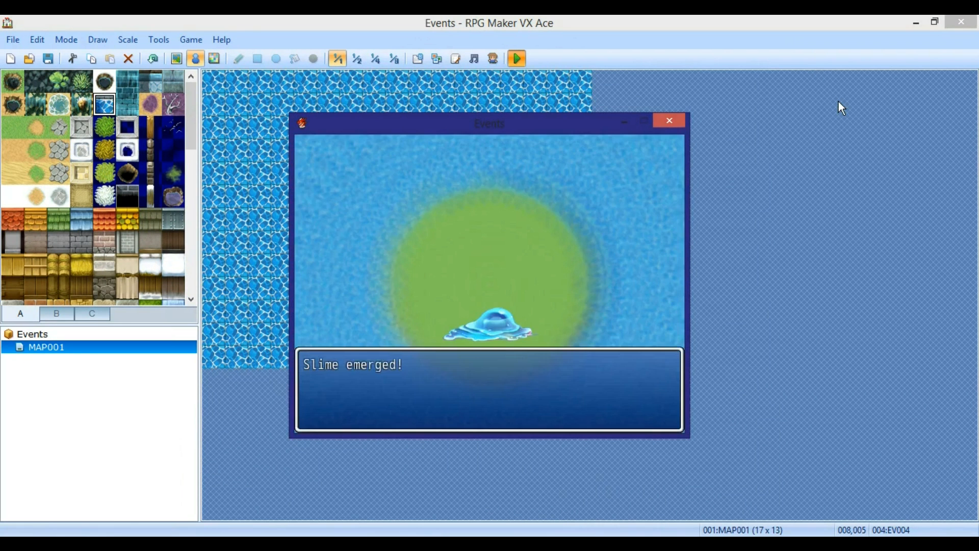
Step: Fight the slime in the playtest using Attack, look into the Special commands once, and finish the battle
key(Return)
key(Return)
key(Return)
key(Return)
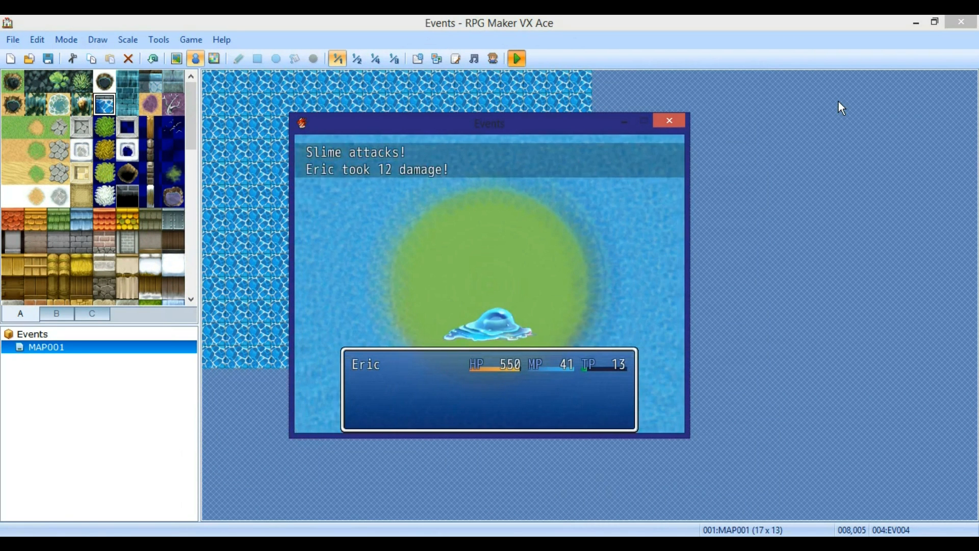
key(Return)
key(Down)
key(Return)
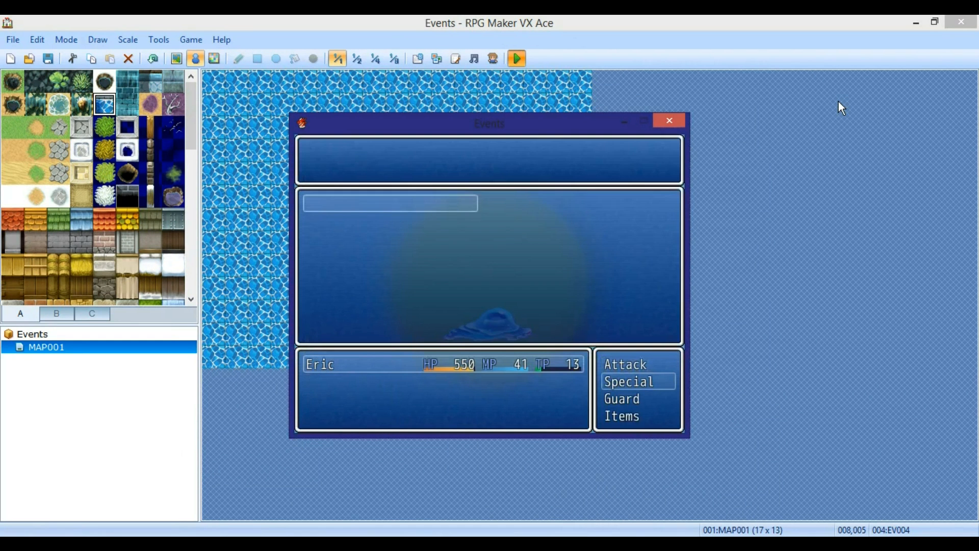
key(Escape)
key(Up)
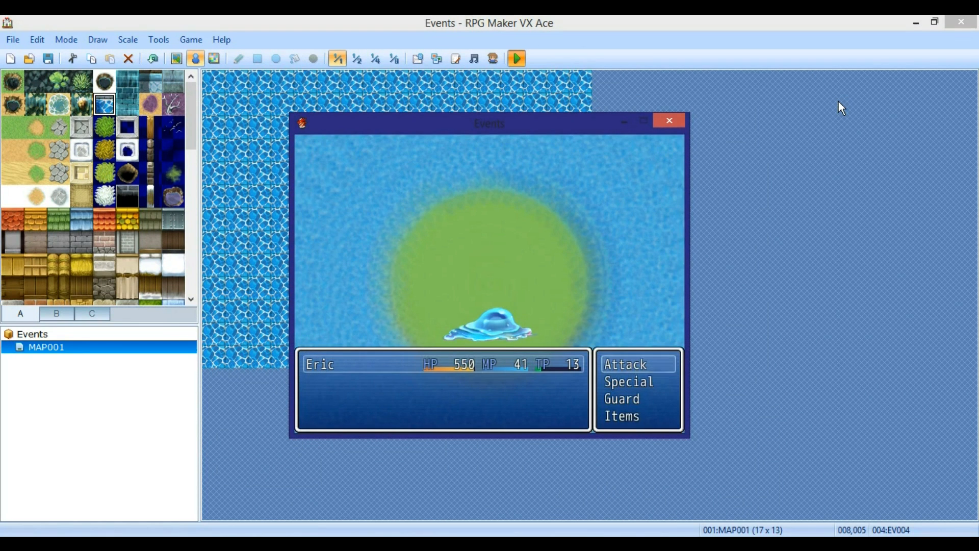
key(Return)
key(Return)
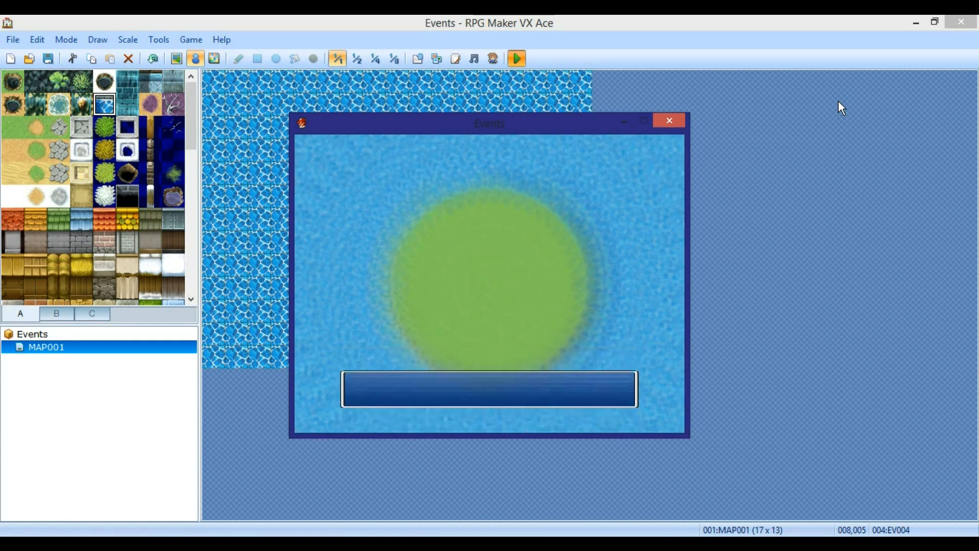
key(Return)
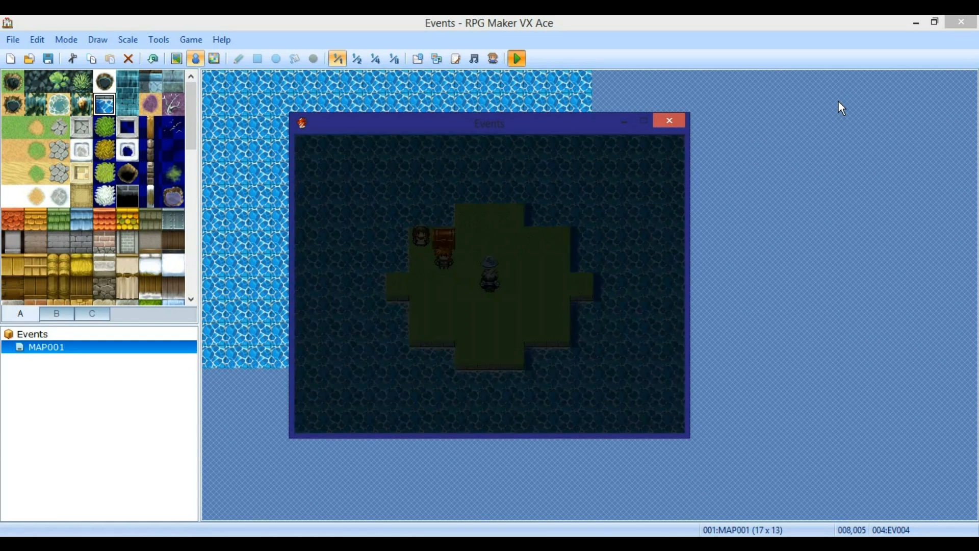
Step: Walk around the slime on the test map, trigger its battle again, and close the playtest
key(Left)
key(Right)
key(Up)
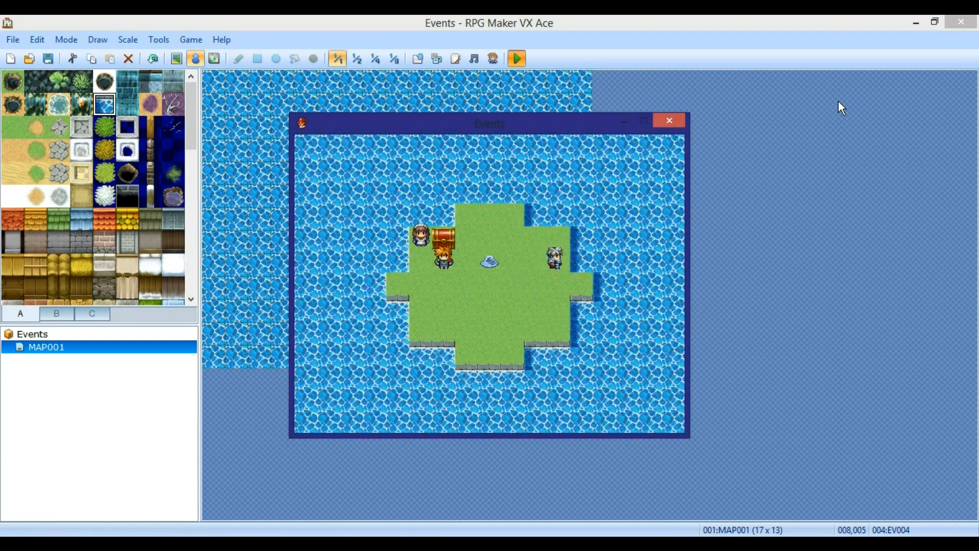
key(Left)
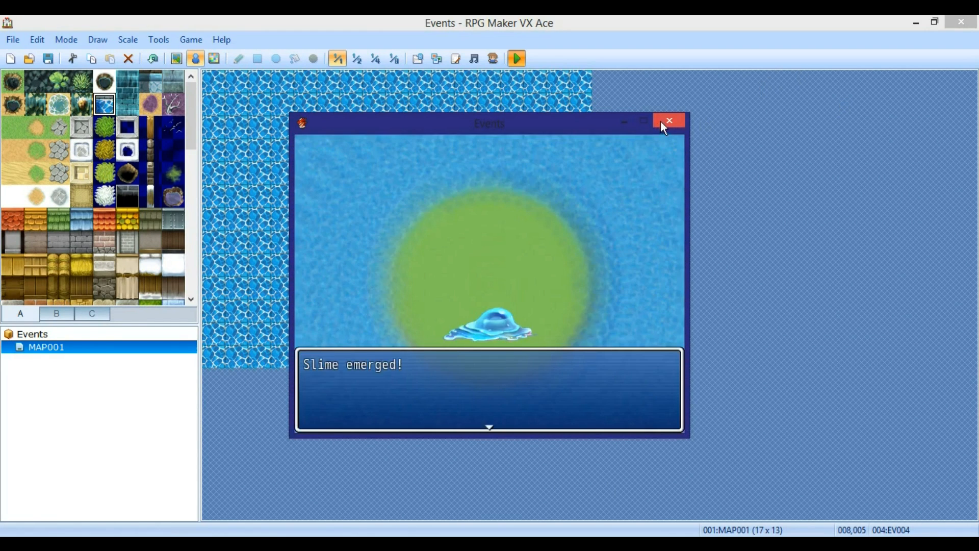
click(668, 123)
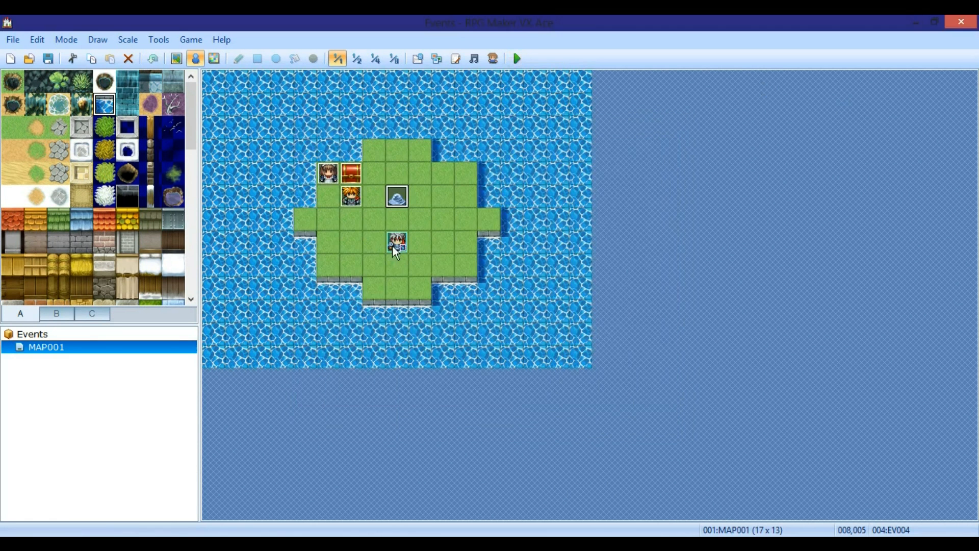
Step: Add a Control Self Switch command setting A to ON after the Battle Processing command in the slime event
double_click(392, 198)
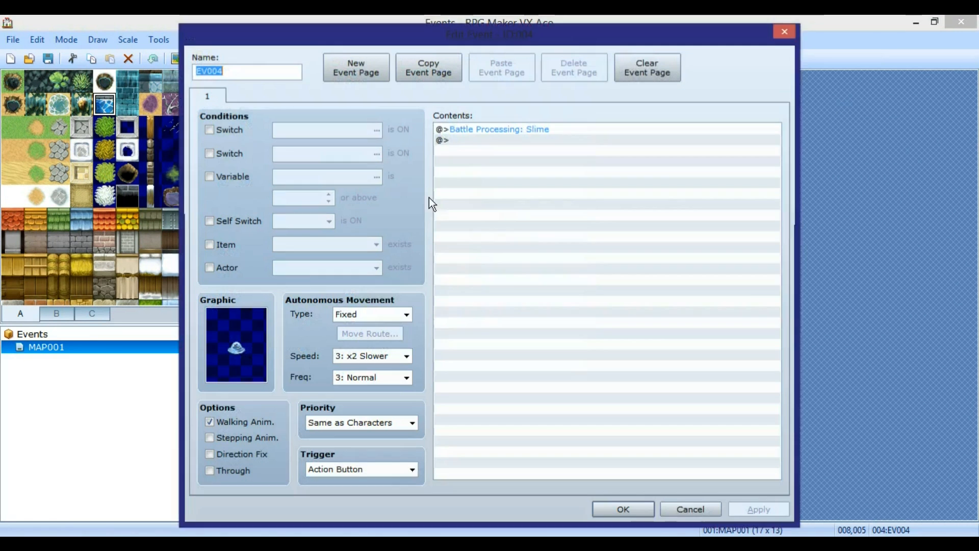
right_click(469, 143)
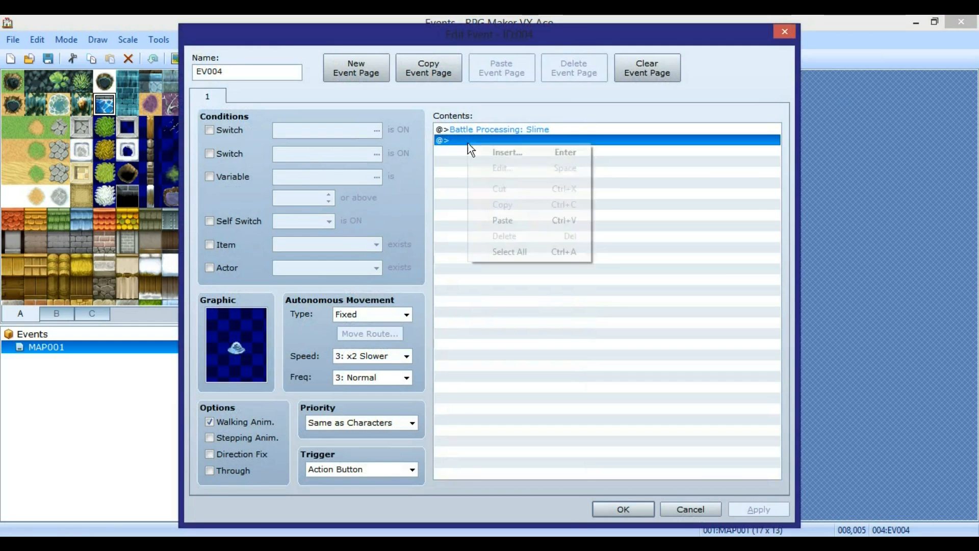
click(494, 152)
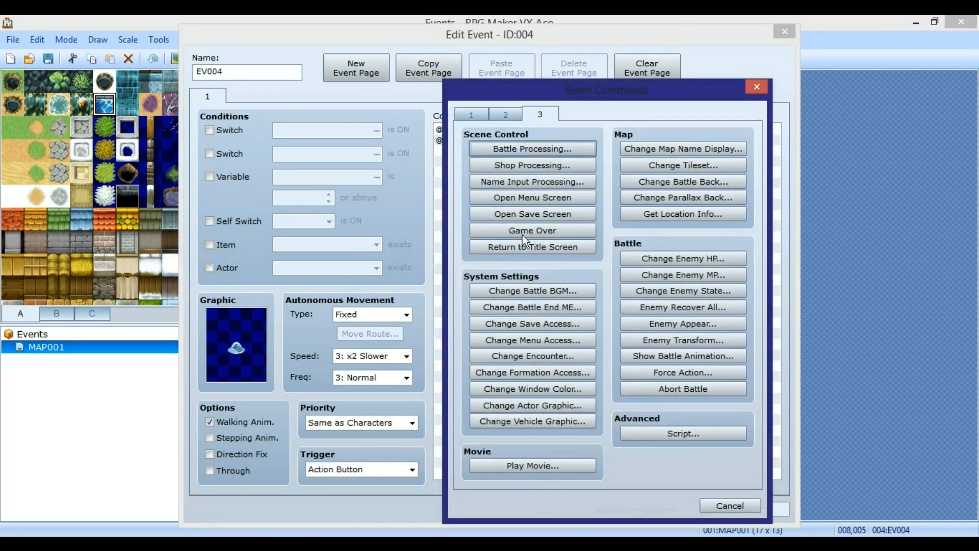
click(471, 114)
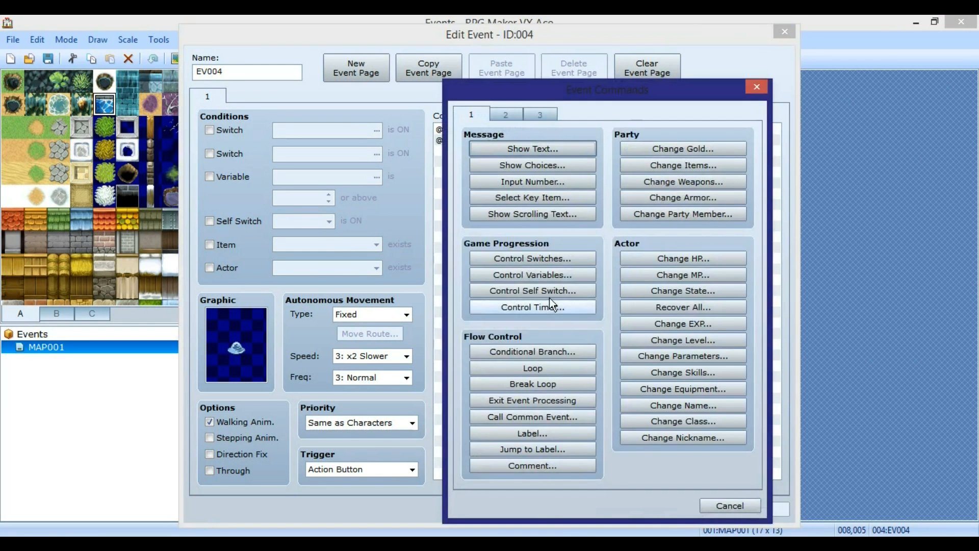
click(561, 290)
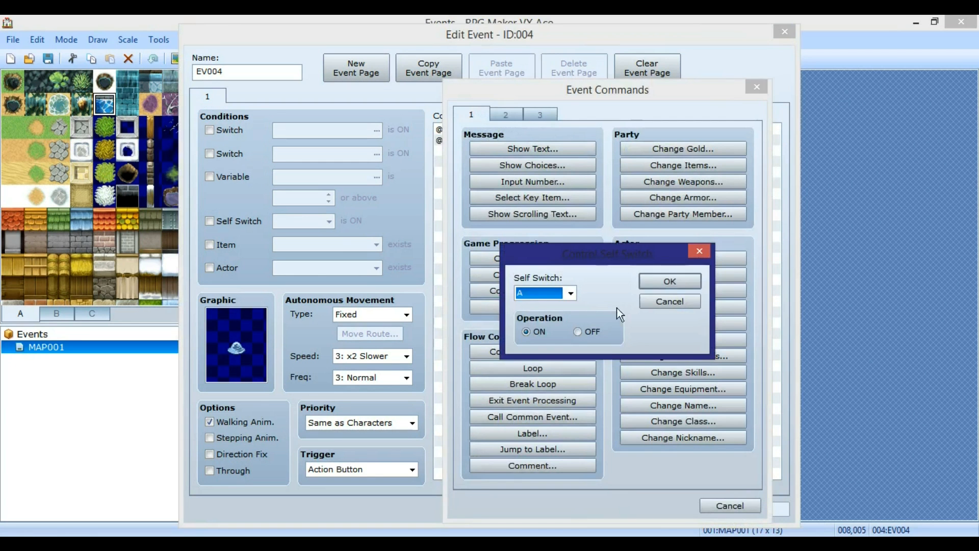
click(546, 292)
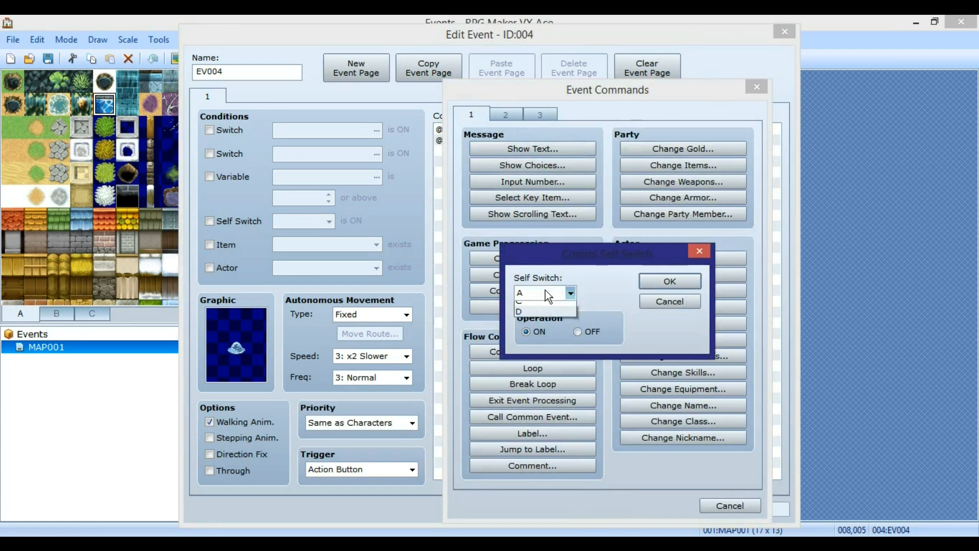
click(547, 294)
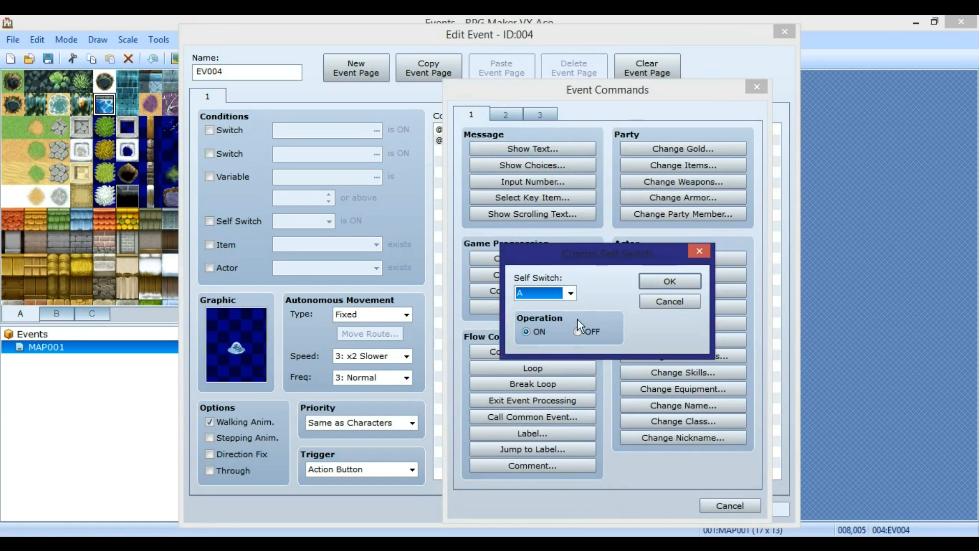
click(660, 282)
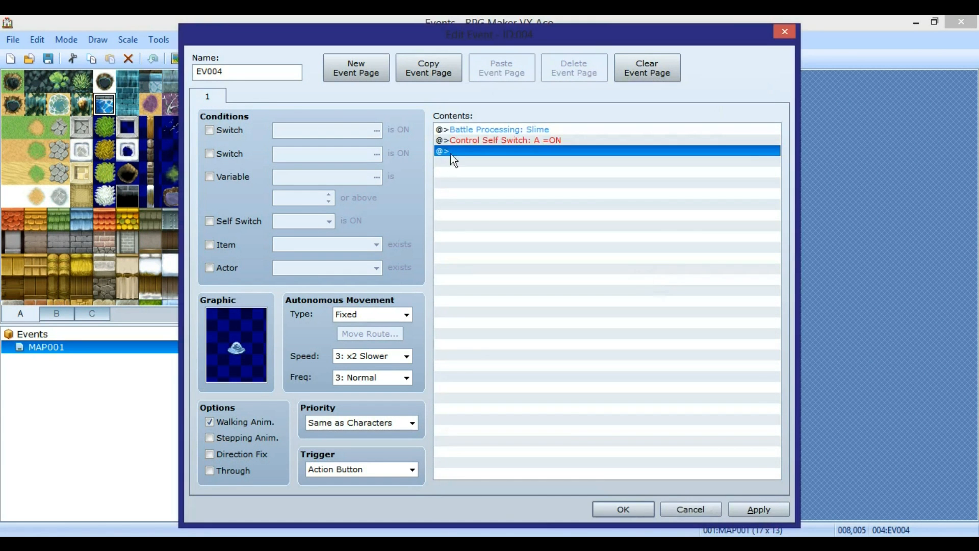
Step: Add a blank second page to the slime event with the condition Self Switch A is ON, and save the event
click(367, 63)
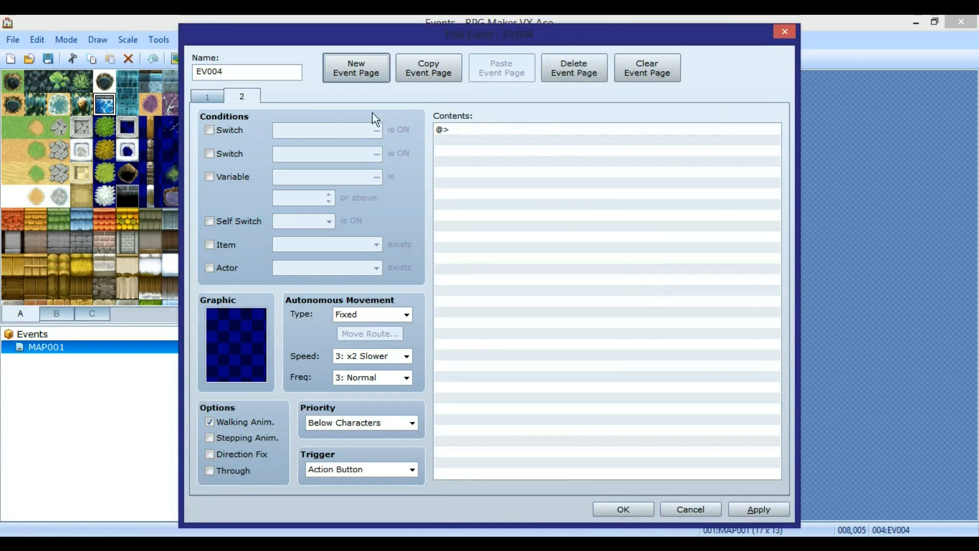
click(220, 222)
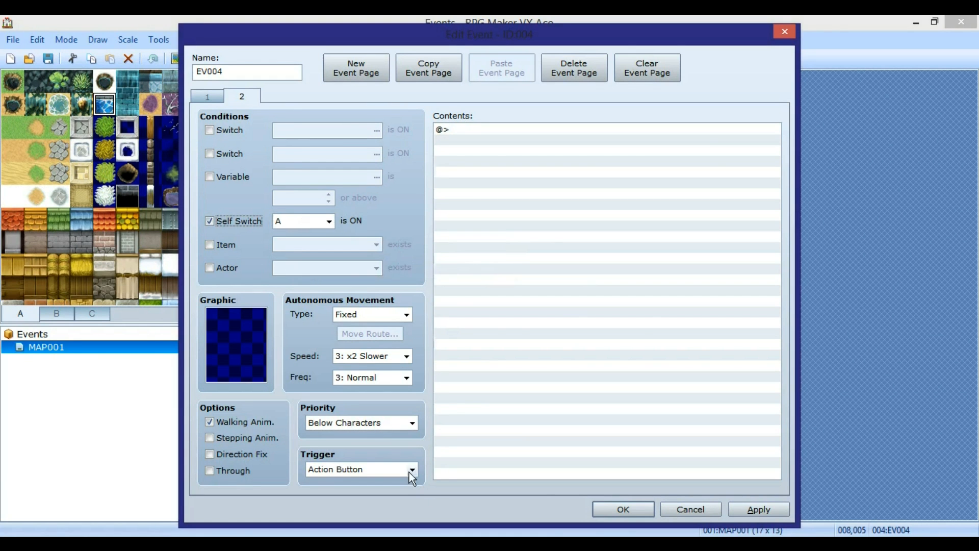
click(745, 509)
click(624, 508)
Step: Save the project changes and launch a new game in the playtest to test the slime's self switch
click(517, 59)
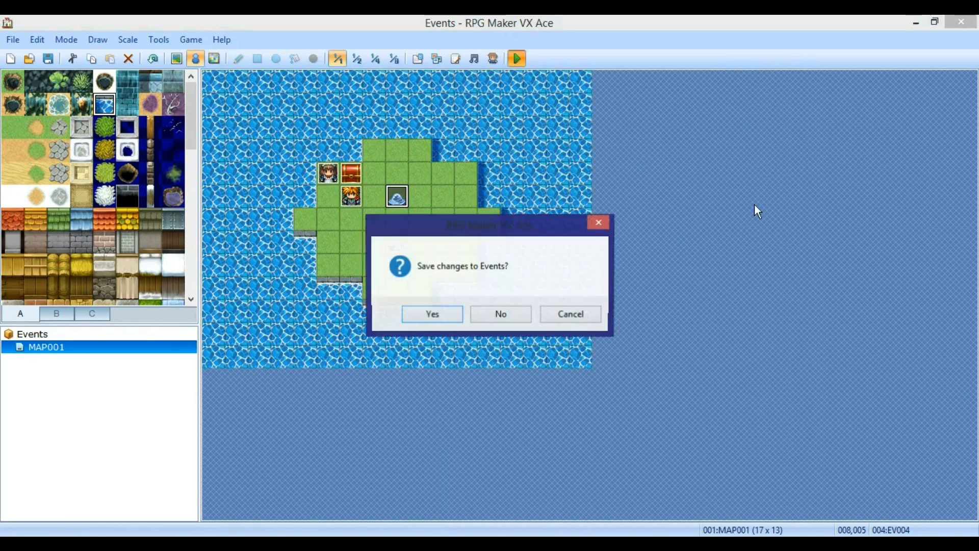
key(Return)
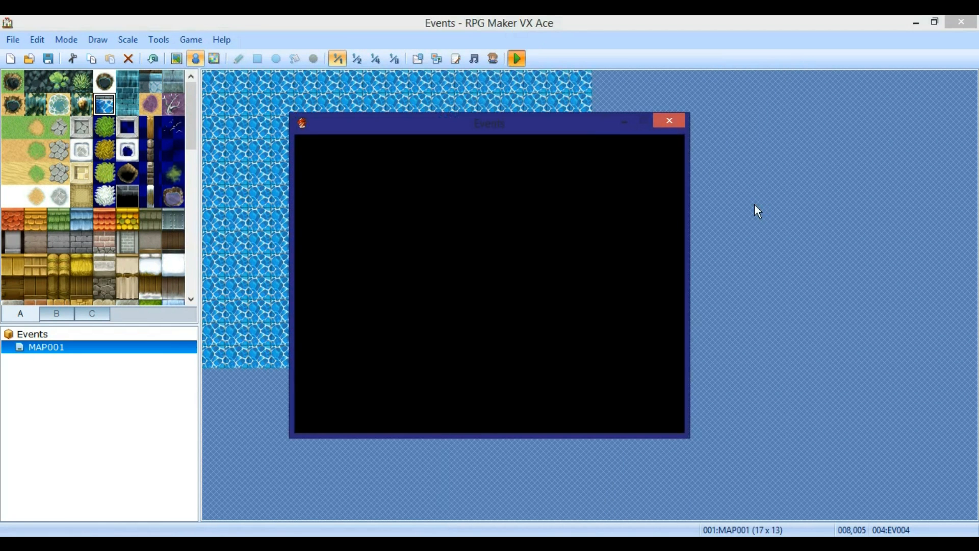
key(Return)
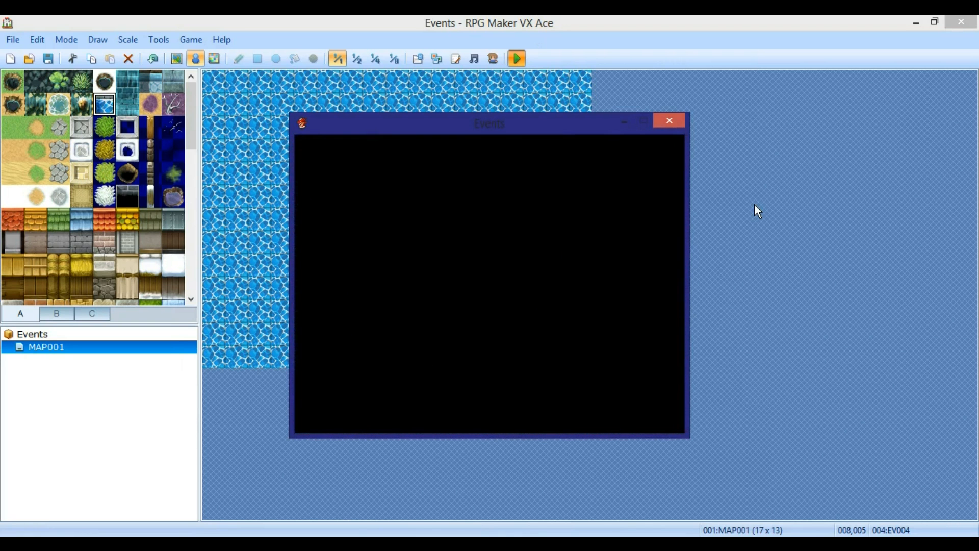
Step: Trigger the slime's battle in the playtest and use Attack until the slime is defeated
key(Return)
key(Return)
key(Return)
key(Return)
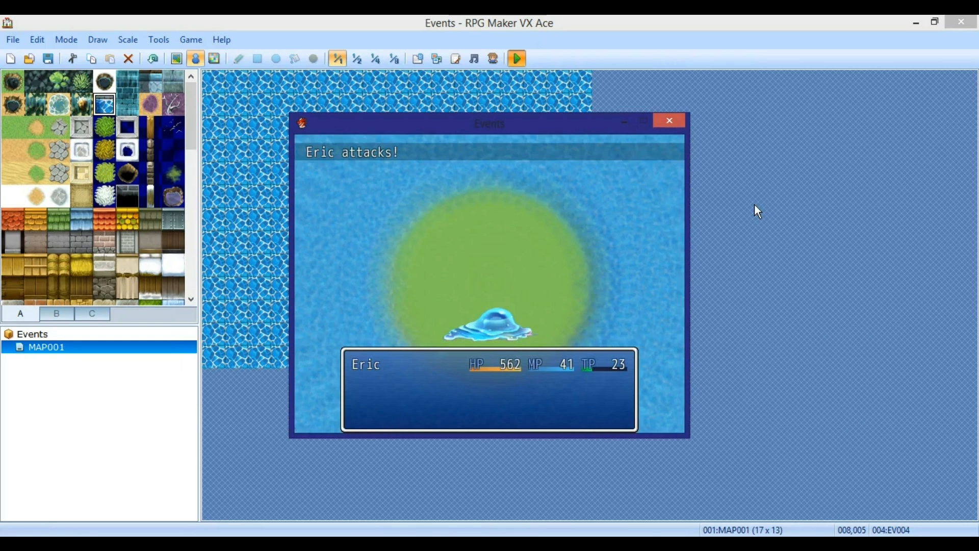
key(Return)
key(Return)
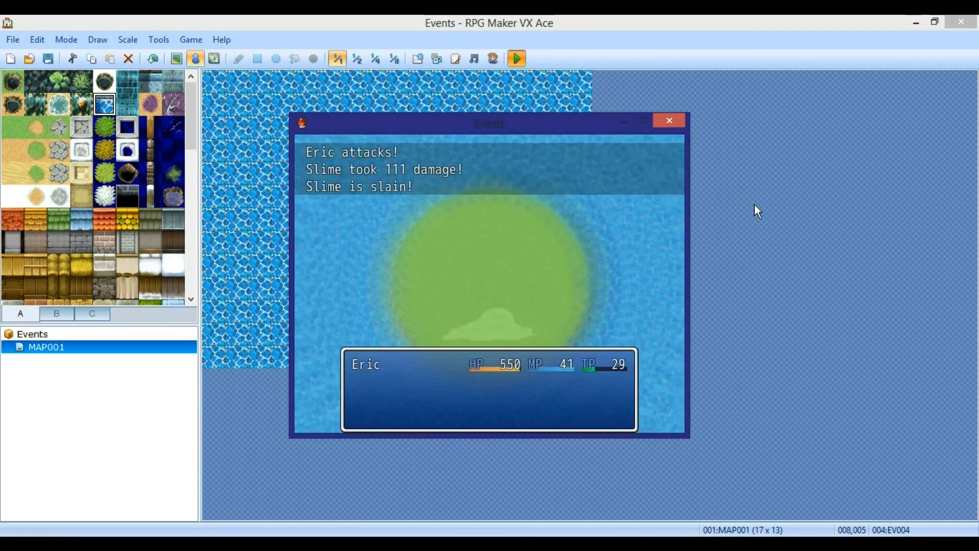
key(Return)
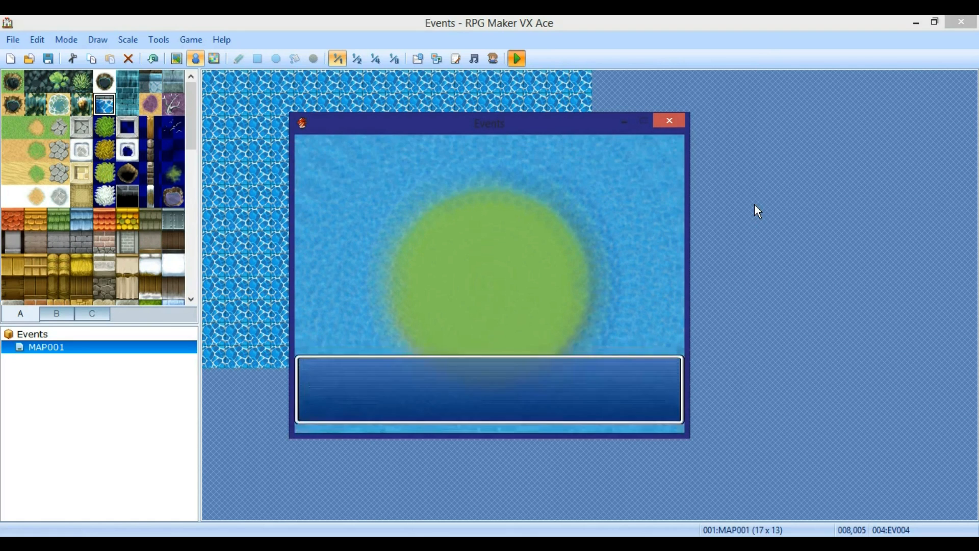
Step: Walk the hero around the island in the playtest to check the slime's spot after the battle
key(Up)
key(Left)
key(Down)
key(Right)
key(Left)
key(Down)
key(Left)
key(Right)
key(Up)
key(Left)
Step: Open the treasure chest in the playtest and walk the hero to the maid shopkeeper
key(Return)
key(Return)
key(Return)
key(Return)
key(Down)
key(Down)
key(Left)
key(Left)
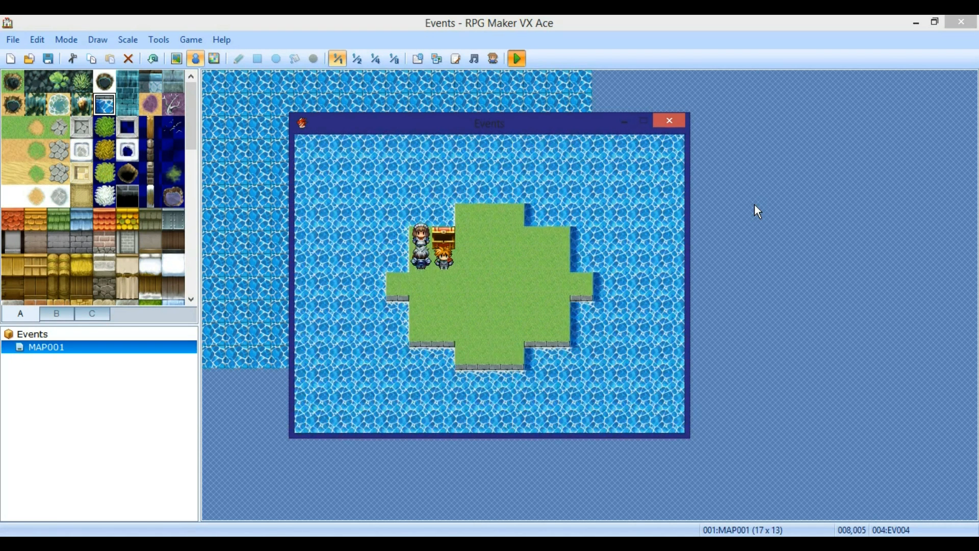
Step: Talk to the maid shopkeeper, buy one Elixir for 15G, and leave the shop
key(Return)
key(Return)
key(Down)
key(Return)
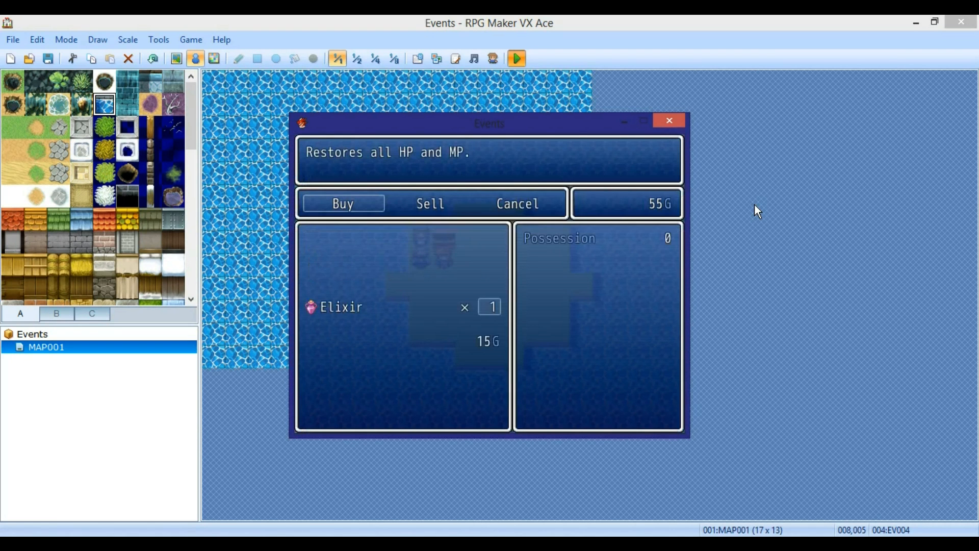
key(Return)
key(Up)
key(Return)
key(Return)
key(Escape)
key(Escape)
Step: Walk away from the maid and use the Elixir on the soldier from the party's item inventory
key(Down)
key(Right)
key(Escape)
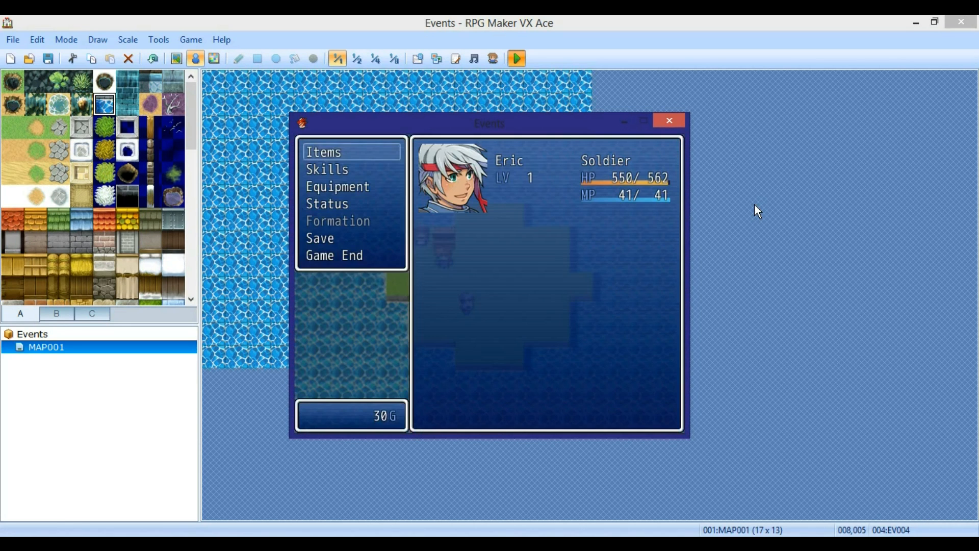
key(Down)
key(Down)
key(Up)
key(Up)
key(Return)
key(Return)
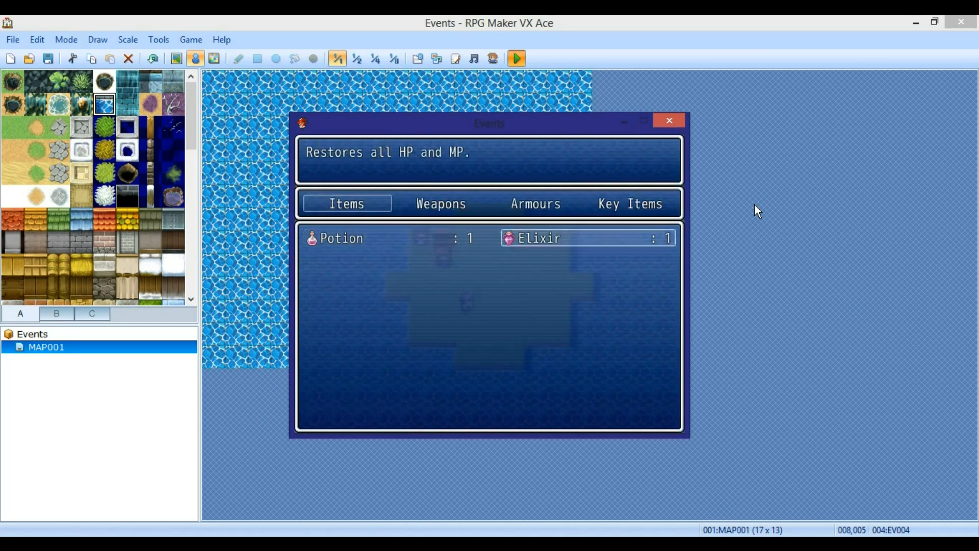
key(Right)
key(Return)
key(Return)
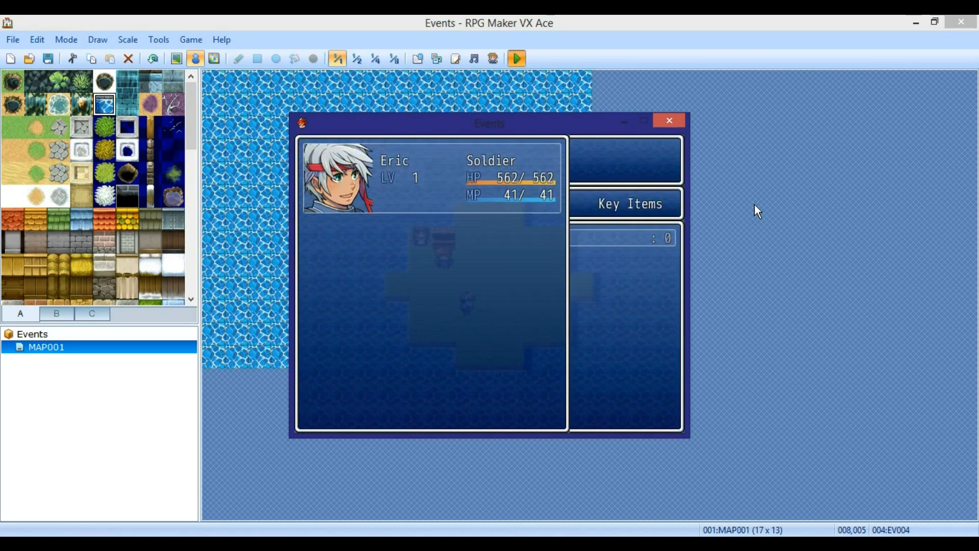
key(Escape)
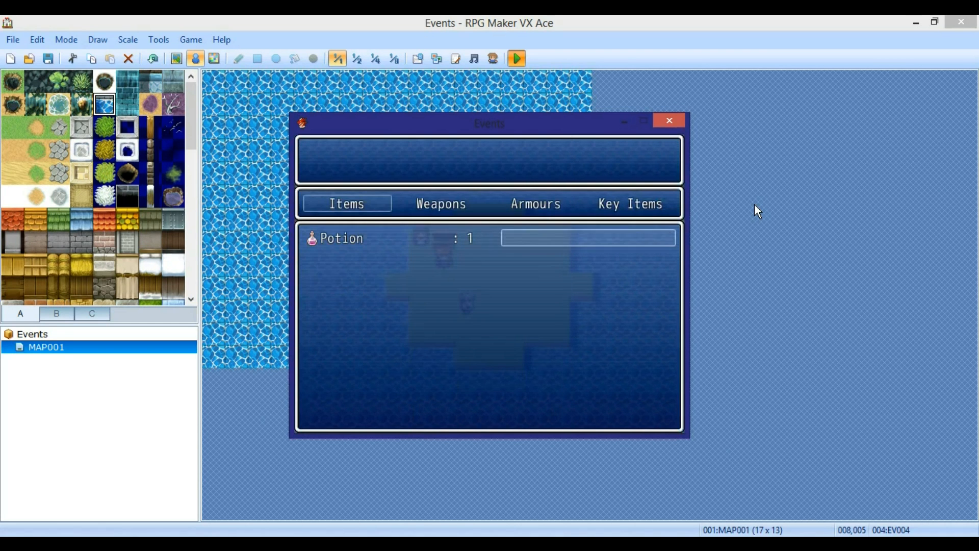
Step: Select the Potion for the soldier, and back out of the item inventory to the main party menu
key(Left)
key(Return)
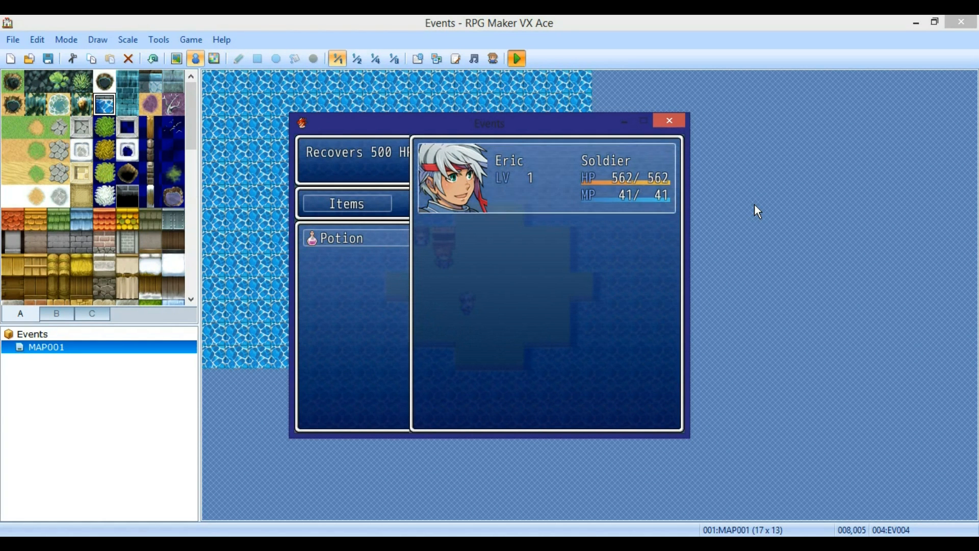
key(Escape)
key(Escape)
key(Escape)
key(Escape)
key(Escape)
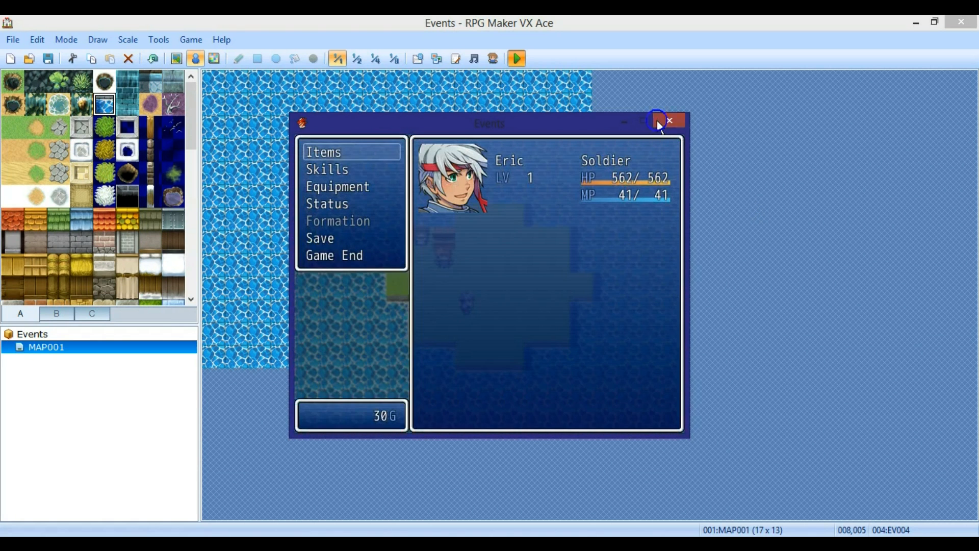
Step: Close the playtest and dismiss the new event started on the empty tile beside the slime without saving it
click(670, 121)
double_click(418, 228)
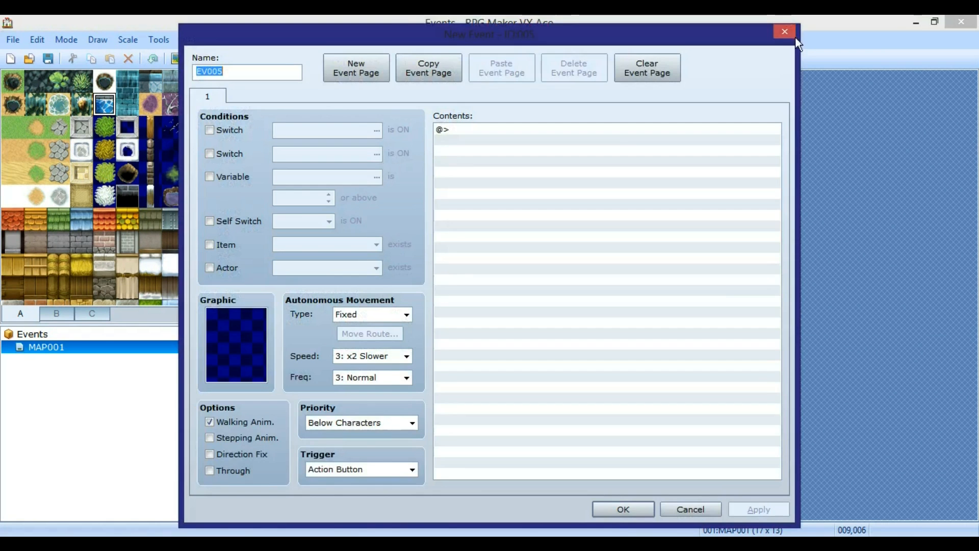
click(791, 33)
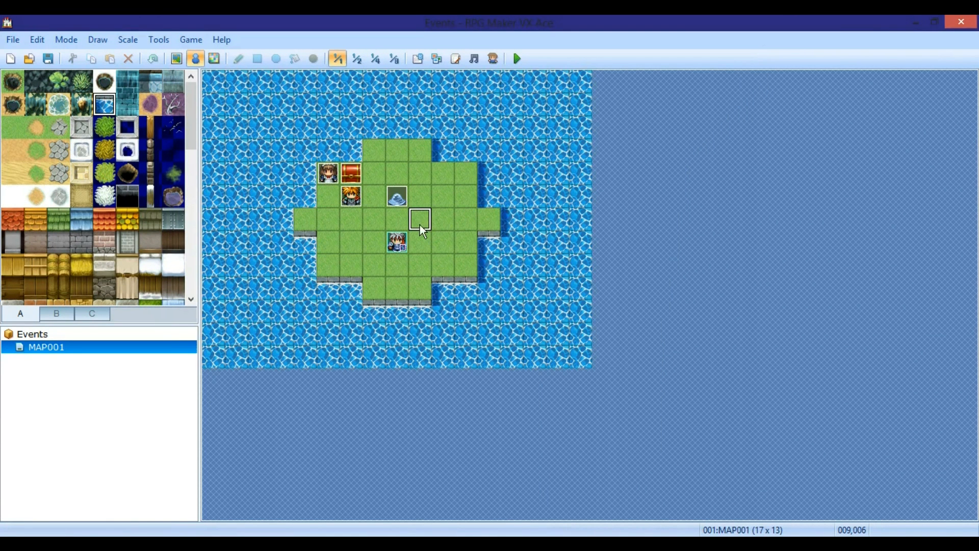